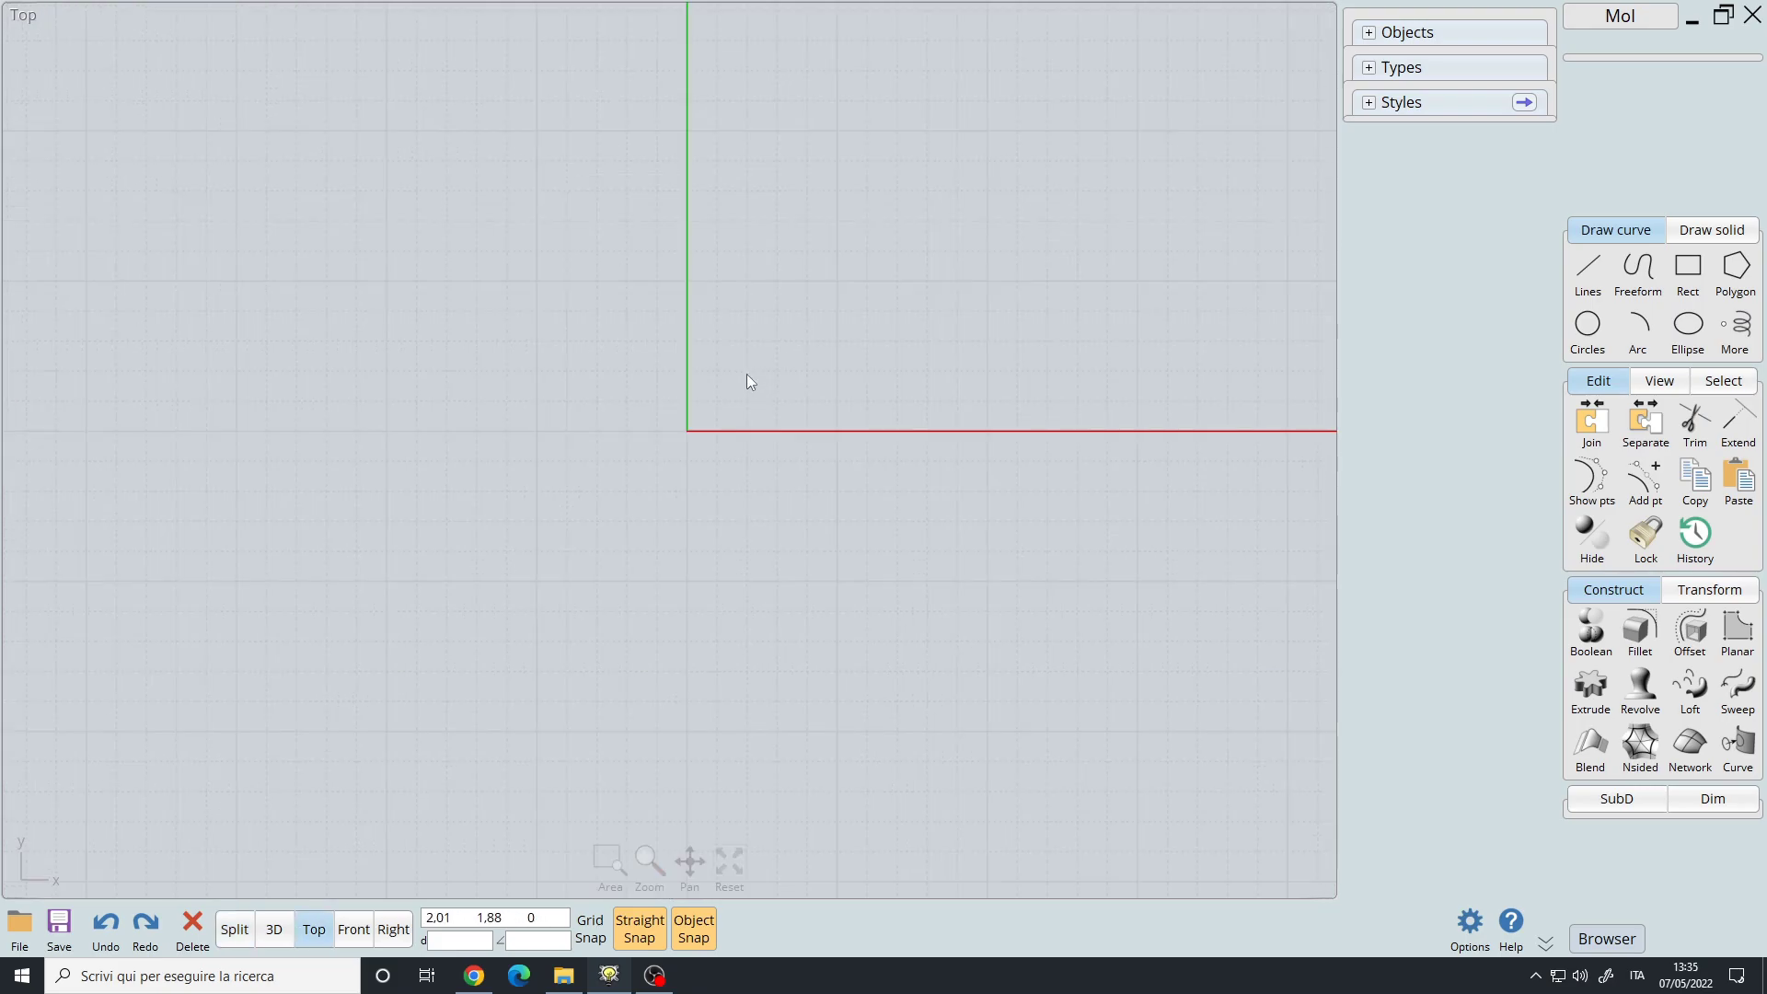
- Draw a closed irregular polyline about 25.6 by 16.9 units around the origin, with a V-shaped notch on its right side
left_click(349, 380)
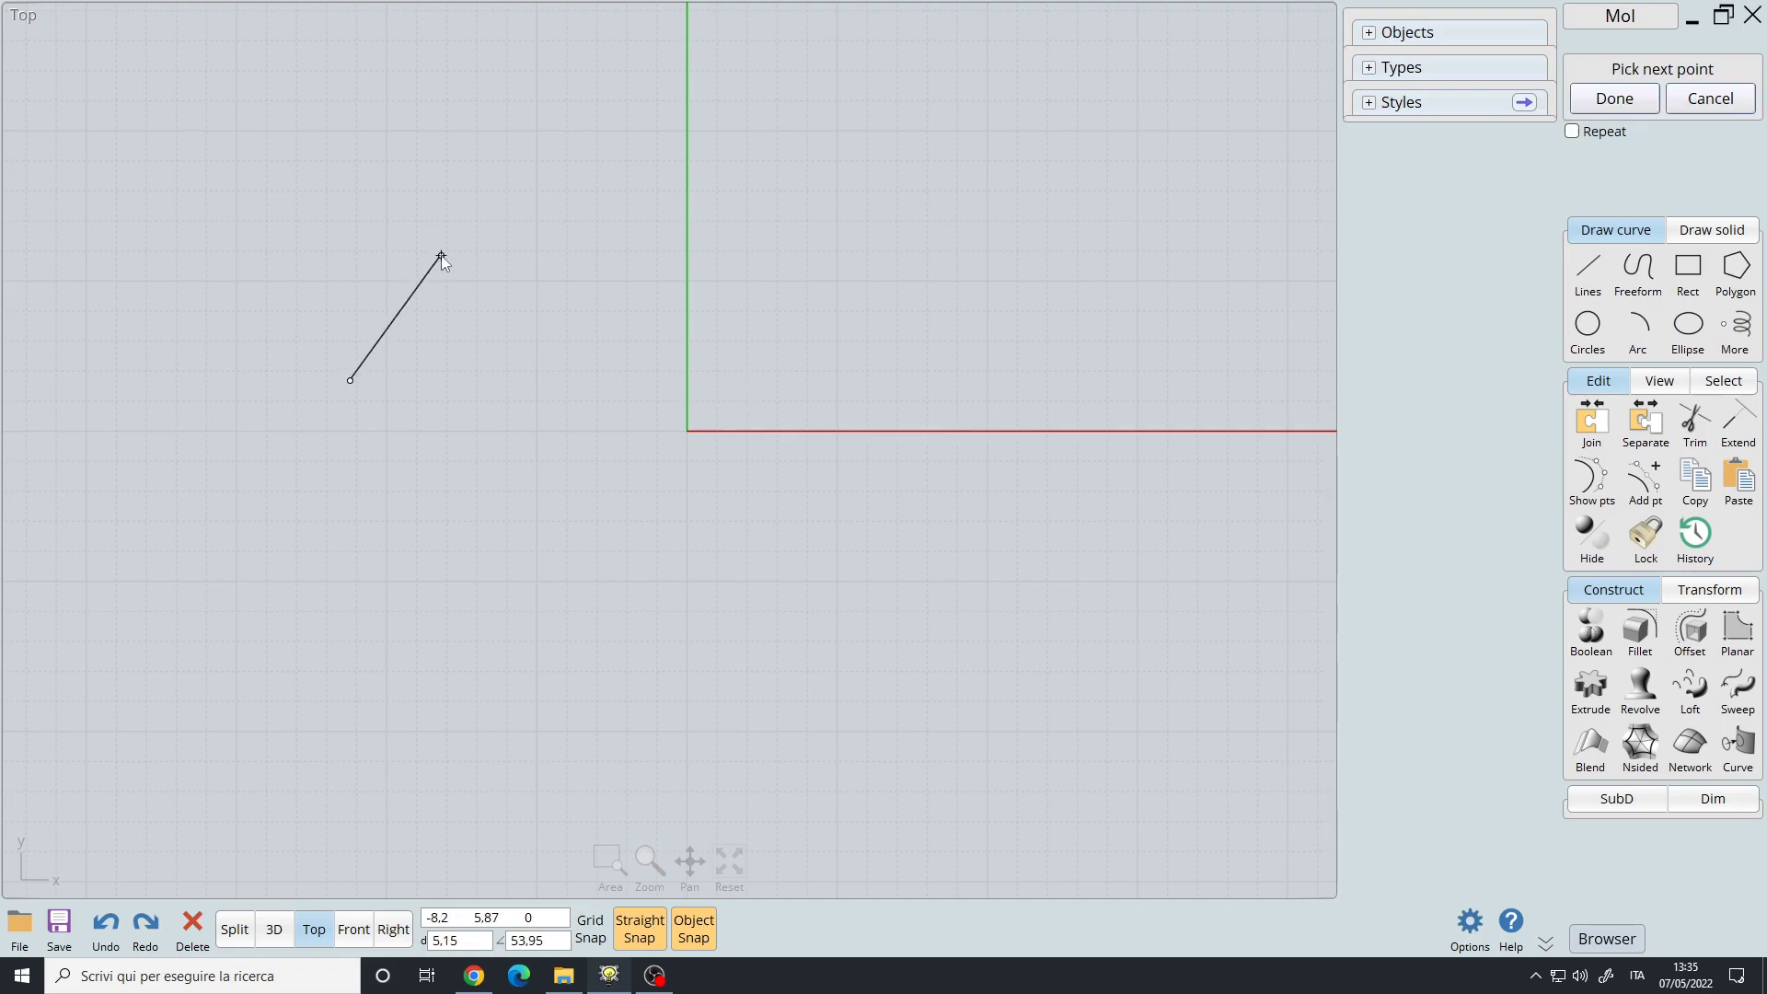
left_click(441, 255)
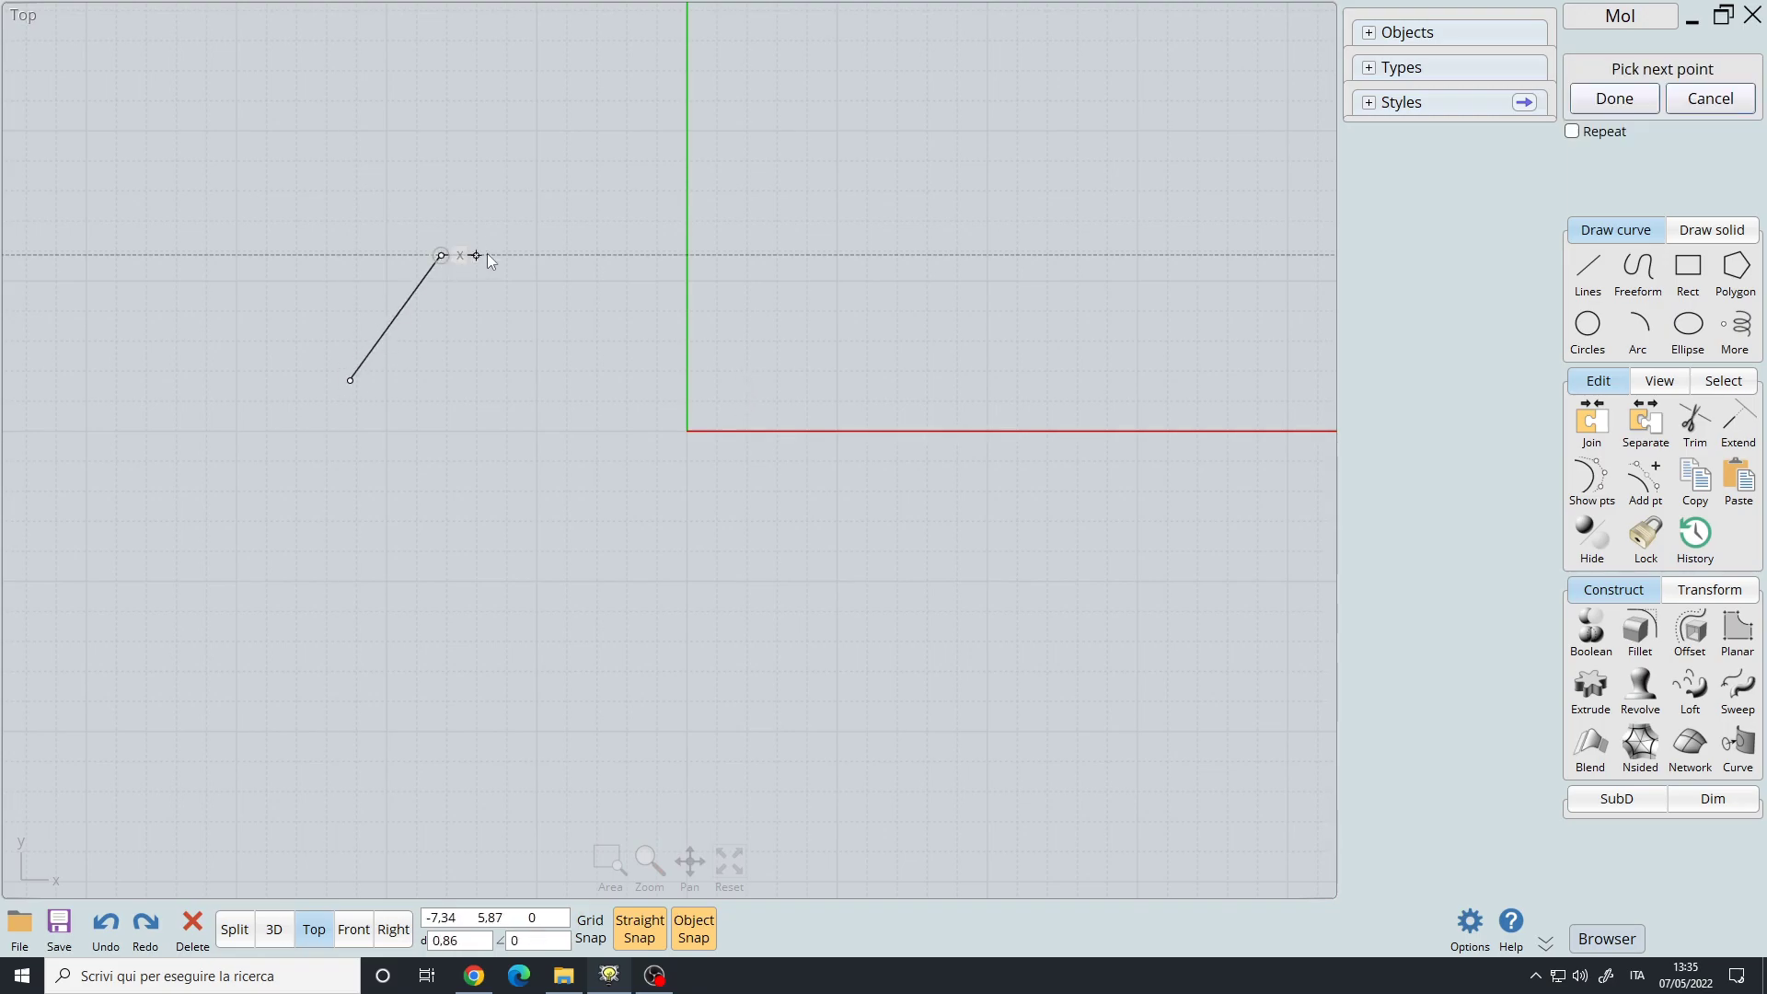
left_click(615, 299)
left_click(883, 243)
left_click(1086, 300)
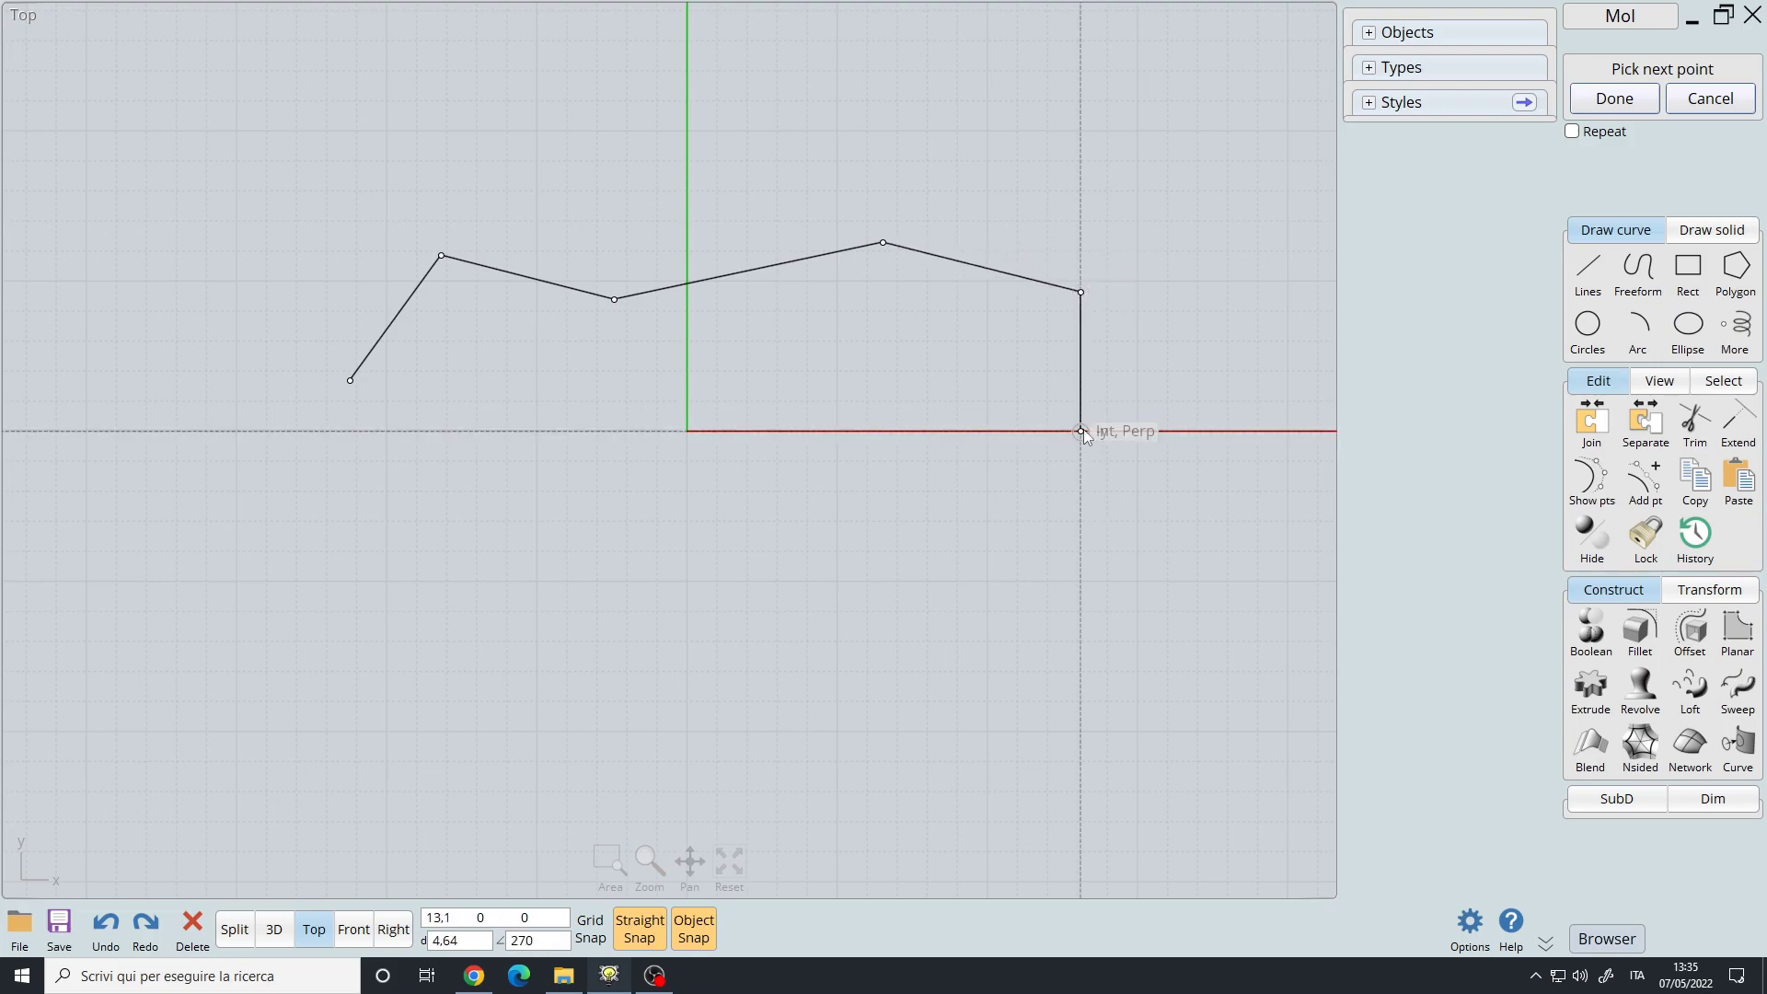
left_click(1082, 431)
left_click(1005, 509)
left_click(1085, 576)
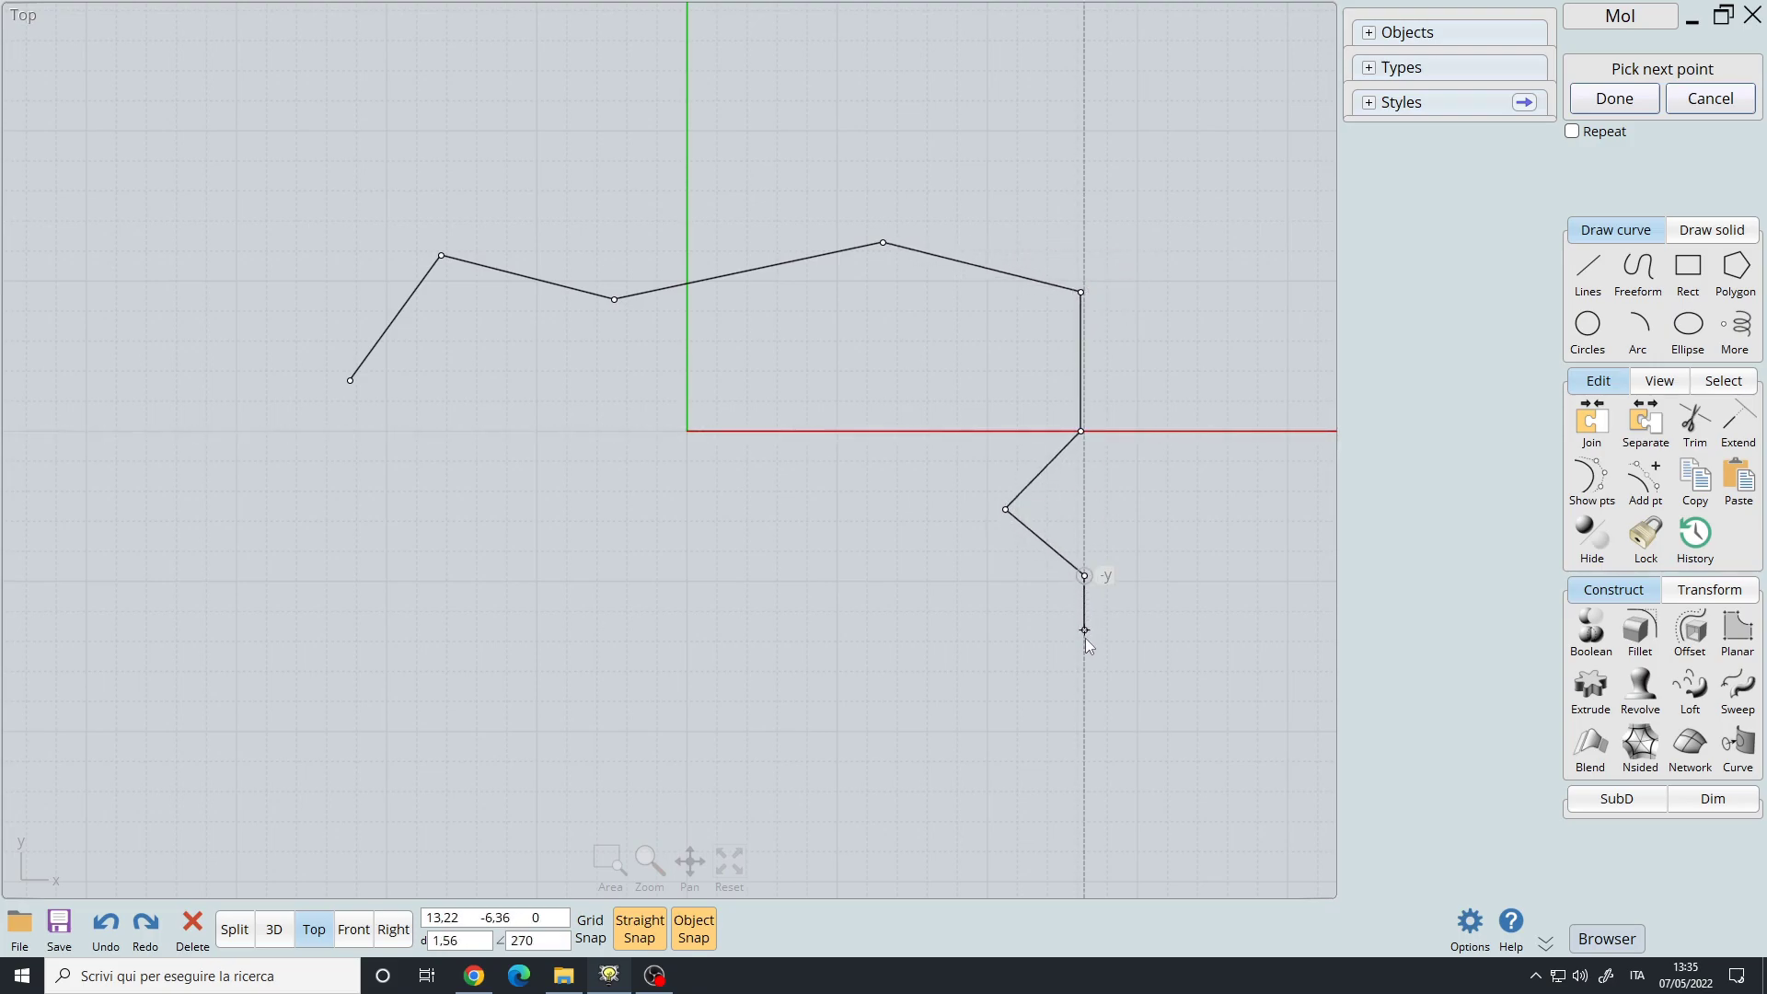
left_click(1084, 749)
left_click(769, 748)
left_click(650, 604)
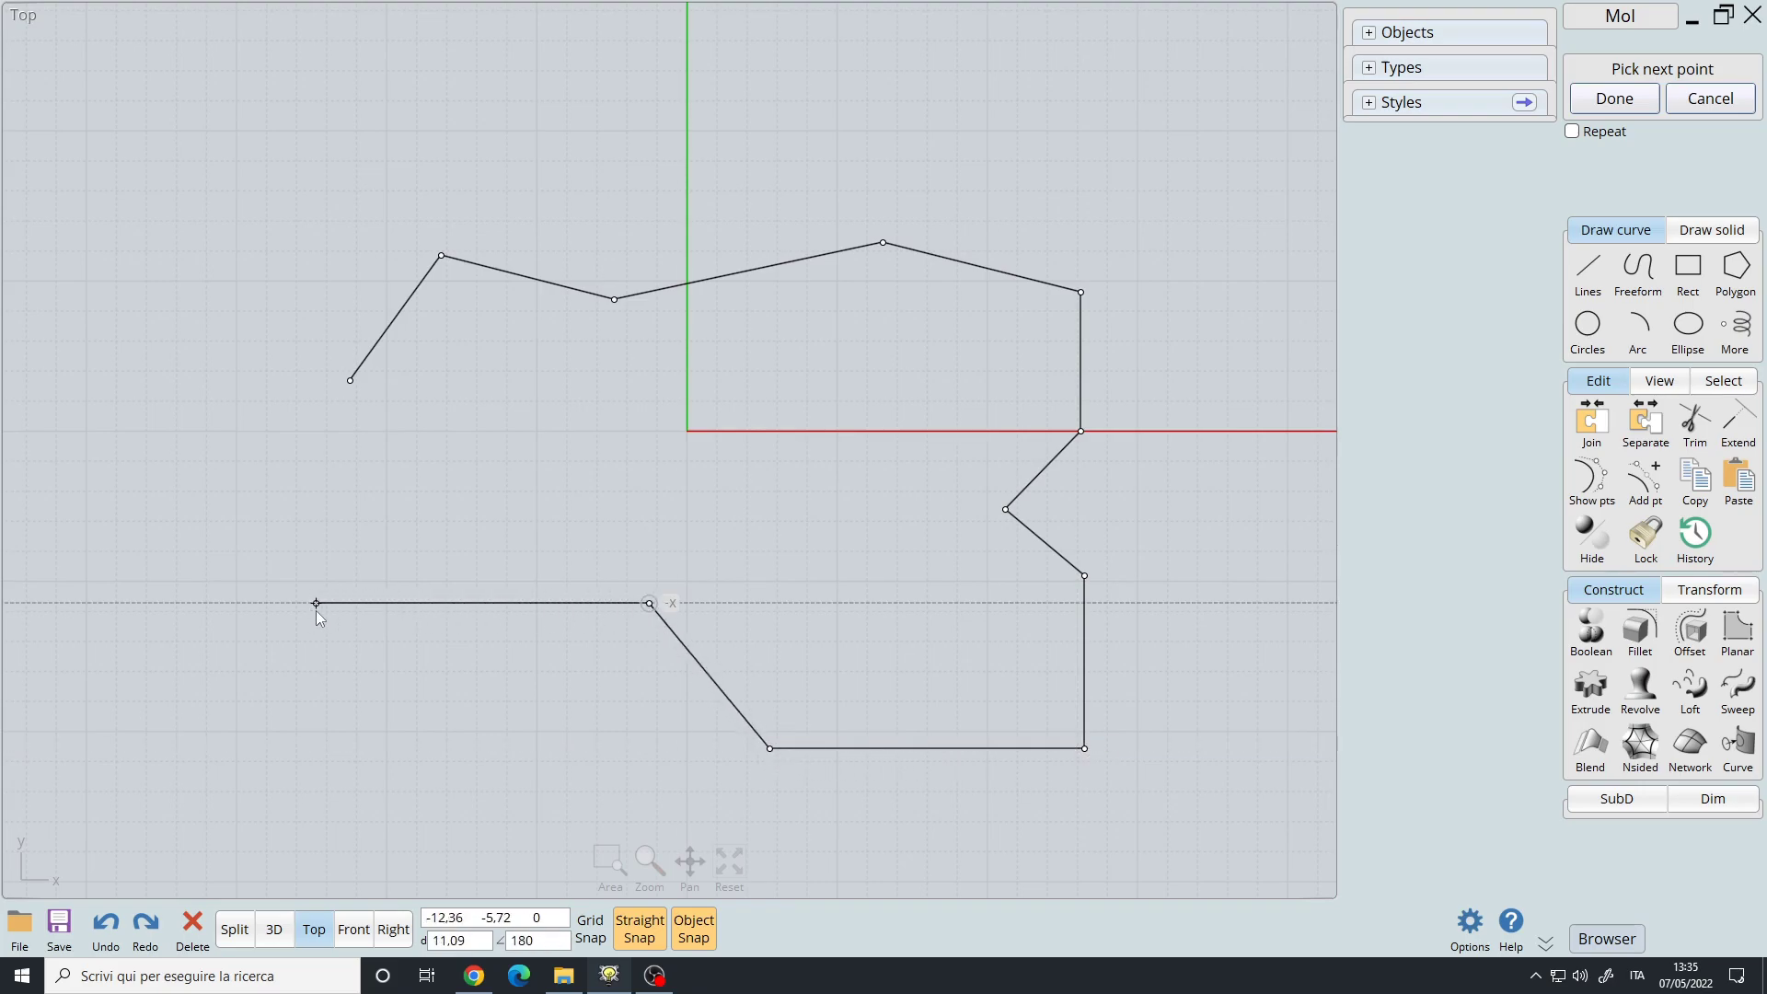
left_click(316, 601)
left_click(350, 381)
- Fillet the three corners of the polyline's right-hand notch with a circular radius of about 1.96
right_click_drag(1014, 495, 981, 451)
left_click(981, 451)
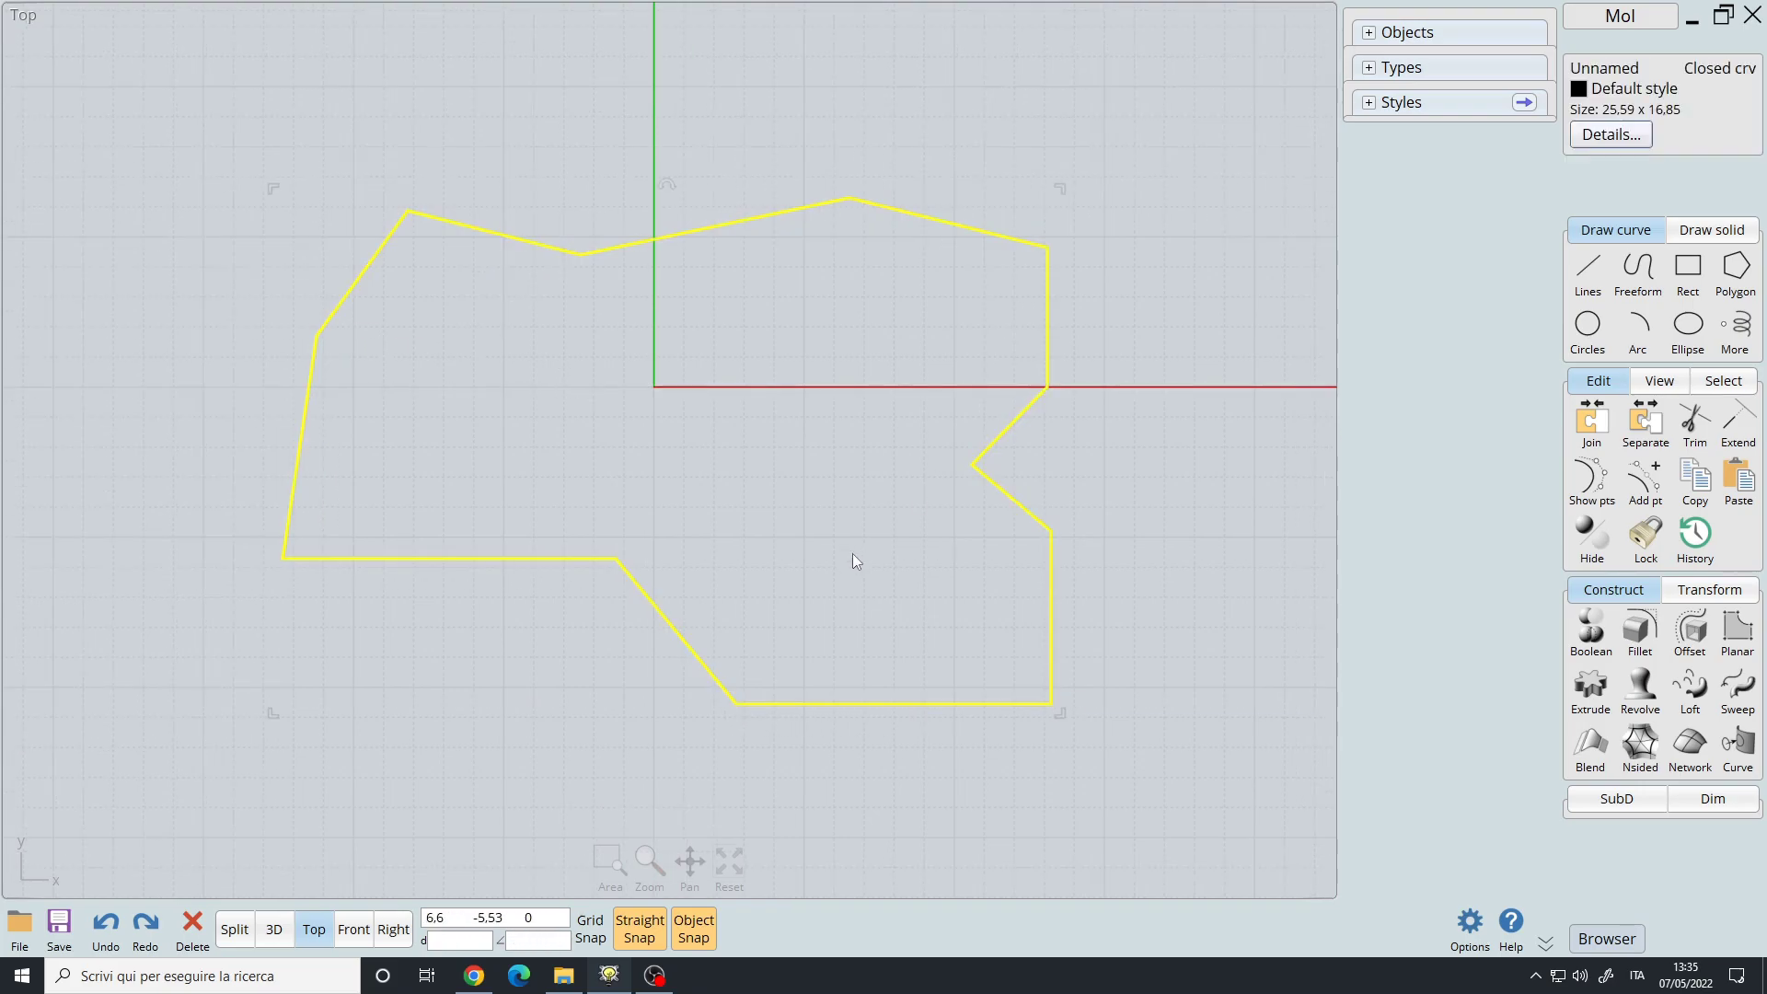
key("f")
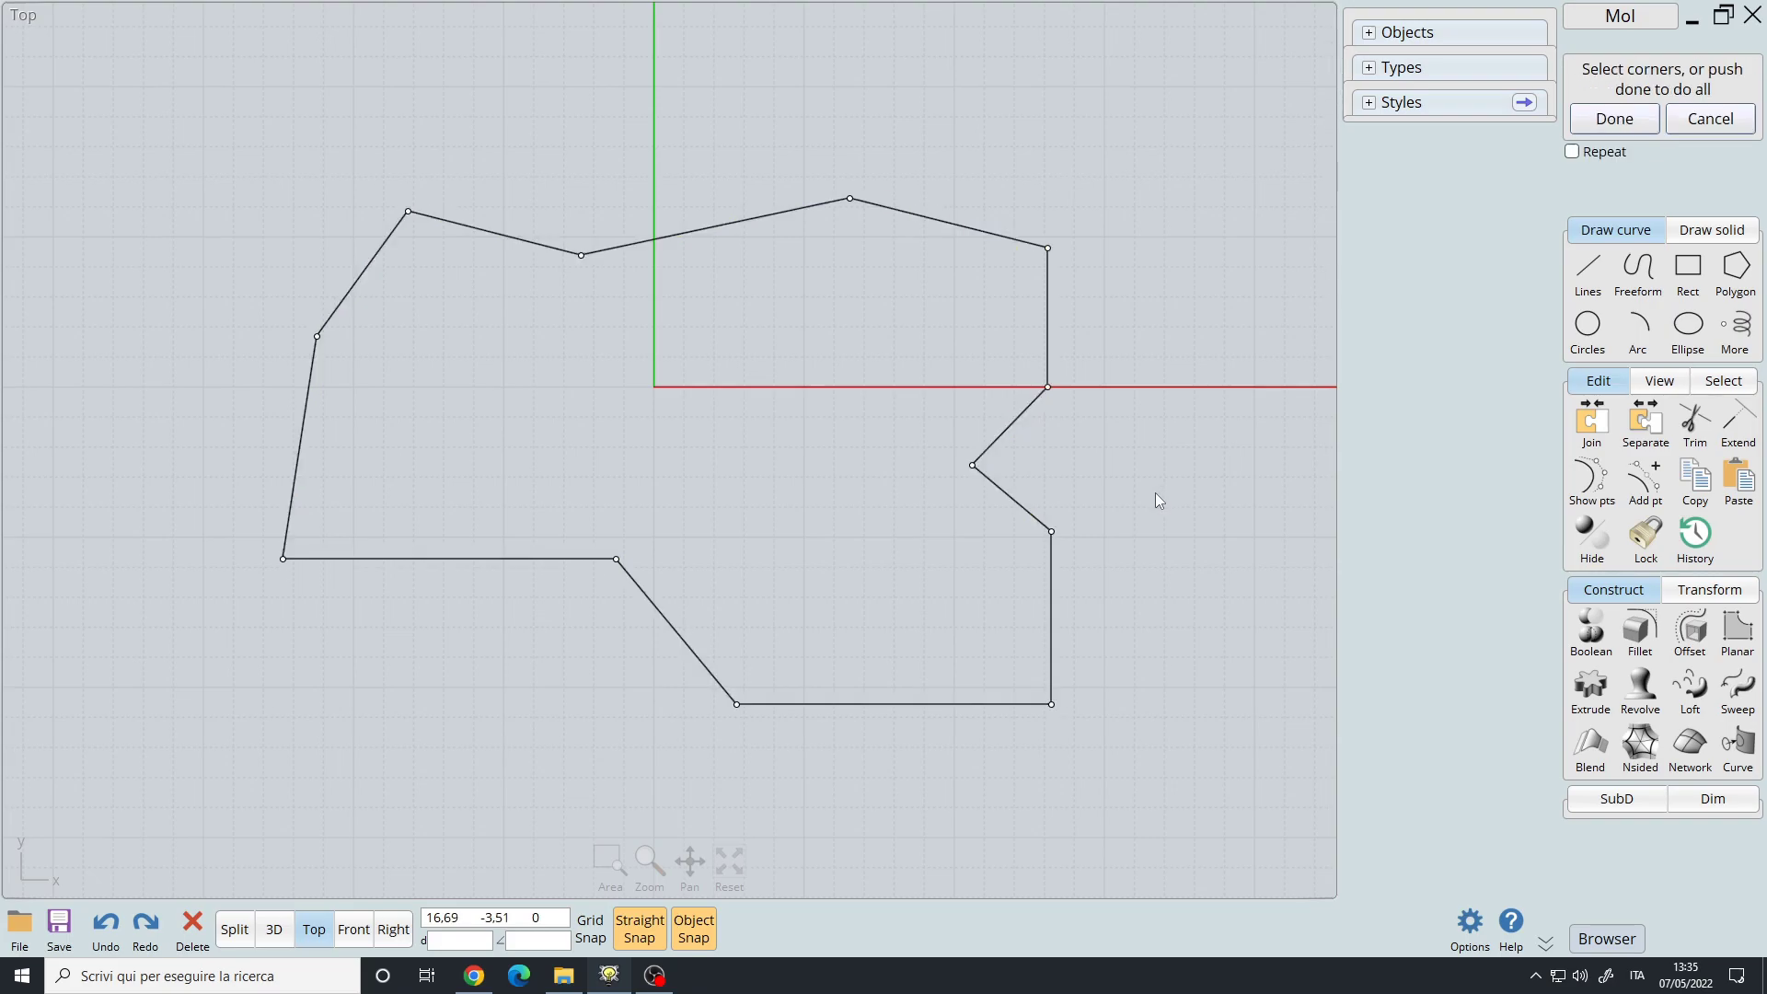
left_click_drag(903, 328, 1138, 578)
right_click(1117, 439)
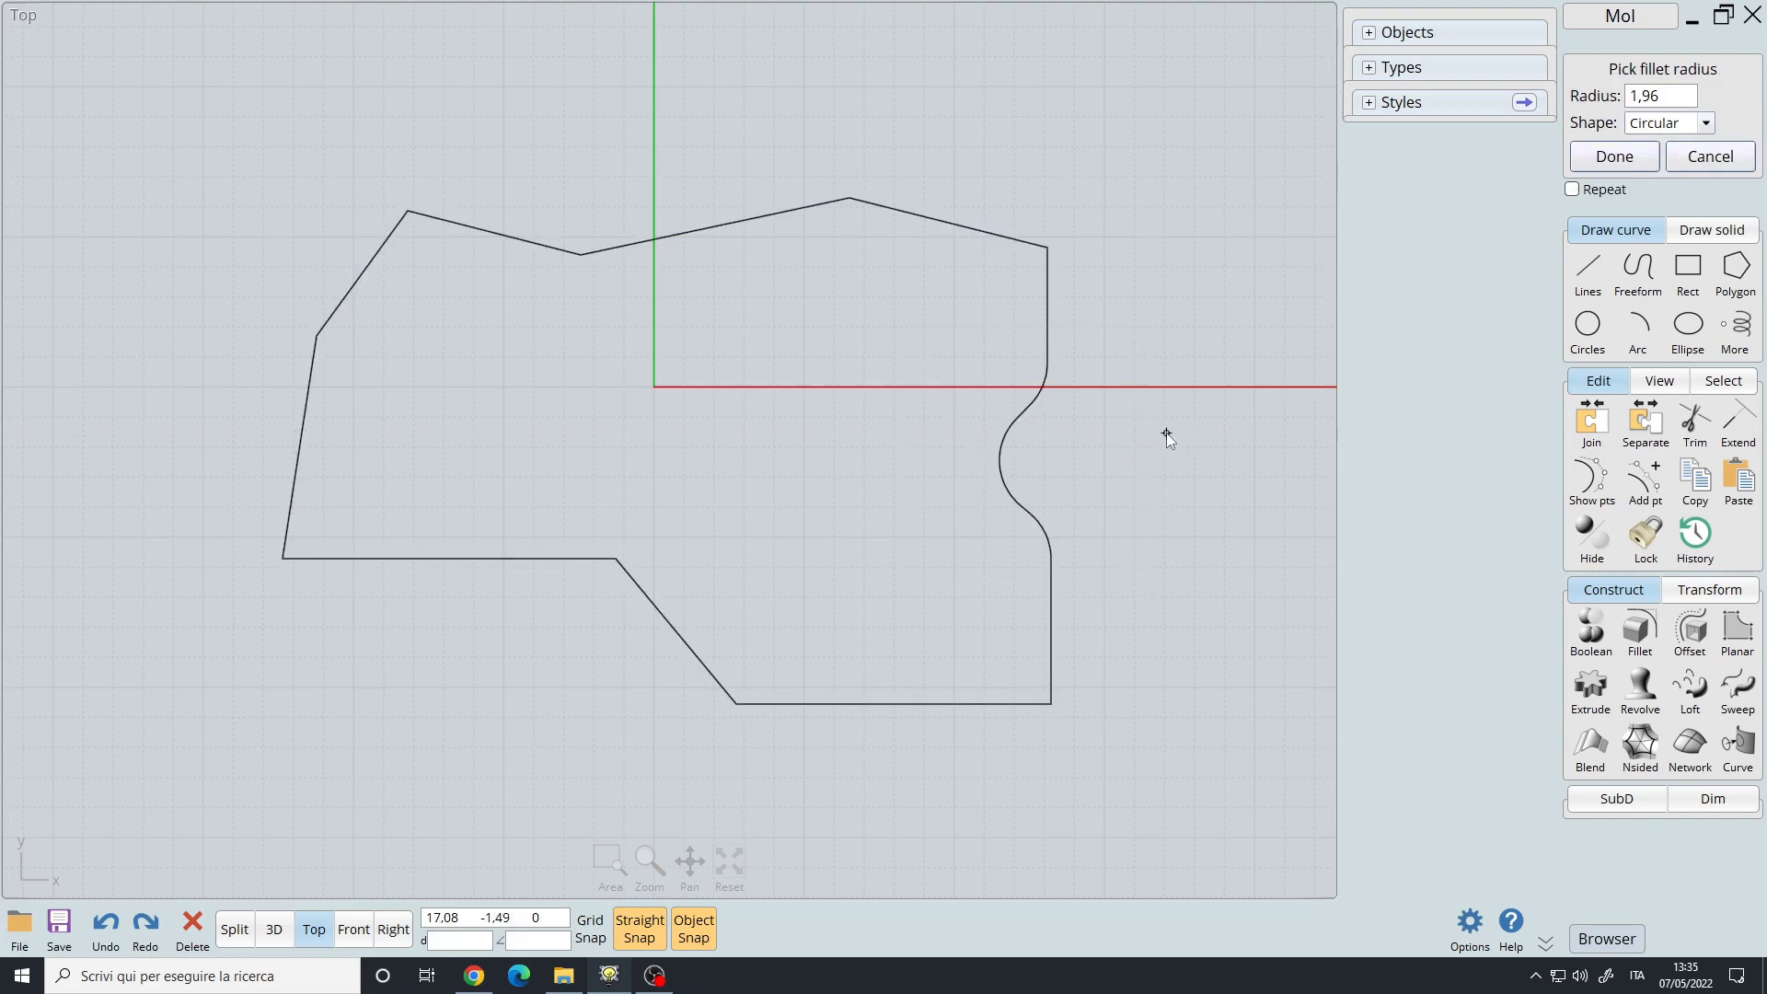
right_click(1134, 438)
- Fillet the curve's upper-right and lower-right outer corners with a circular radius of about 2.85
left_click(1052, 659)
right_click(1095, 656)
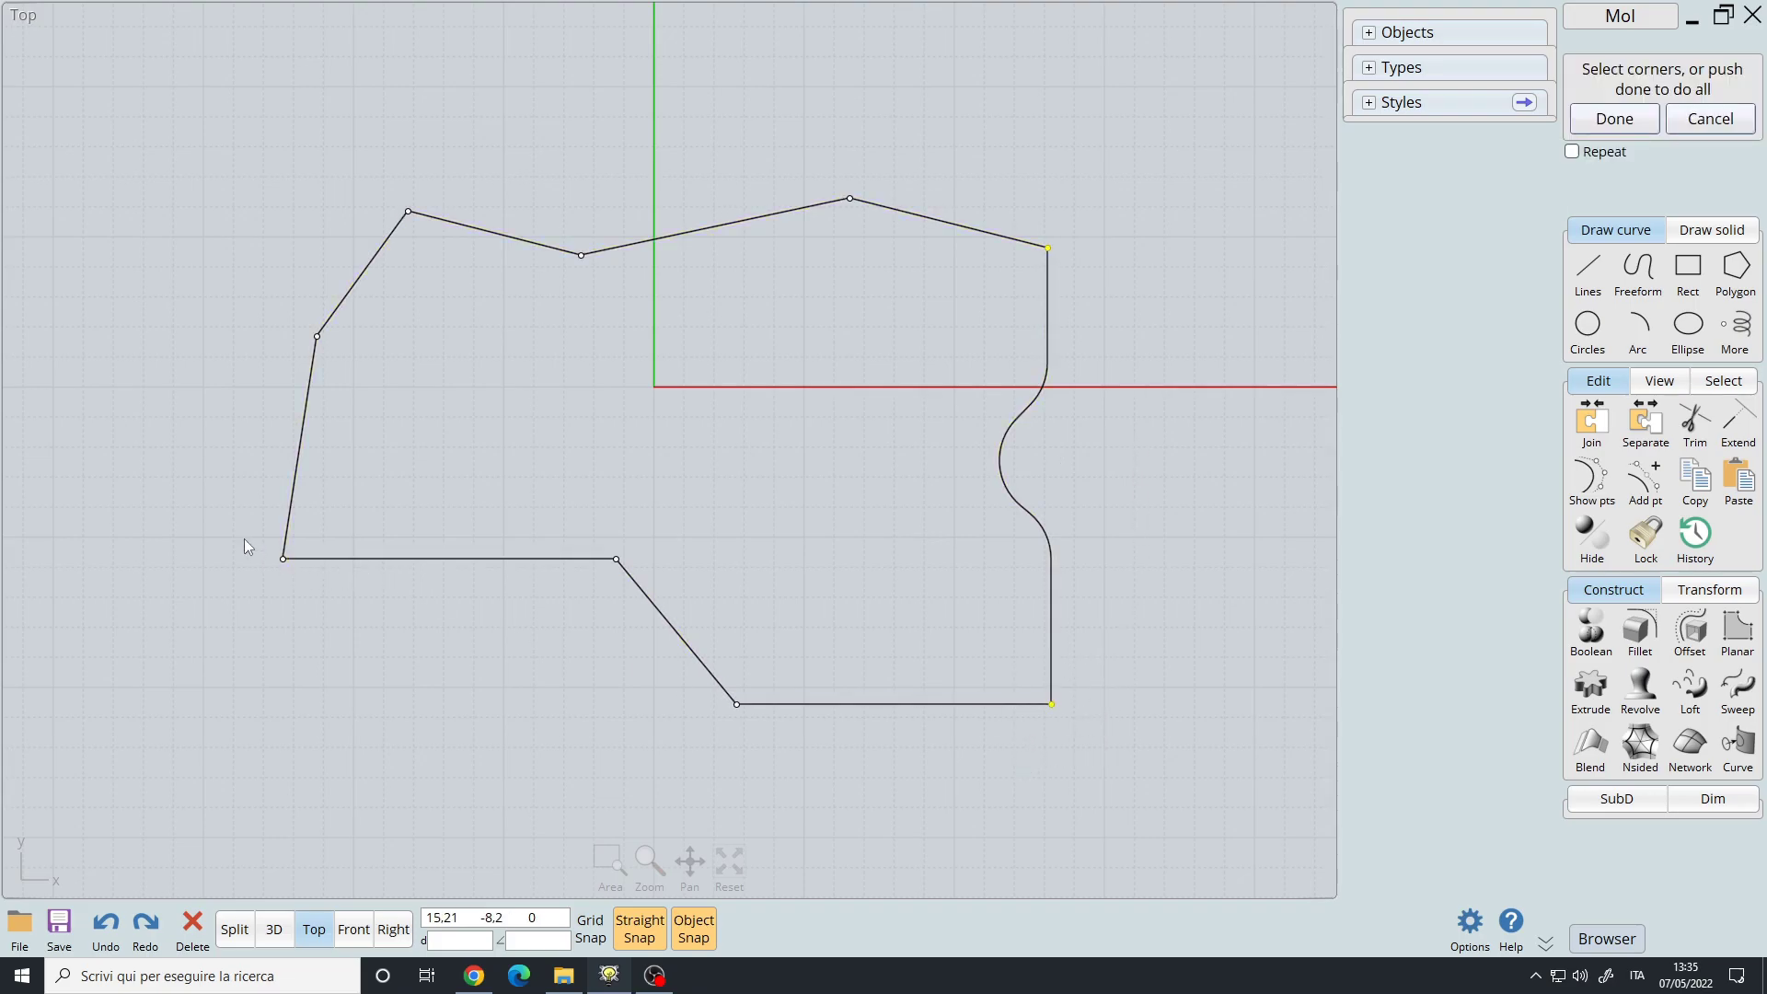
key("Return")
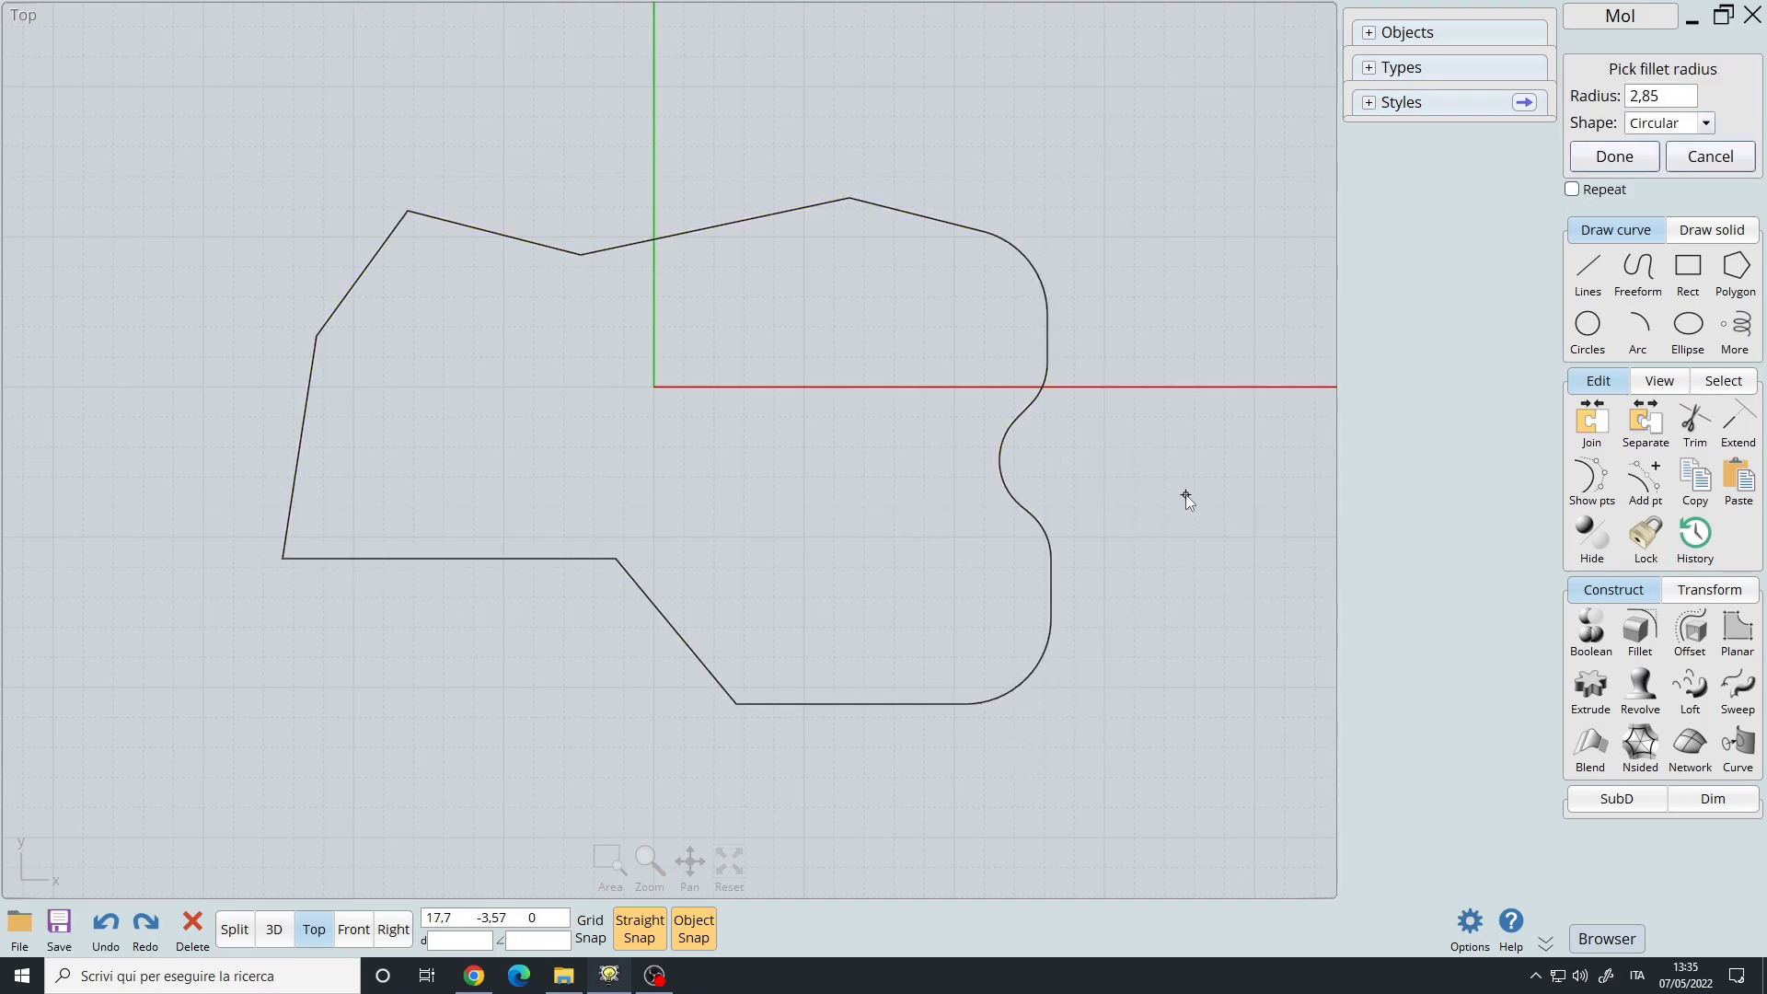
key("Return")
- Fillet all remaining sharp corners of the closed curve with a circular radius of about 1.75
left_click(618, 558)
key("f")
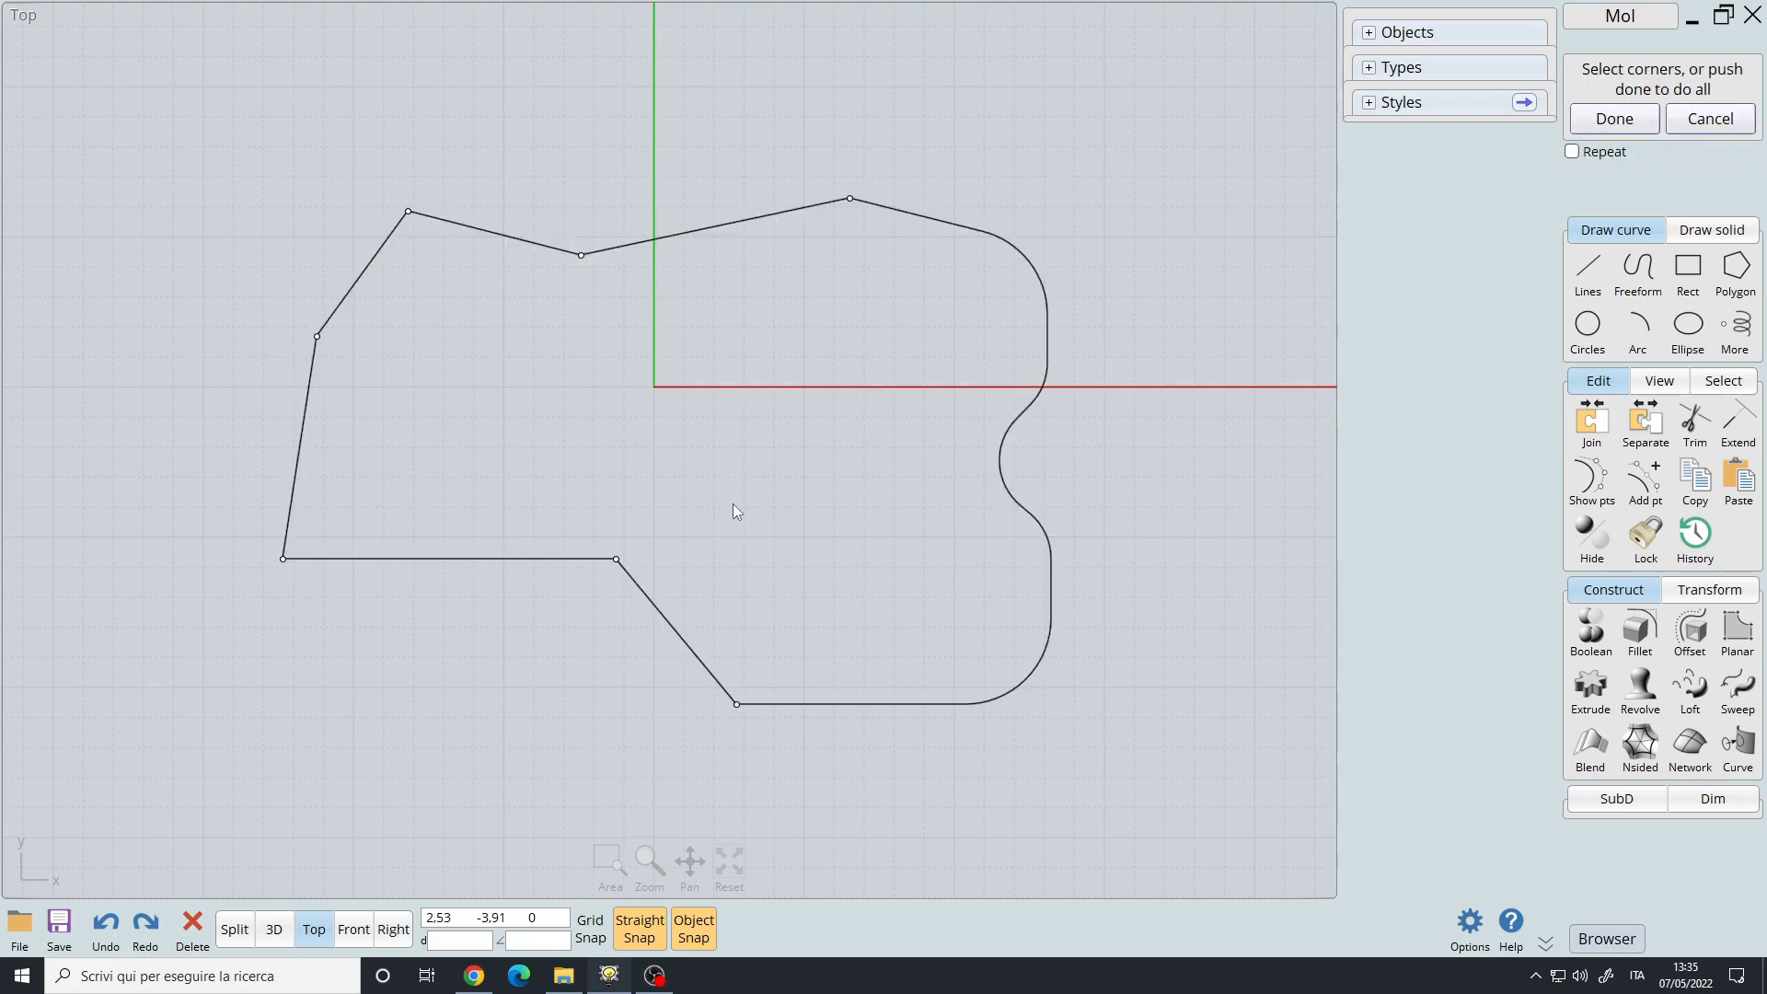
key("Return")
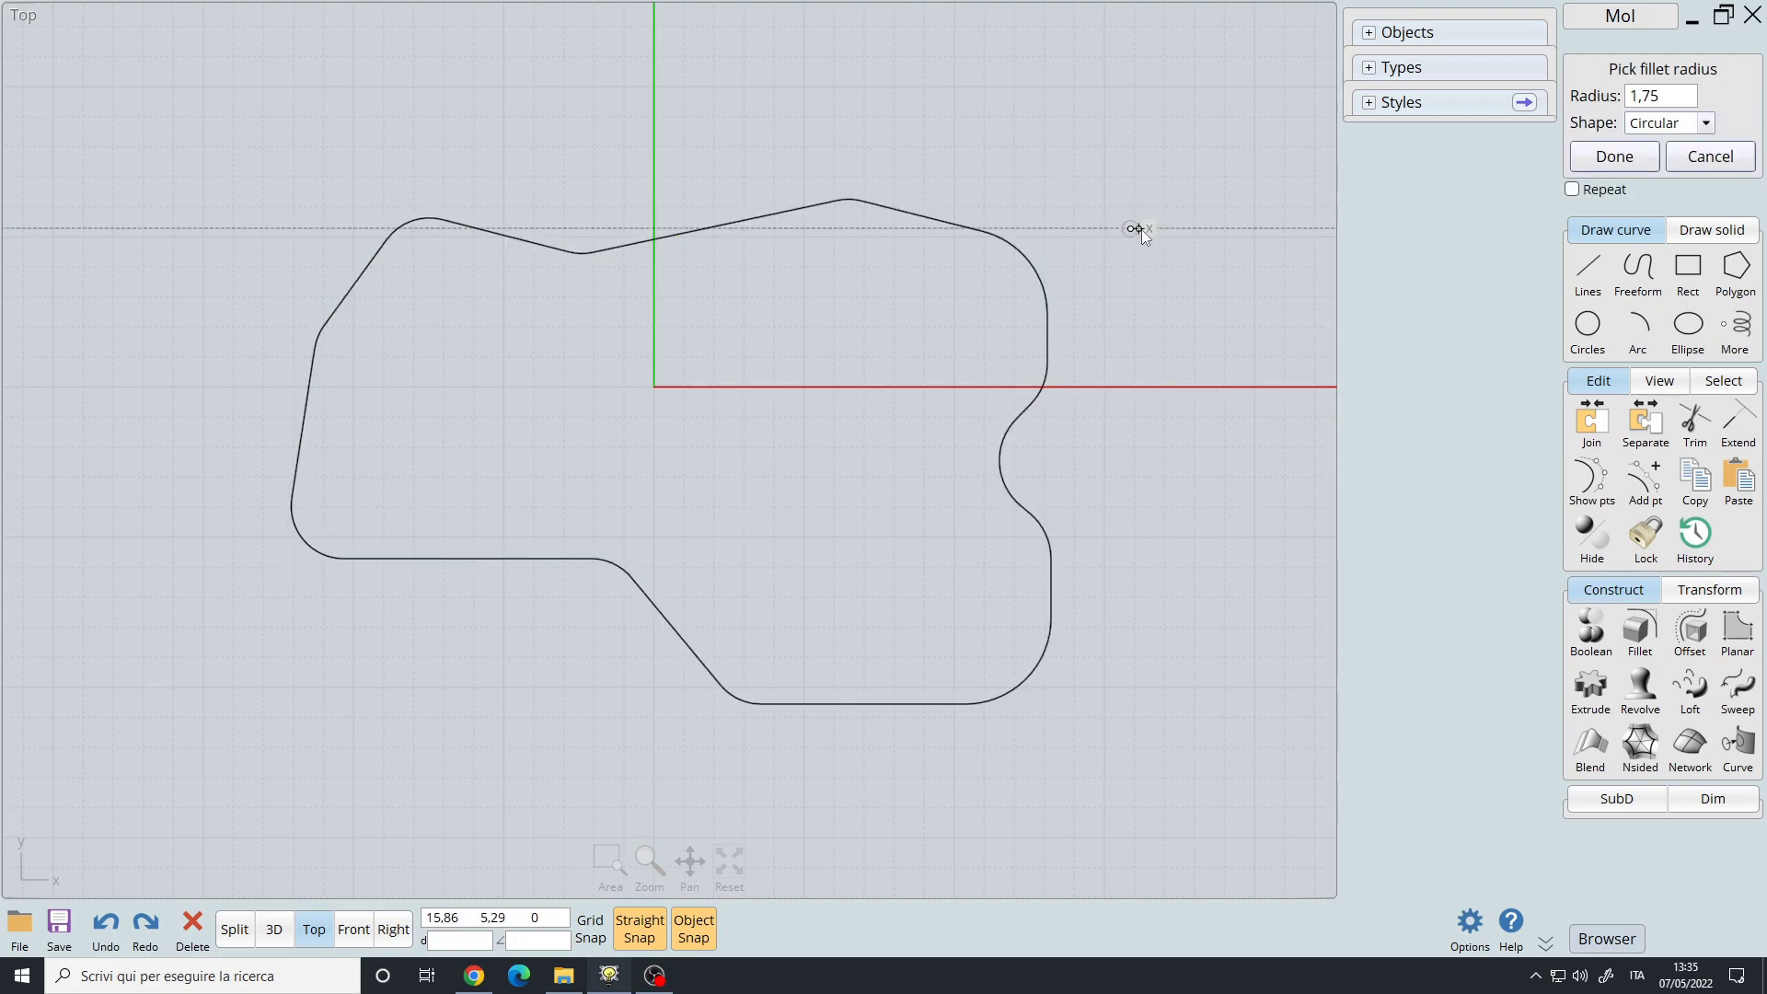
left_click(1041, 288)
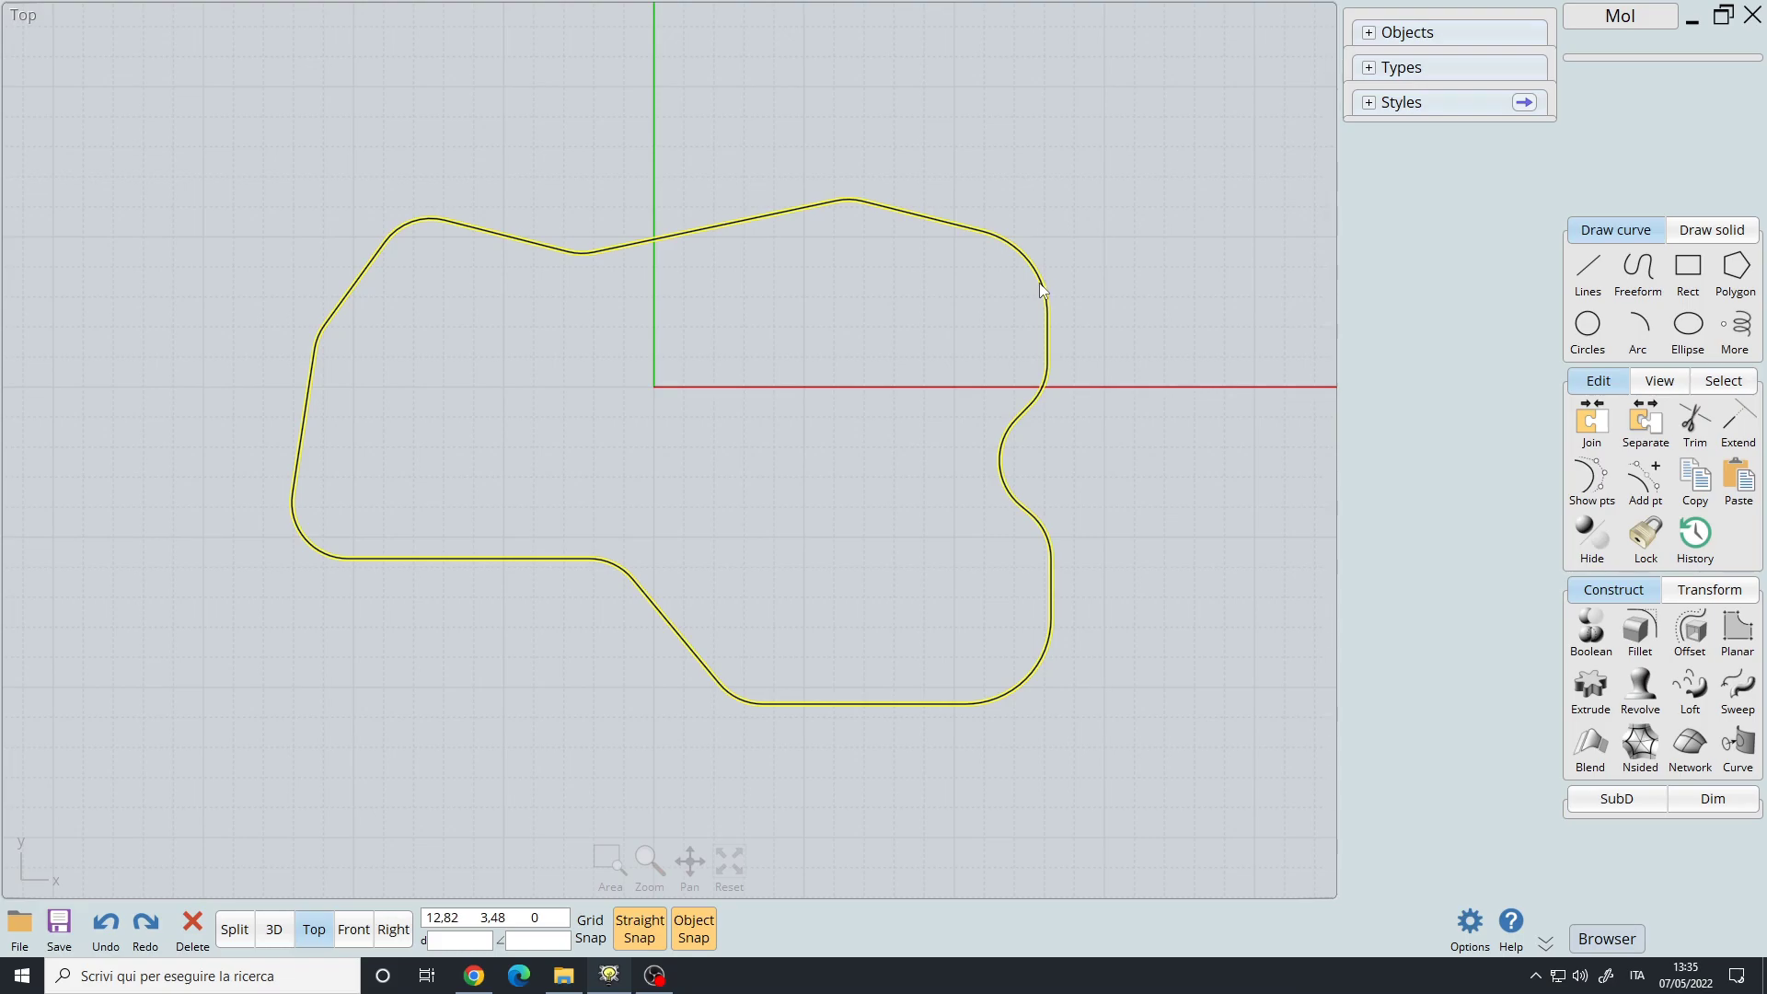
- Display the filleted curve's control points to examine their distribution, and hide them again
left_click(1041, 286)
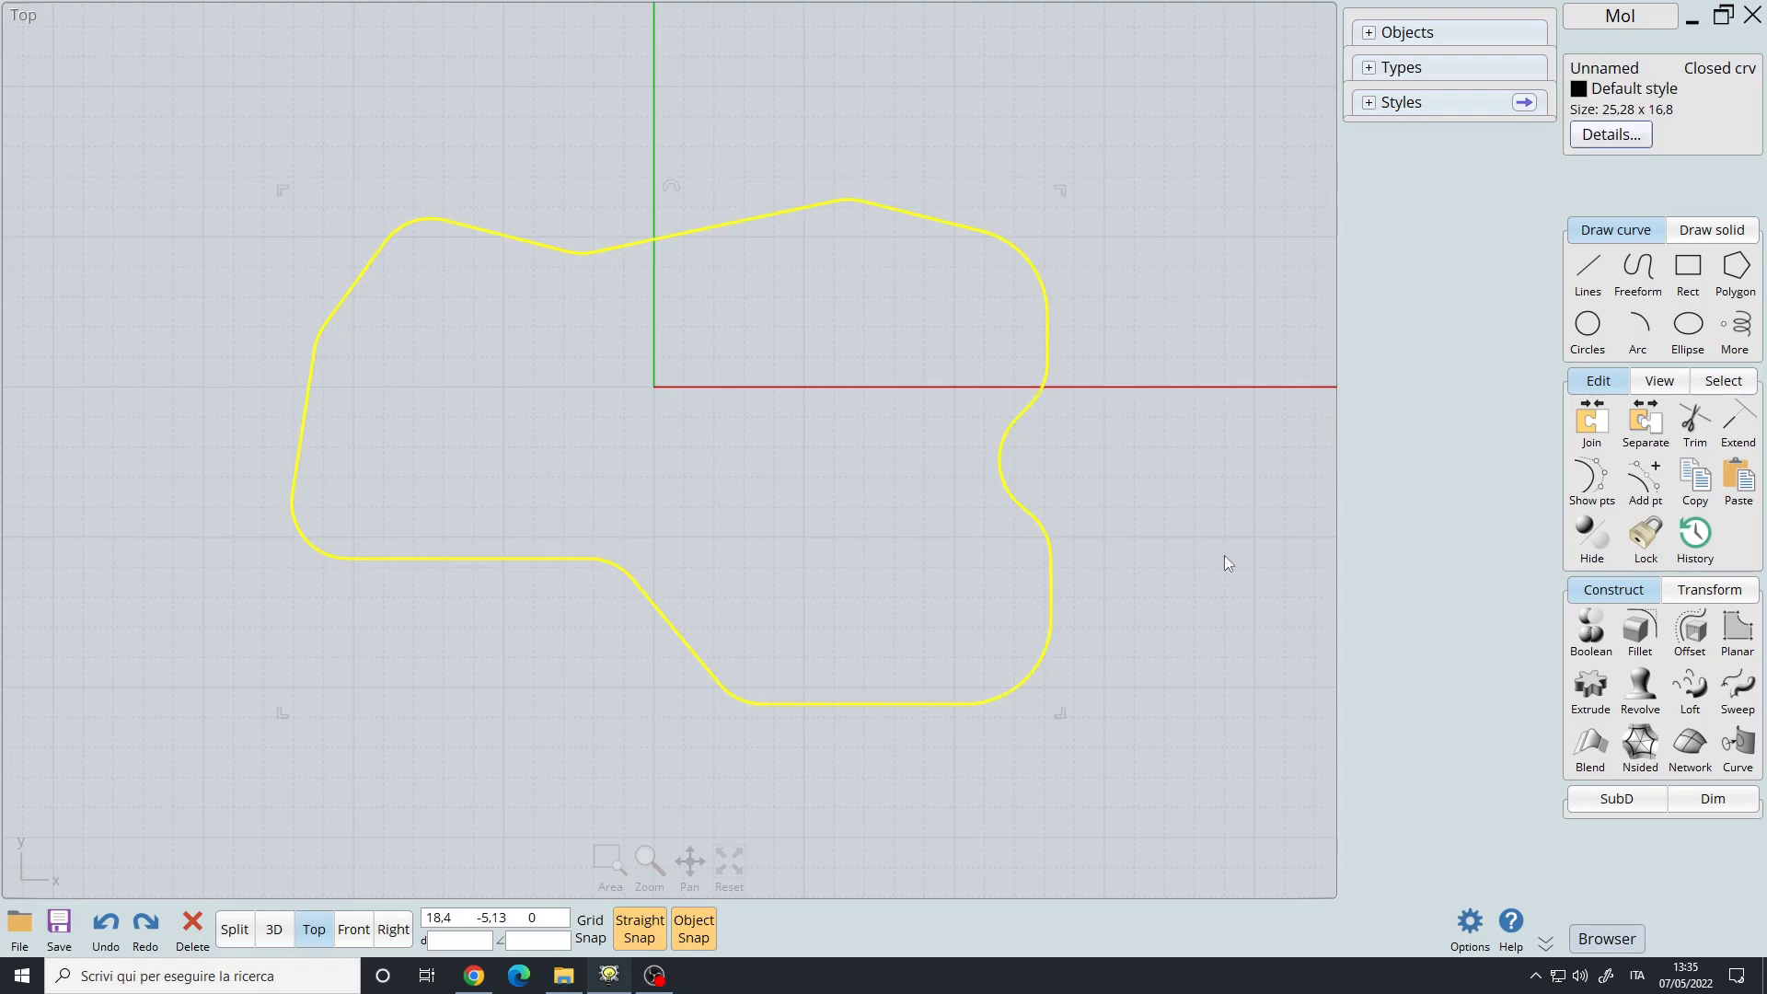
key("p")
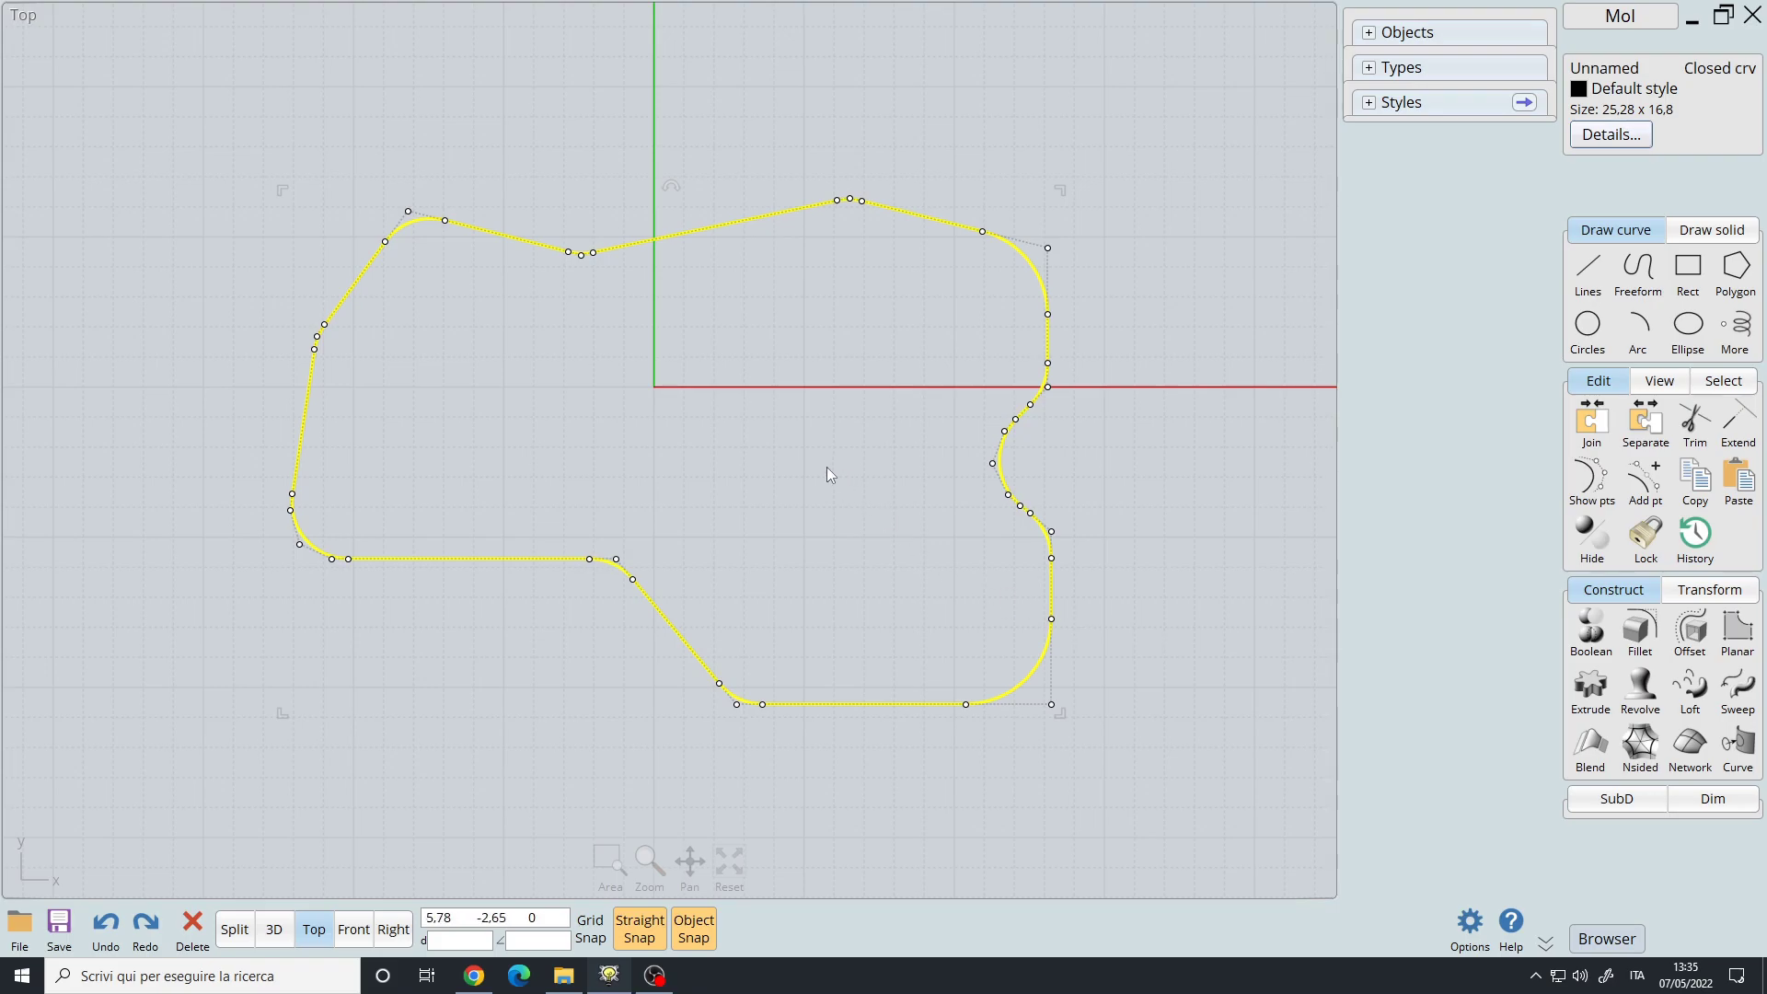
right_click_drag(814, 466, 829, 482)
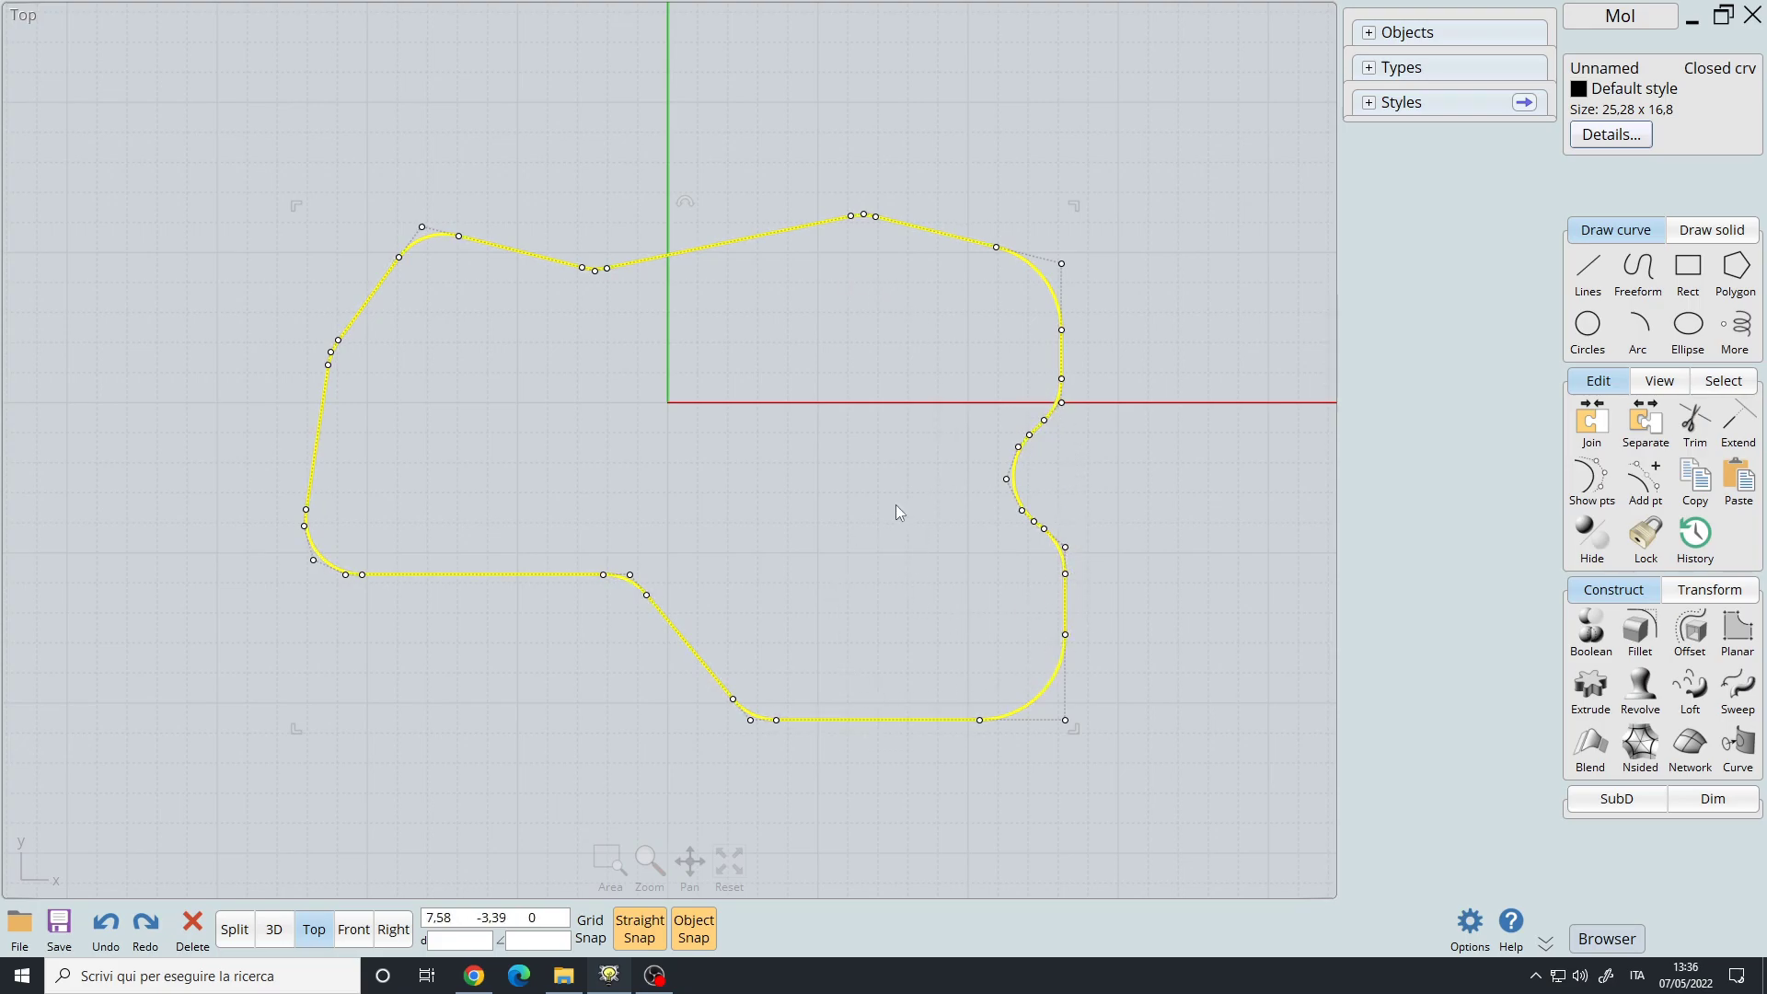
key("Escape")
- Place a copy of the closed curve beside the original along the X axis and view both in 3D
scroll(539, 475, "down", 4)
scroll(653, 457, "up", 1)
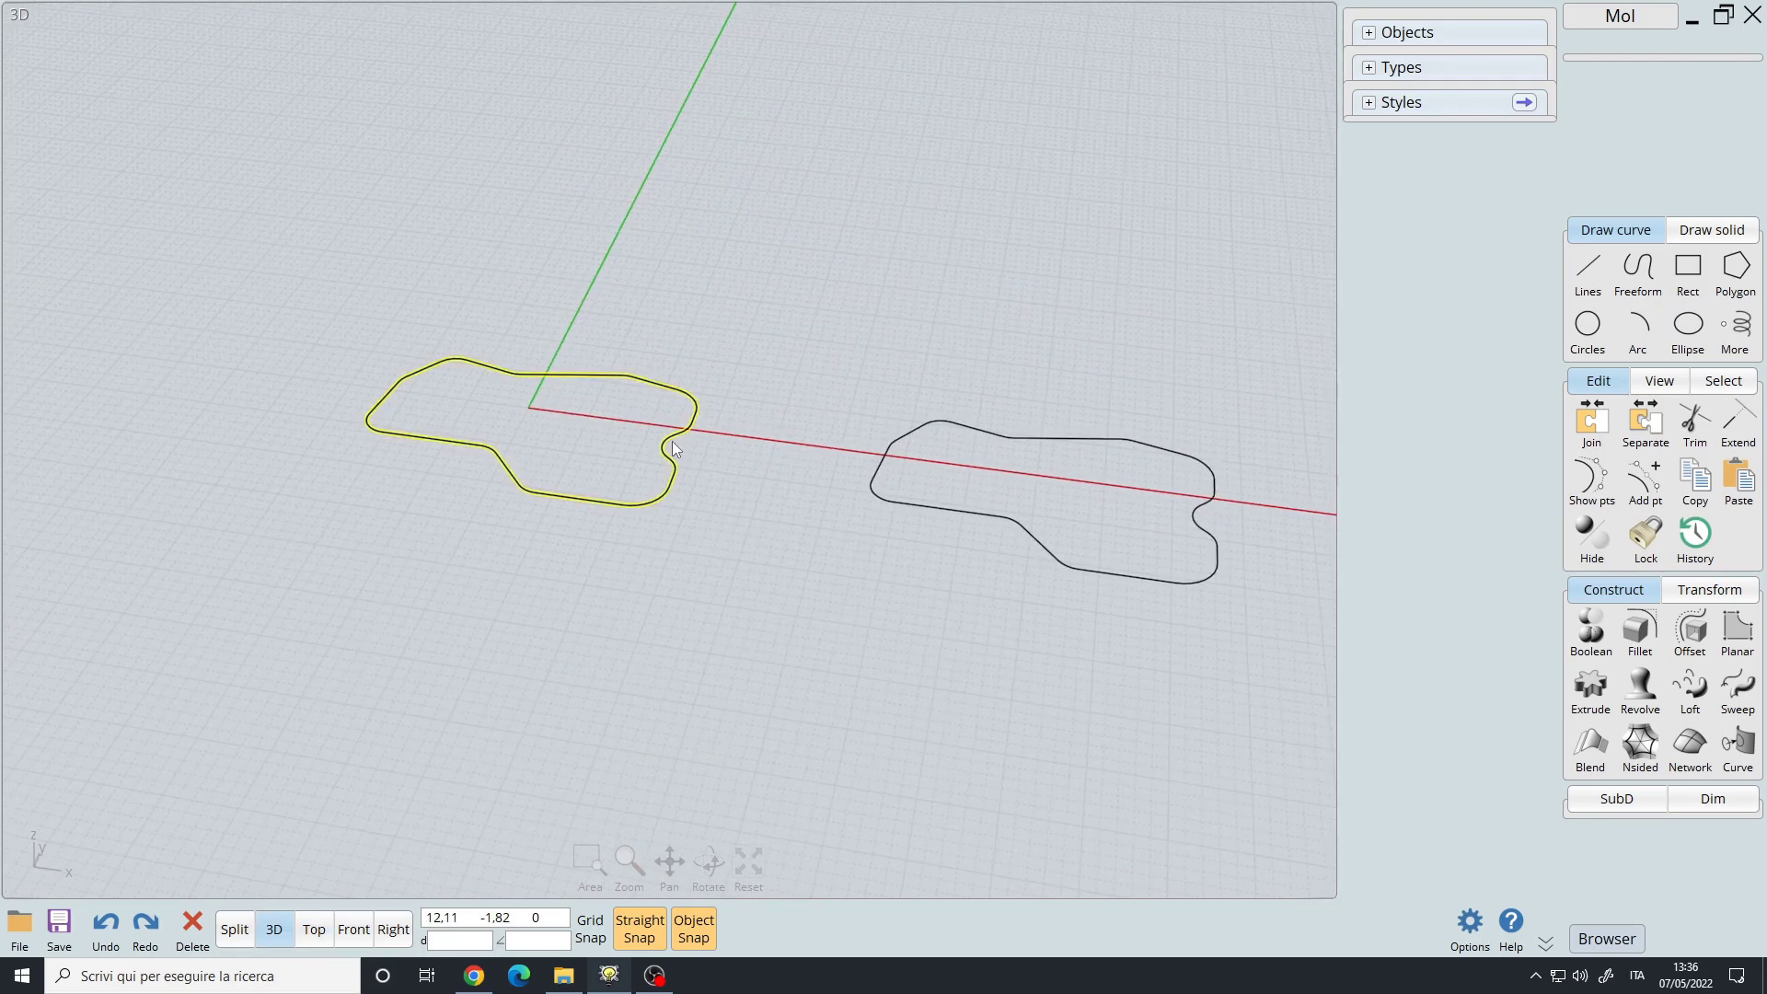
left_click(678, 444)
middle_click_drag(678, 444, 859, 465)
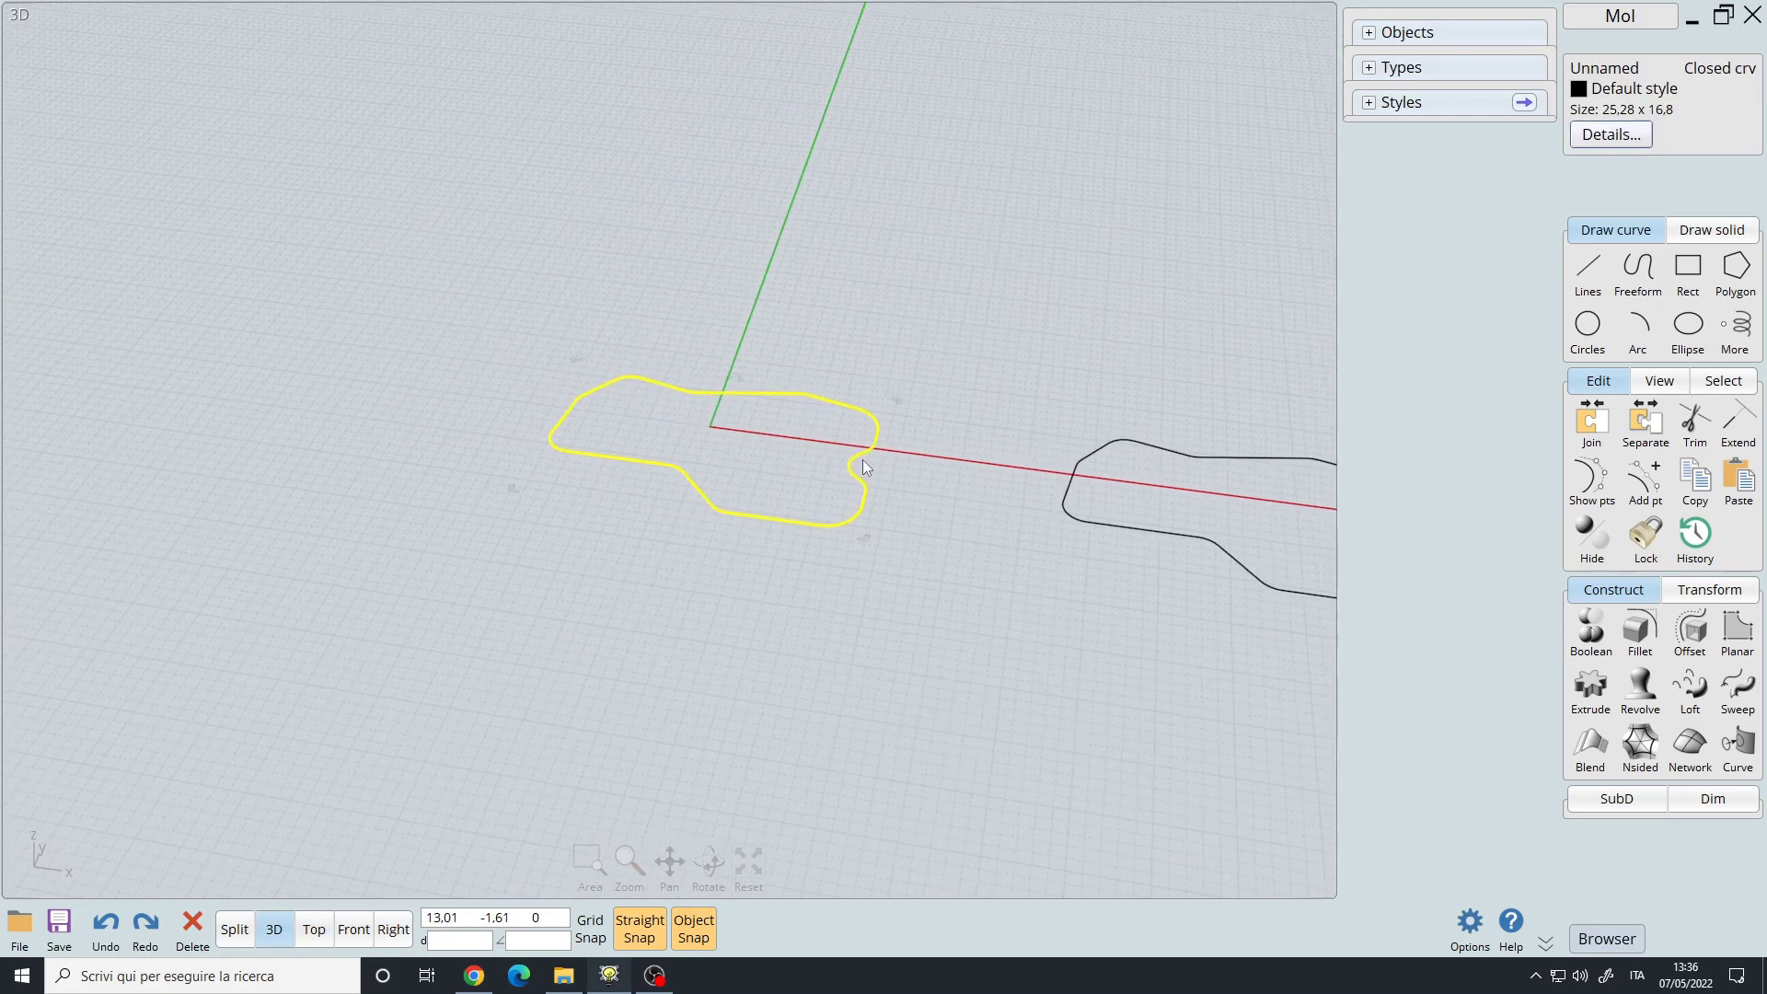
scroll(860, 465, "up", 3)
middle_click_drag(1088, 487, 596, 429)
- Extrude the copied curve upward into a solid
left_click(596, 429)
left_click(918, 377)
scroll(918, 377, "down", 4)
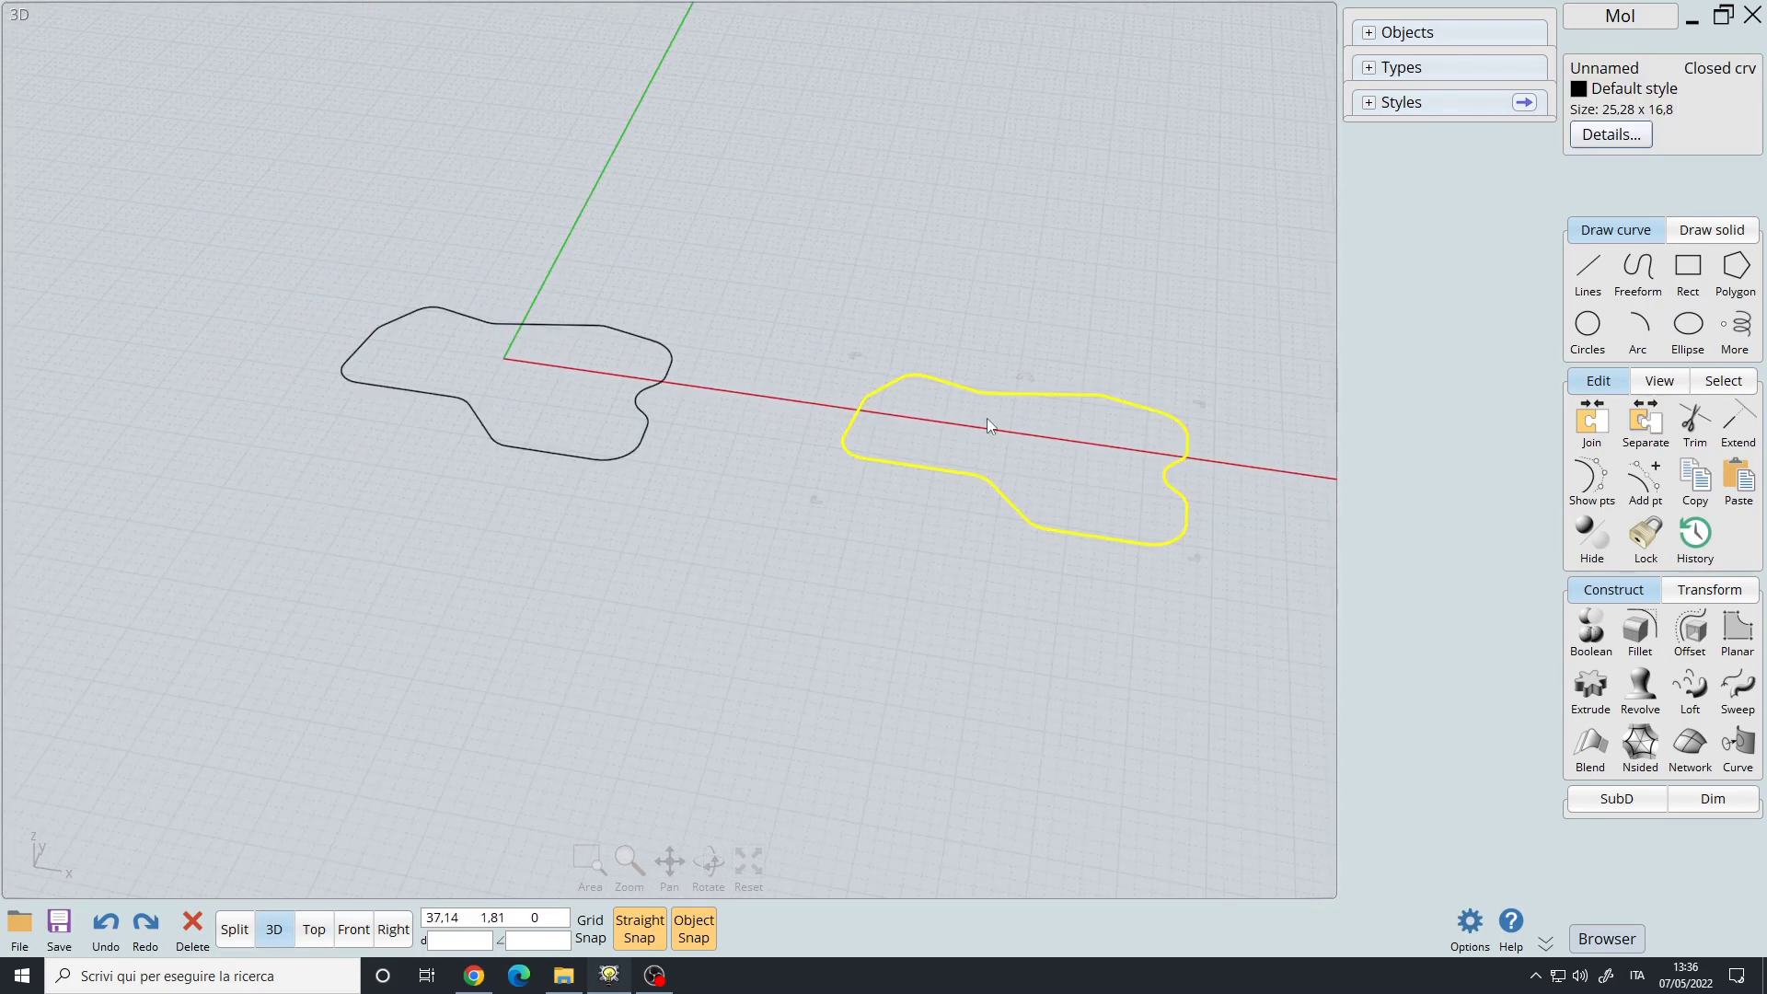
middle_click_drag(1066, 452, 793, 475)
scroll(792, 475, "up", 4)
key("e")
left_click(781, 355)
right_click_drag(782, 355, 374, 558)
- Show the original curve's control points in the Top view
left_click(644, 568)
scroll(643, 559, "down", 3)
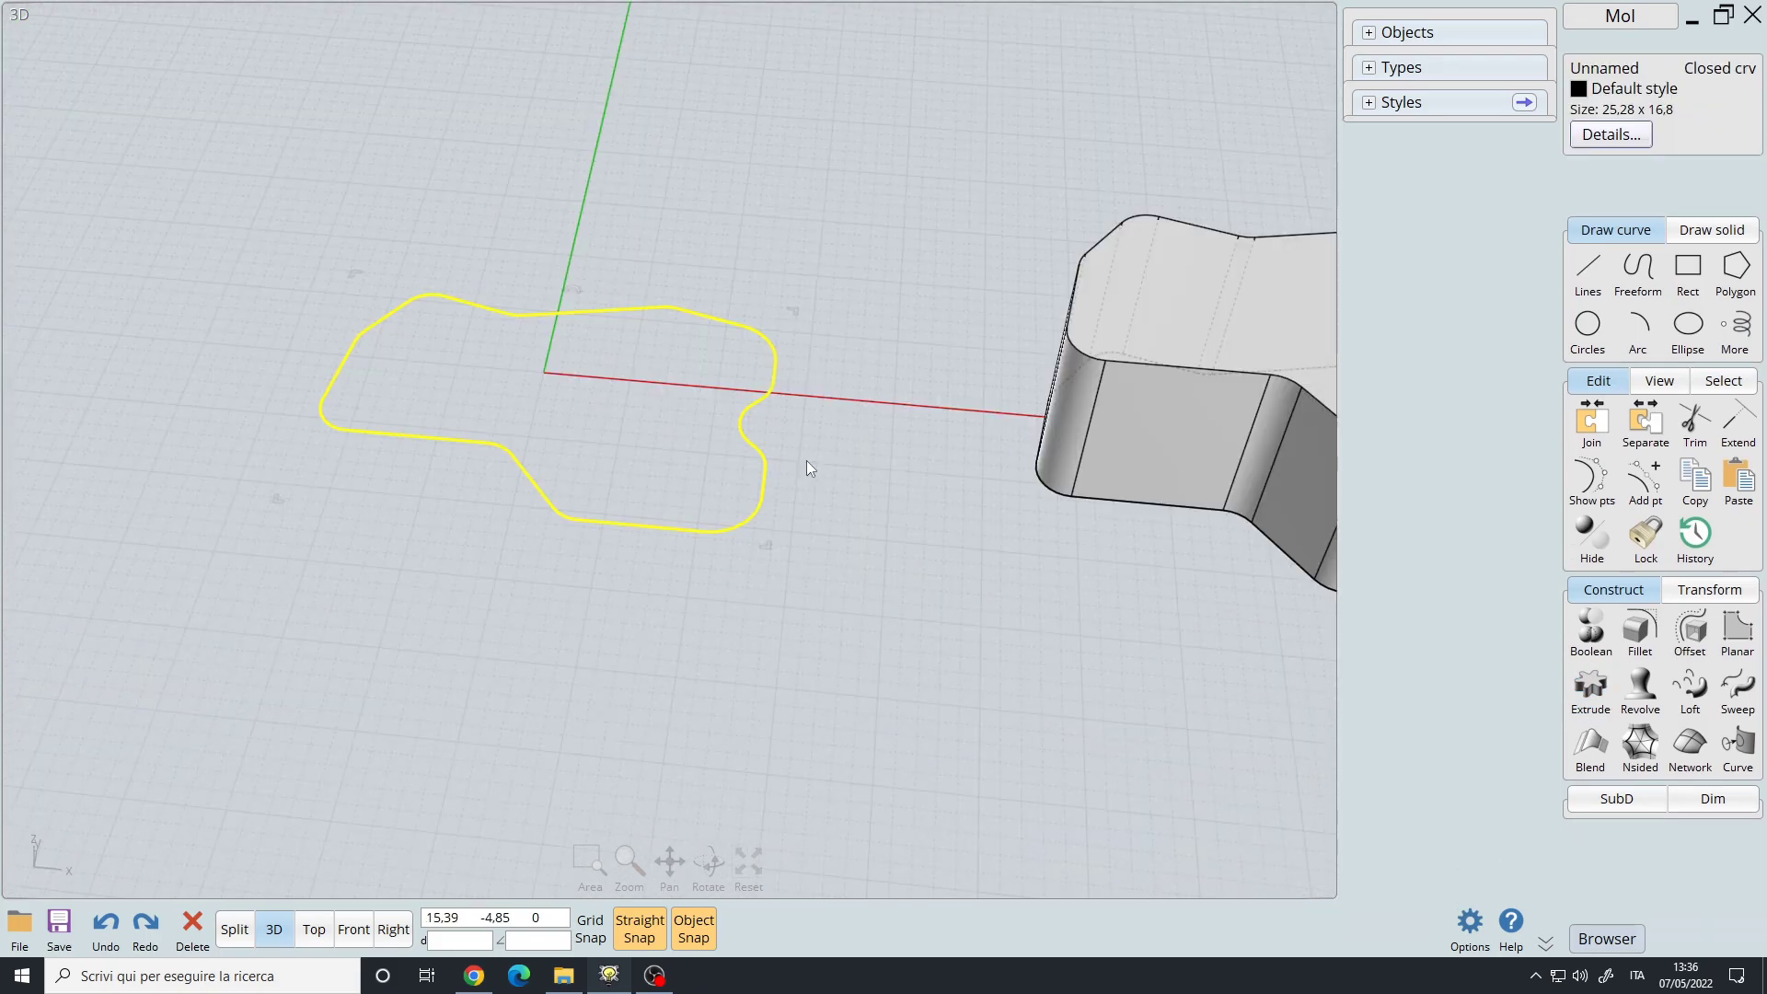
key("F10")
key("t")
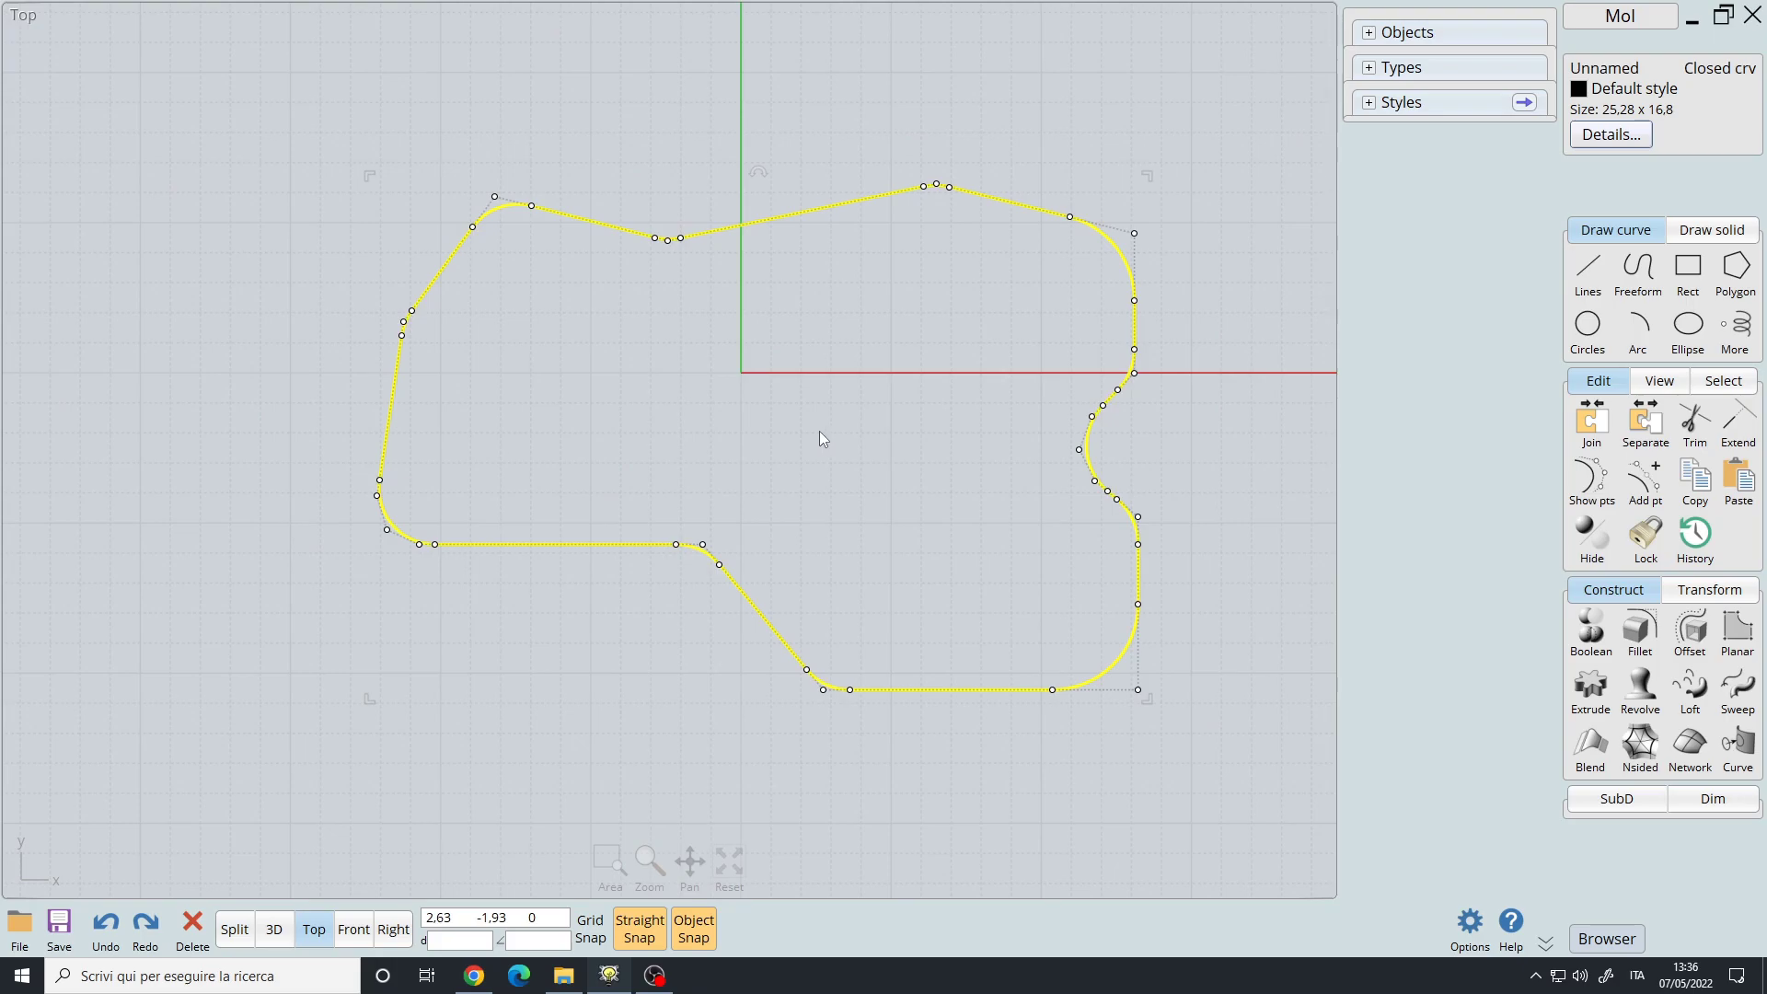
right_click_drag(806, 433, 774, 420)
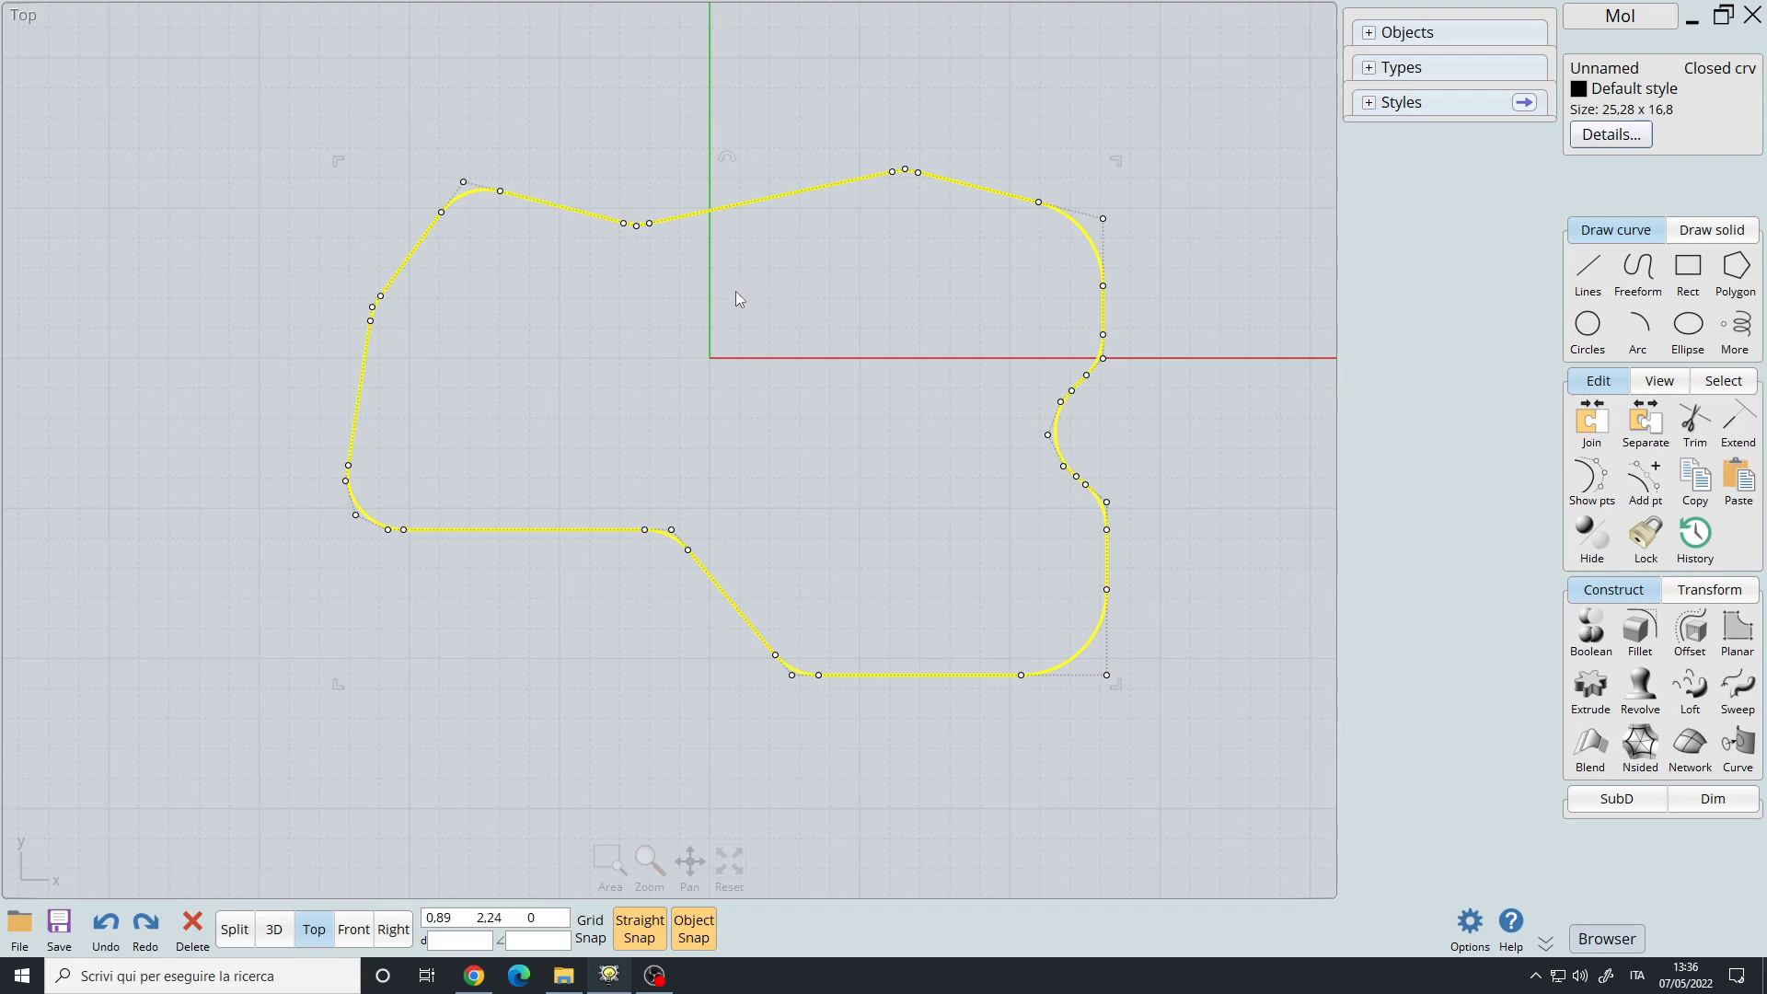
mouse_move(799, 314)
middle_mouse_down()
mouse_move(778, 328)
mouse_move(778, 311)
middle_mouse_up()
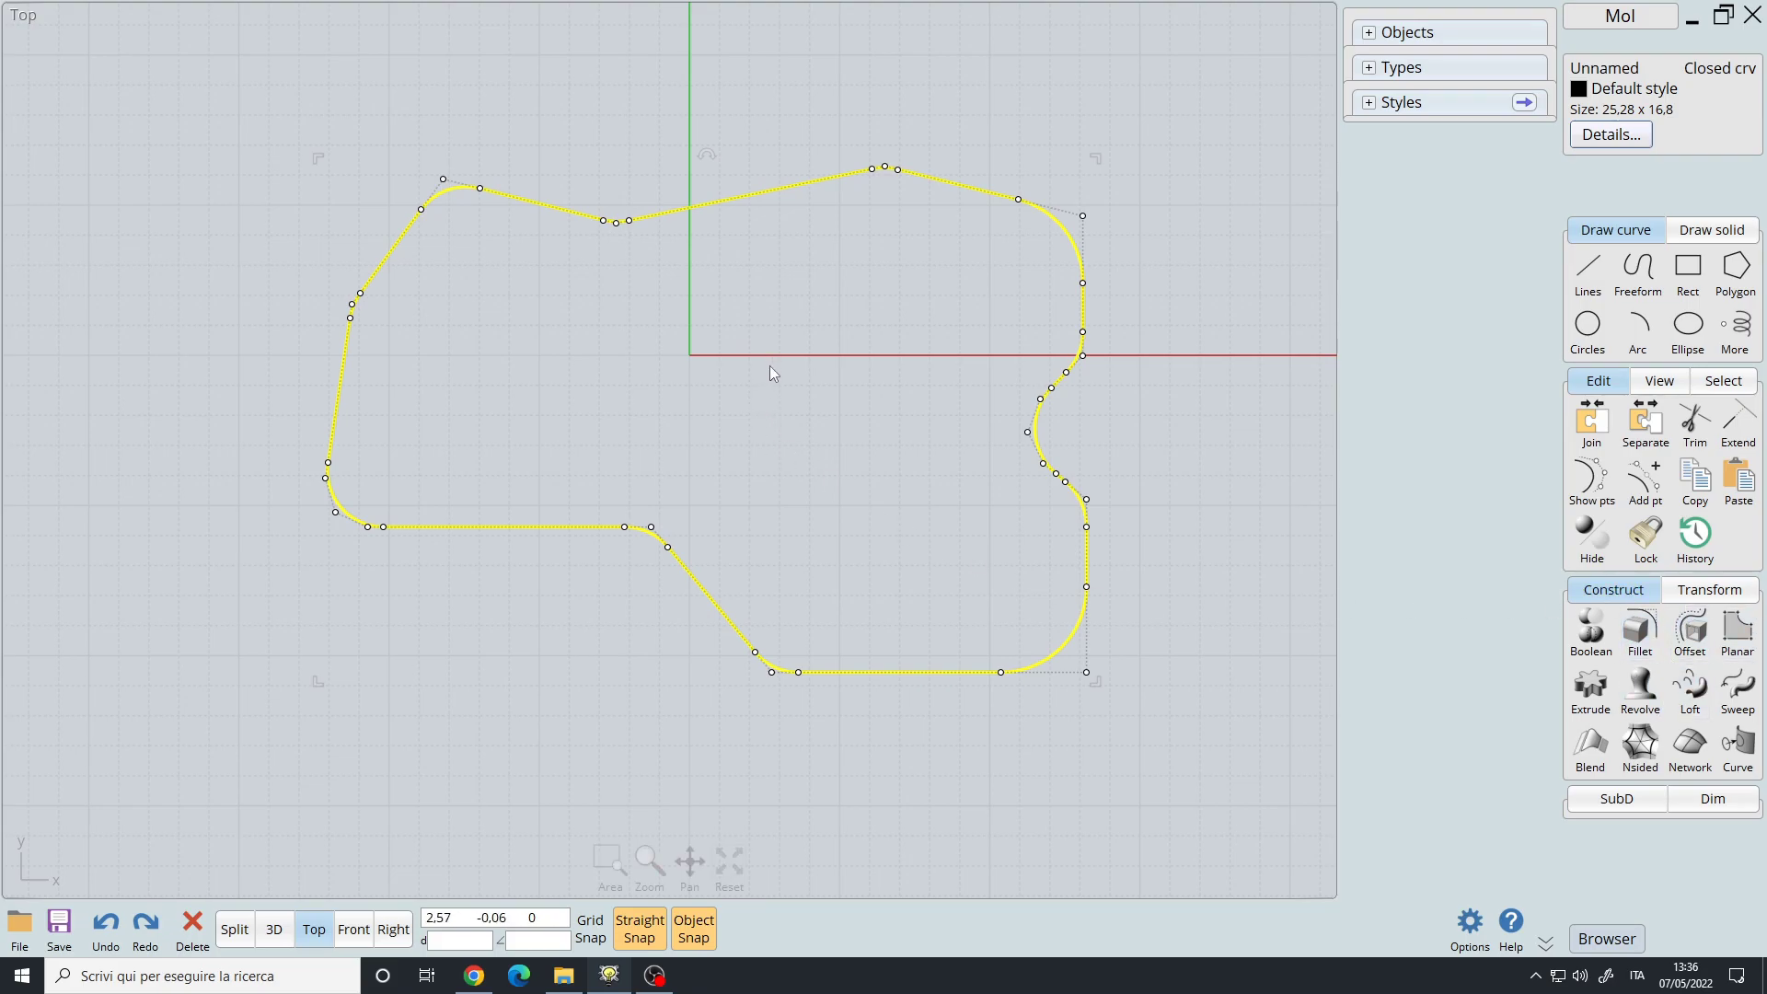
middle_click_drag(769, 366, 770, 390)
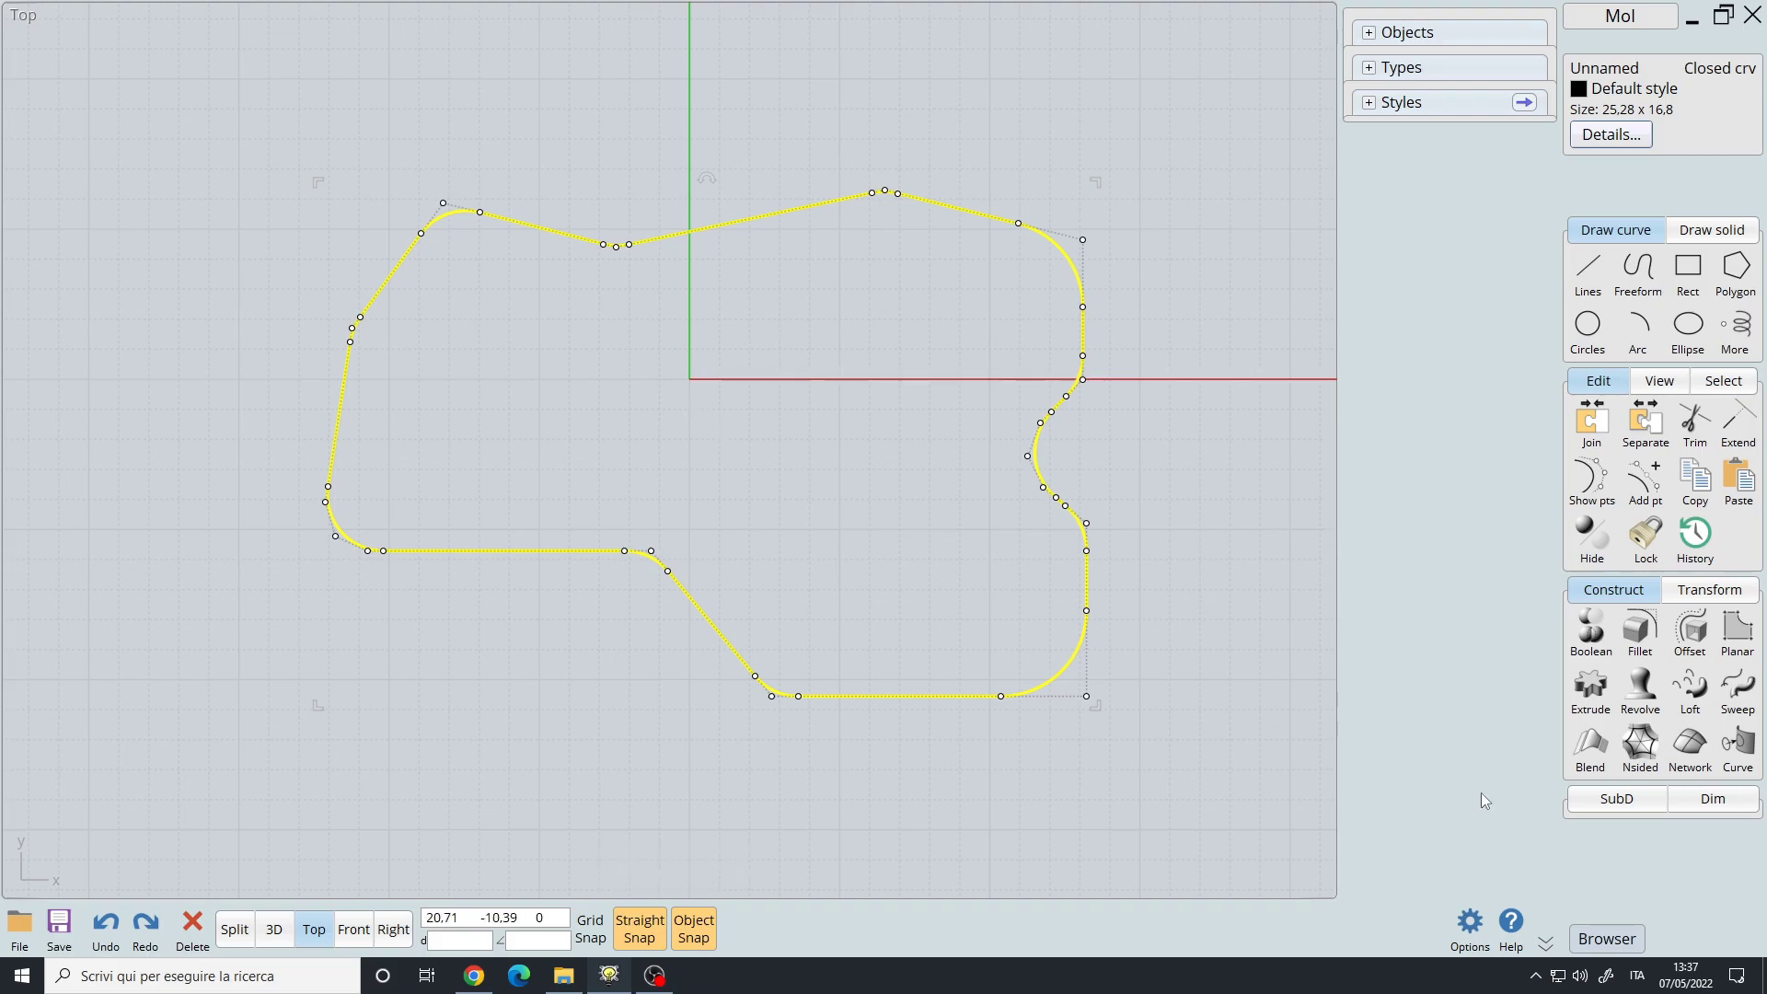
- Check the shortcut key assignments in the program options
left_click(1470, 923)
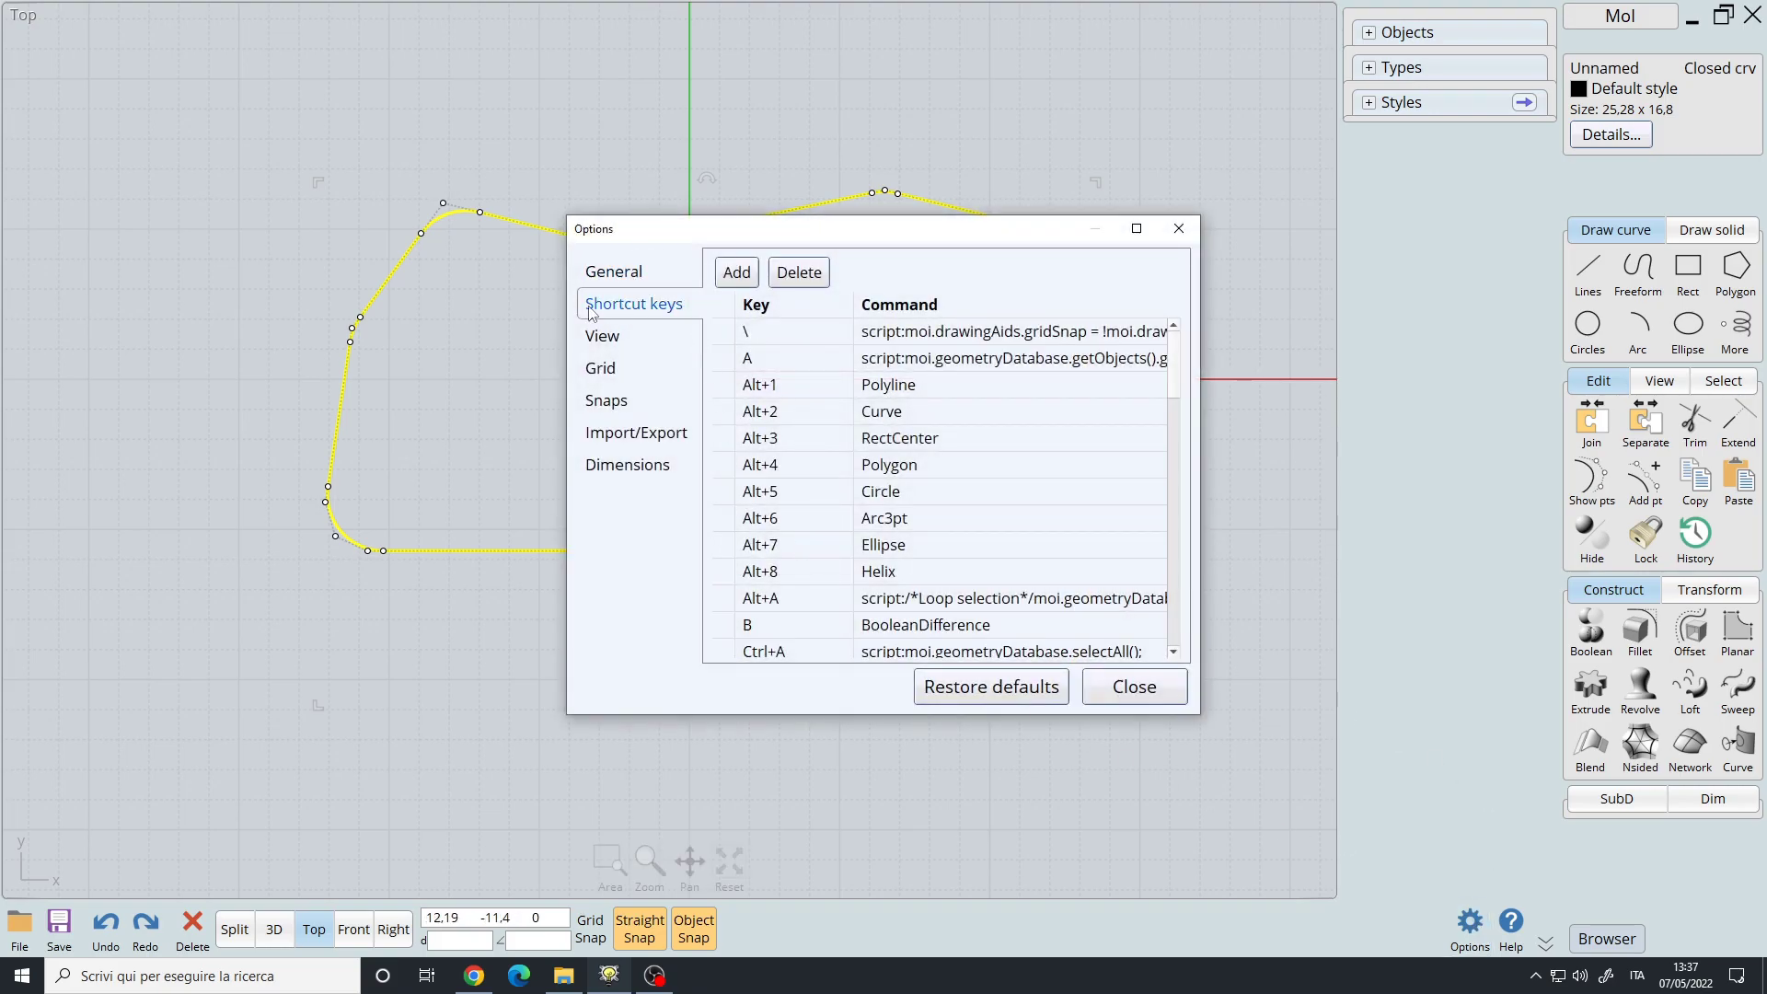
left_click(1178, 228)
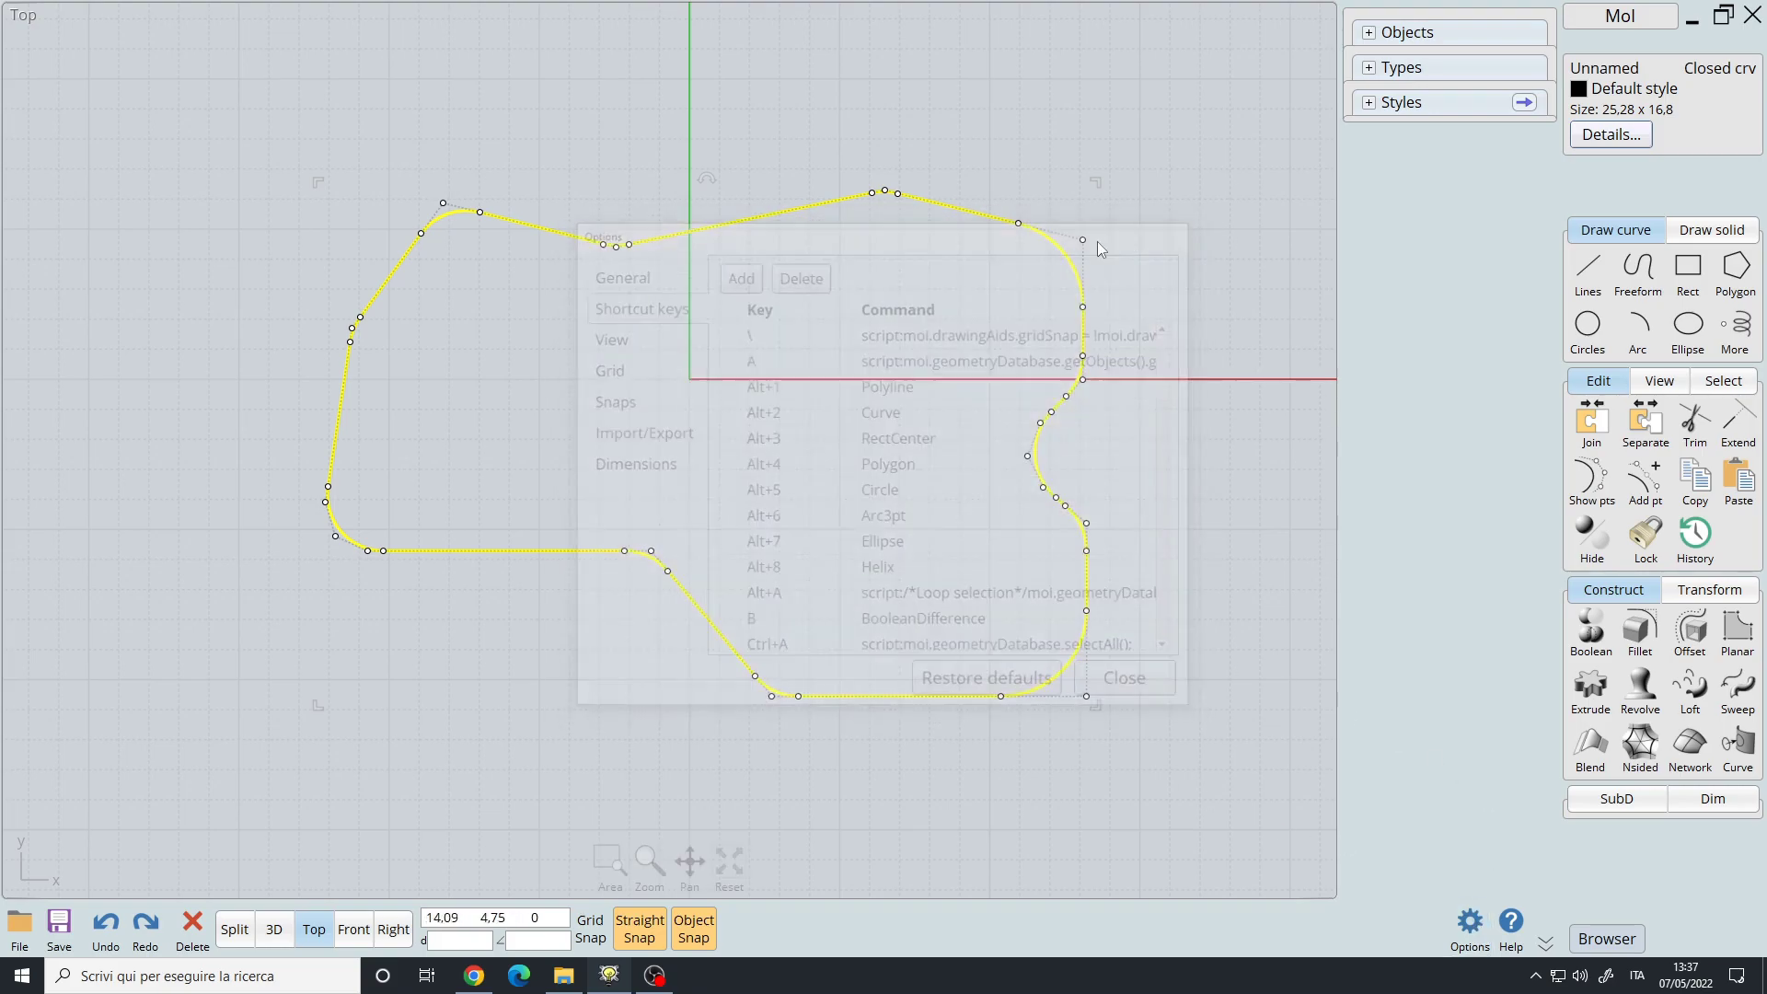
mouse_move(788, 407)
right_mouse_down()
mouse_move(797, 375)
mouse_move(804, 388)
right_mouse_up()
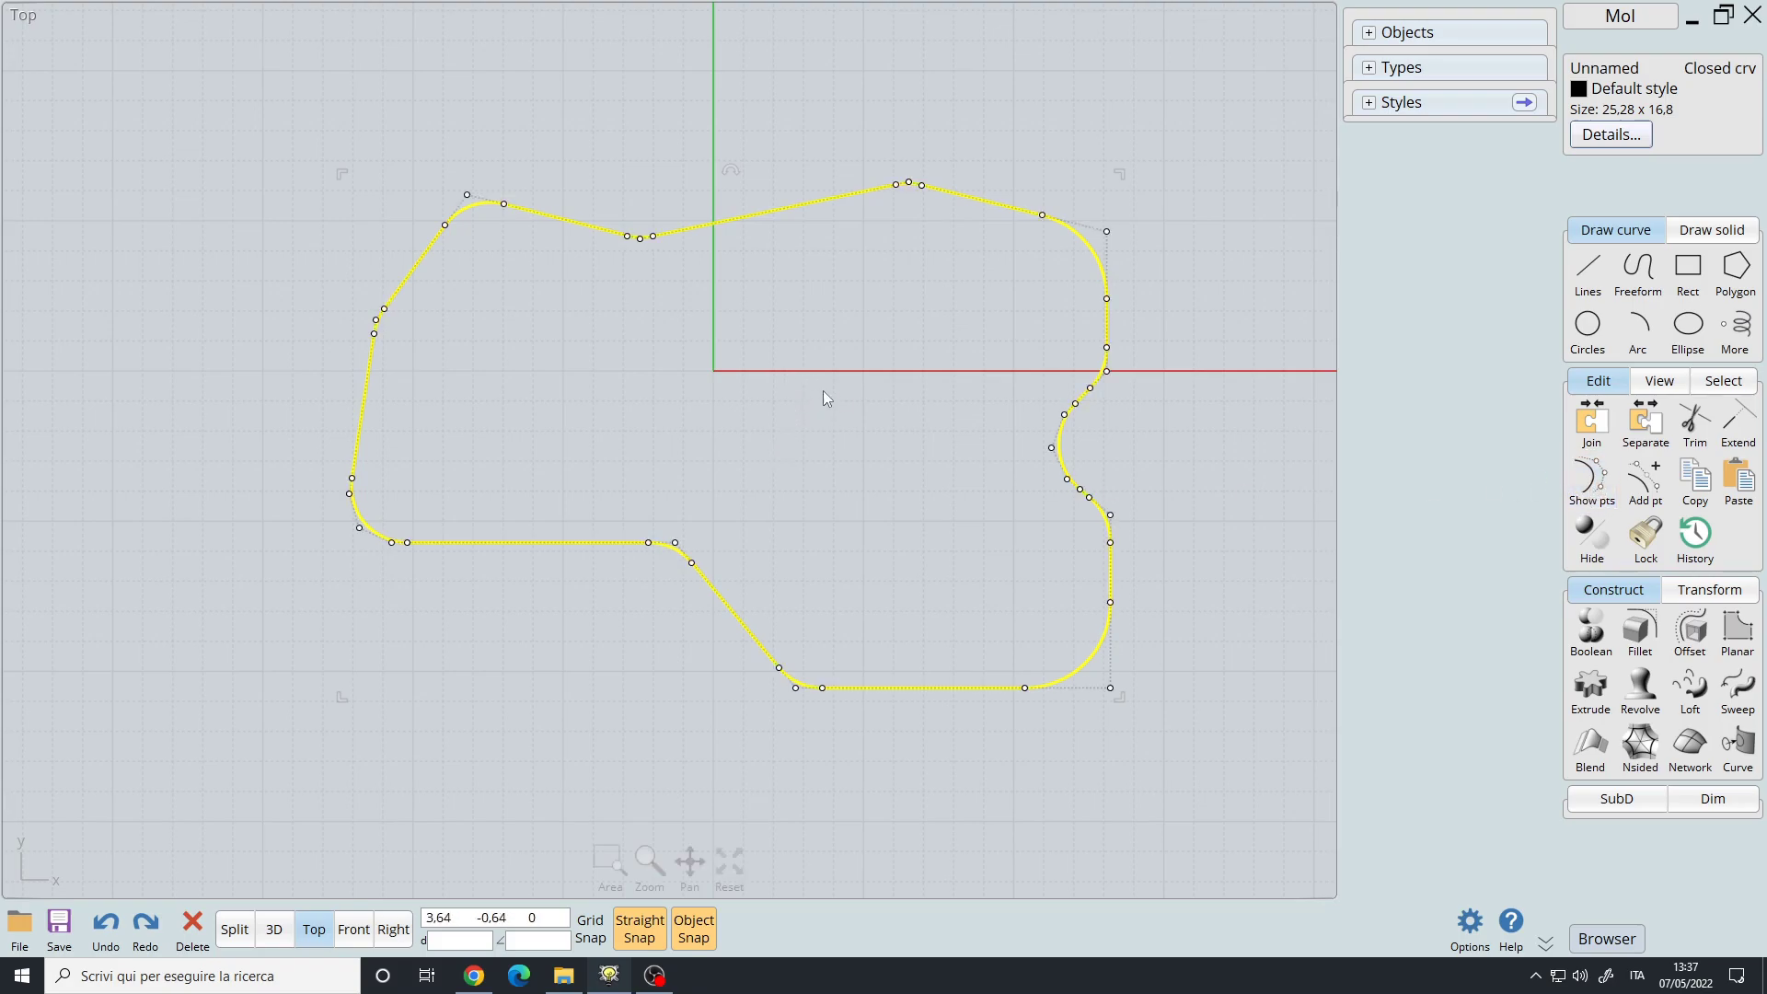
- Run the rebuild command on the selected original curve
key("Tab")
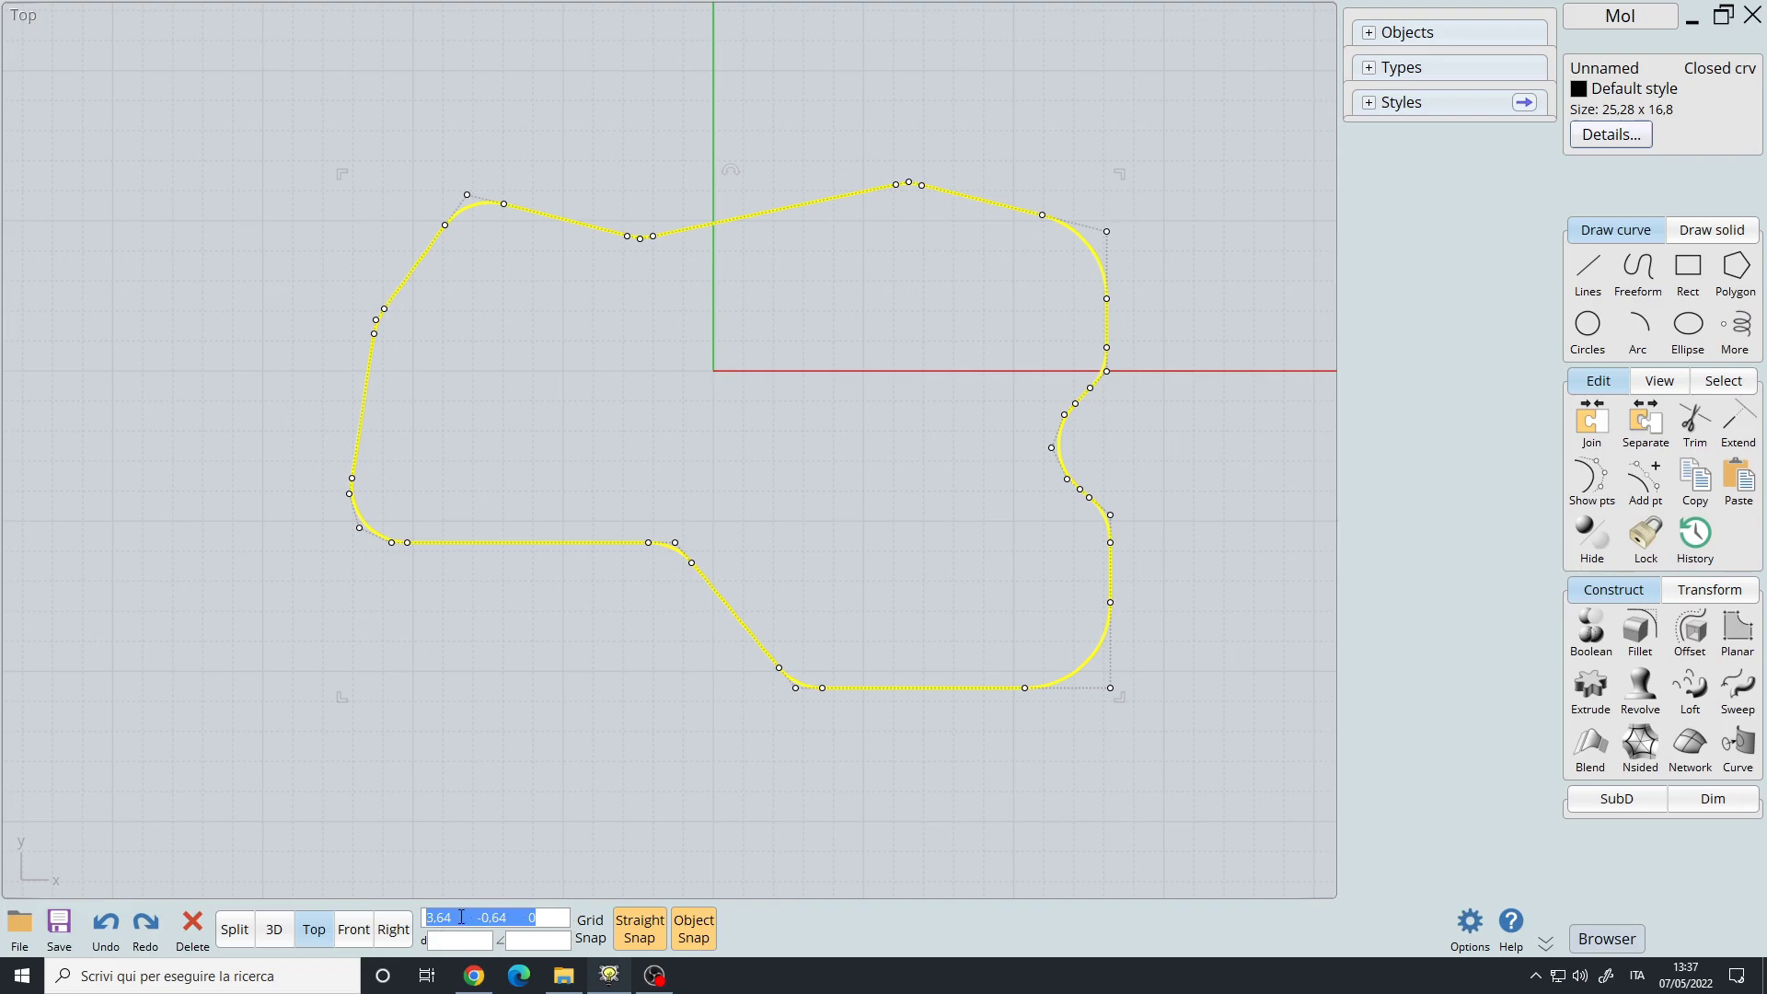
type("rebuild")
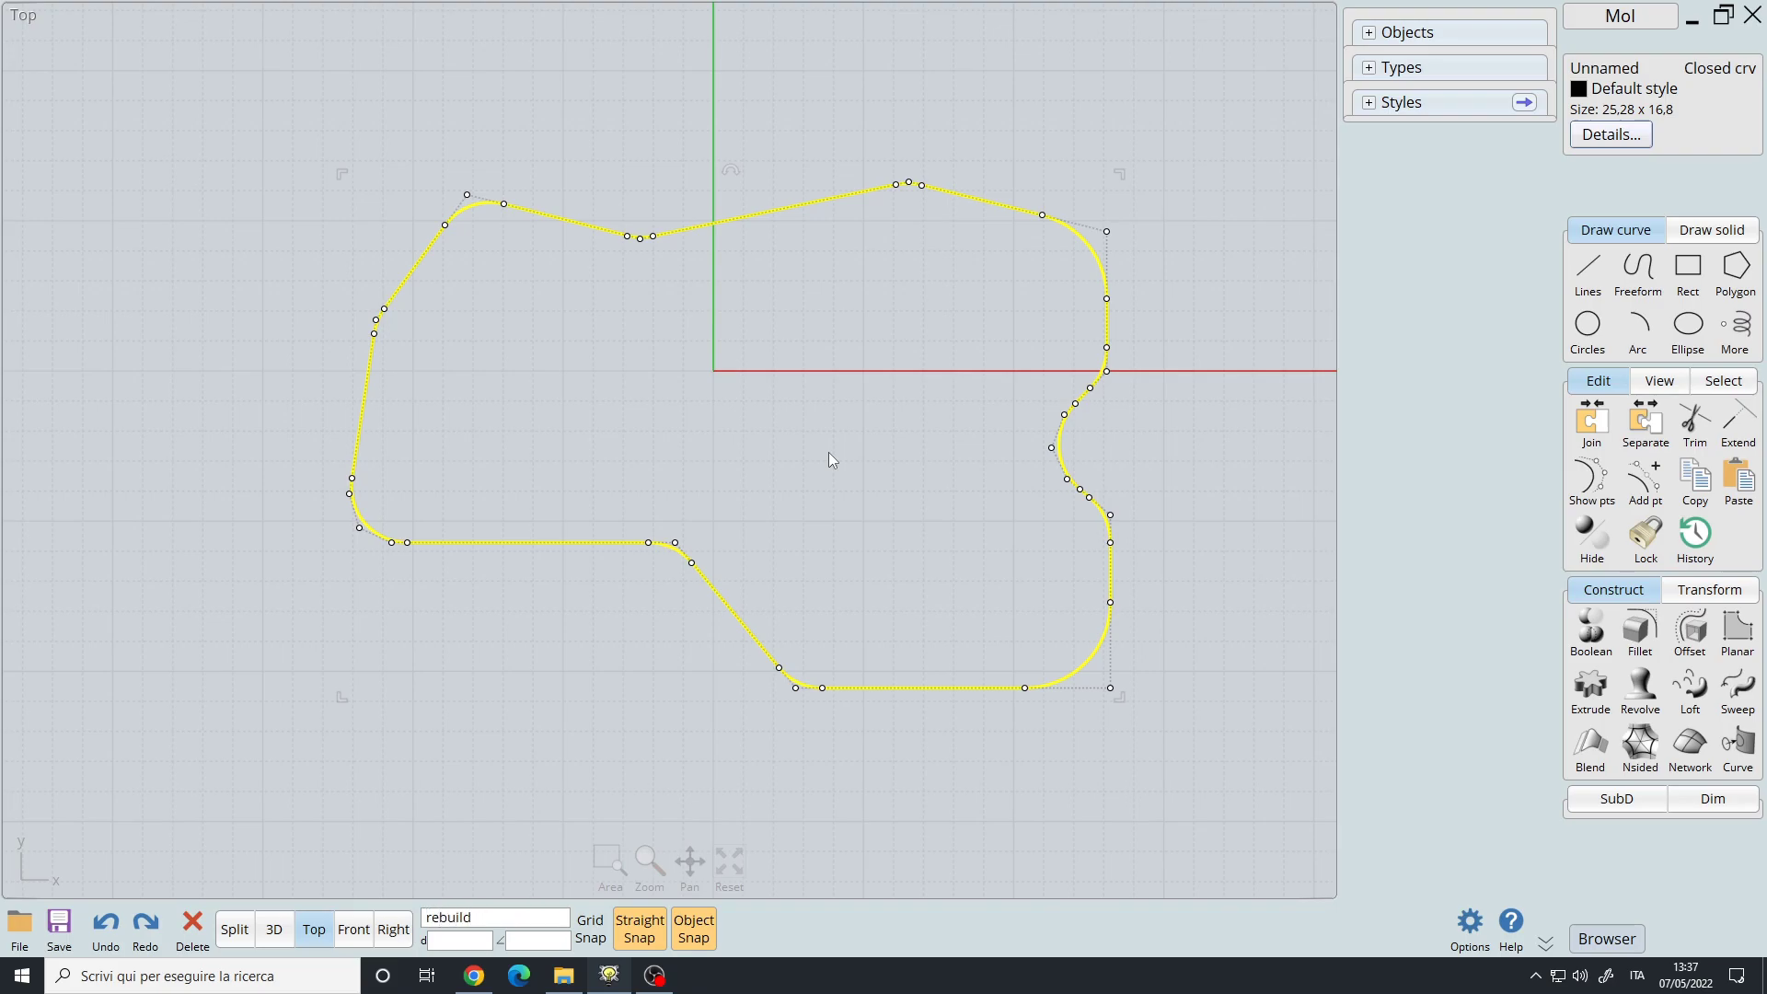
key("Return")
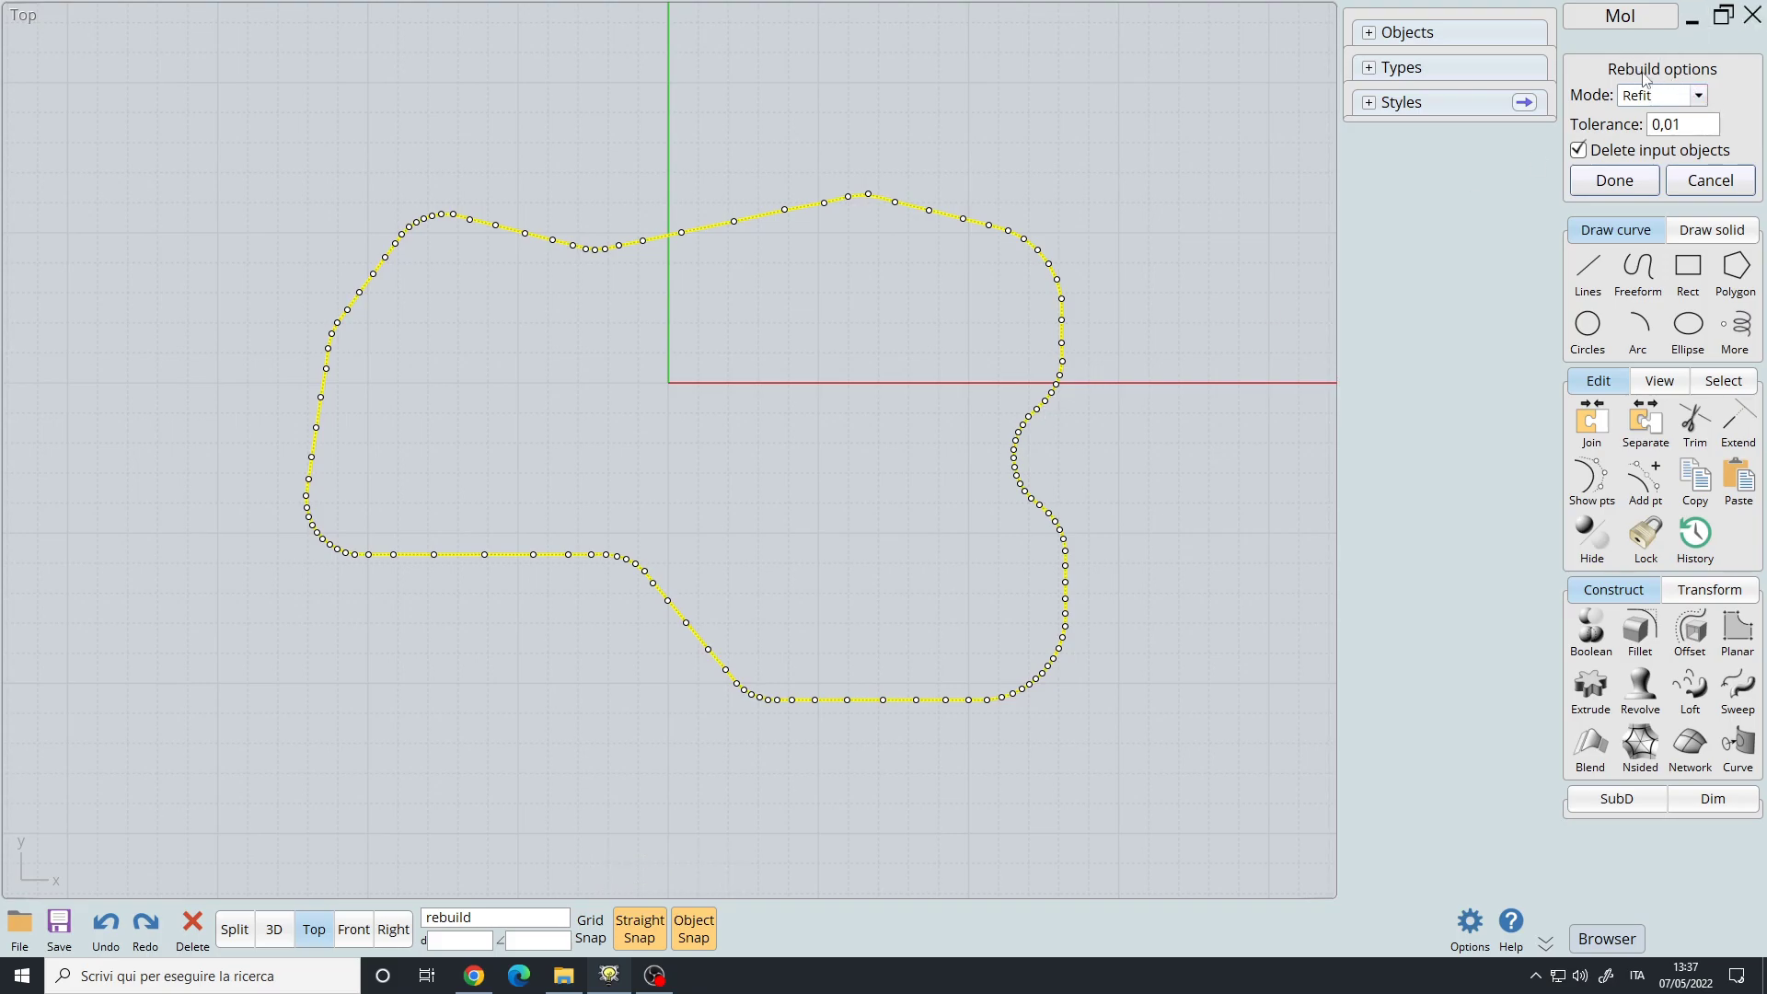
- Try the # Points and Endpoints rebuild modes on the curve and return to Refit mode
left_click(1675, 100)
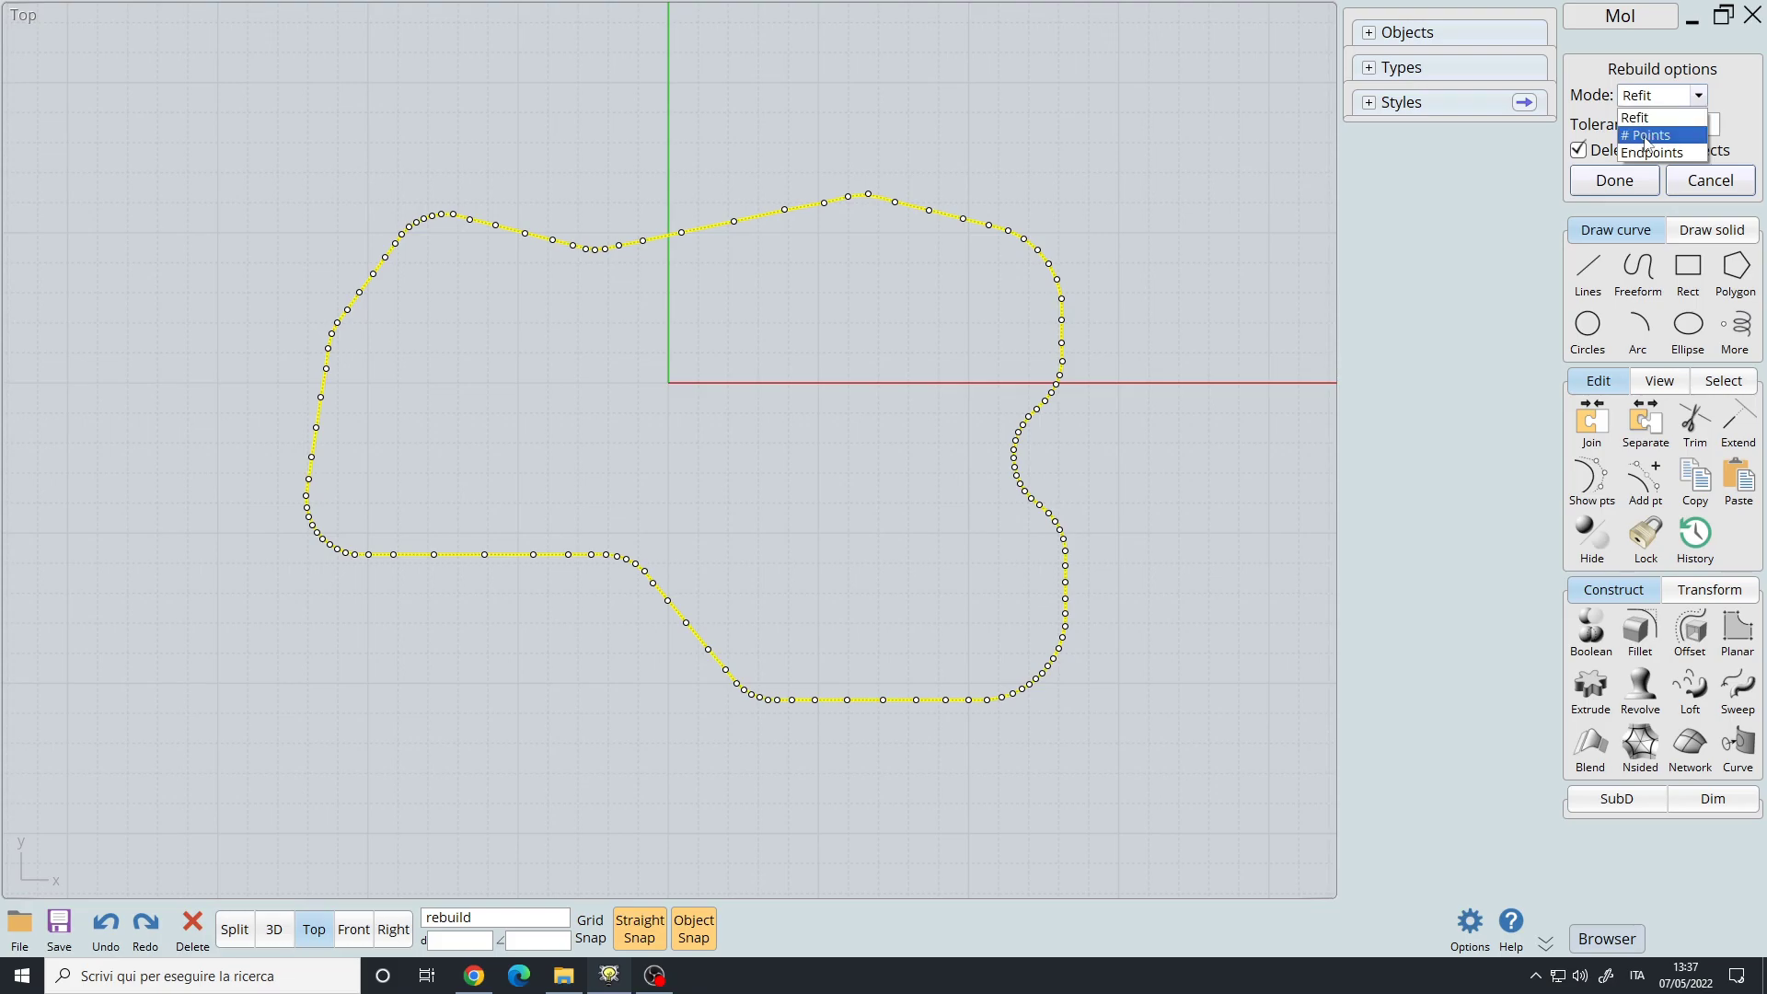
left_click(1647, 138)
left_click(1665, 100)
left_click(1667, 151)
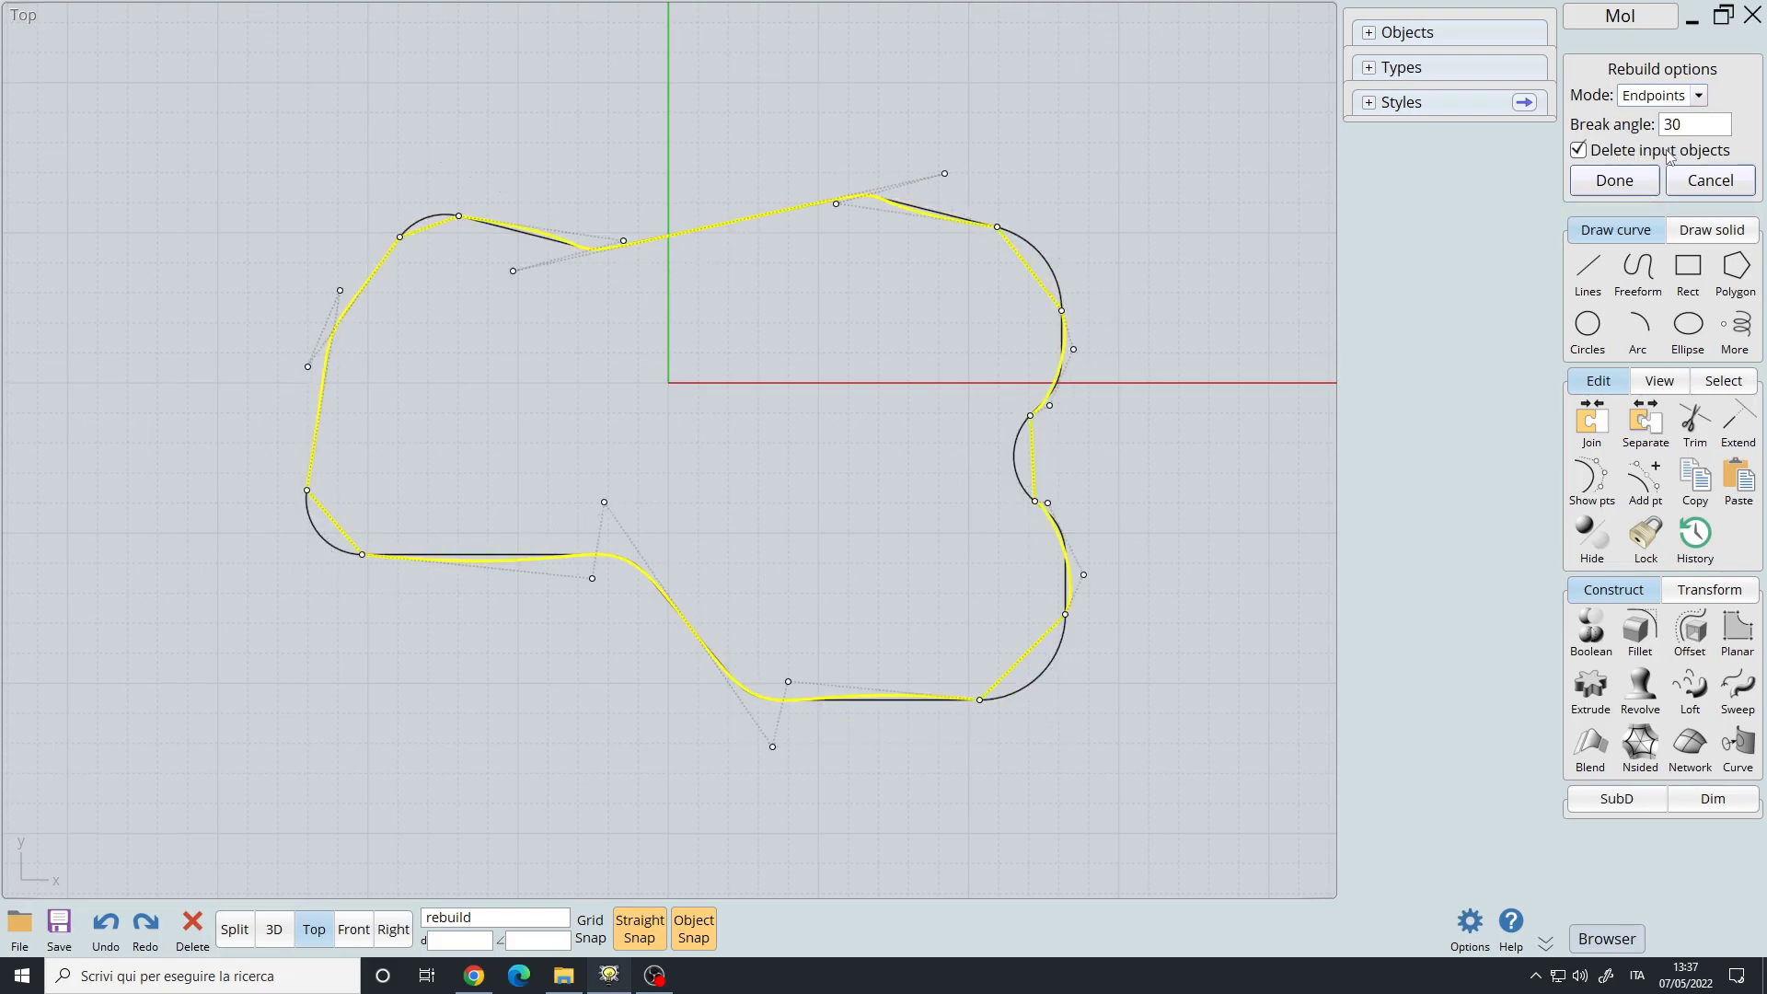
left_click(1660, 97)
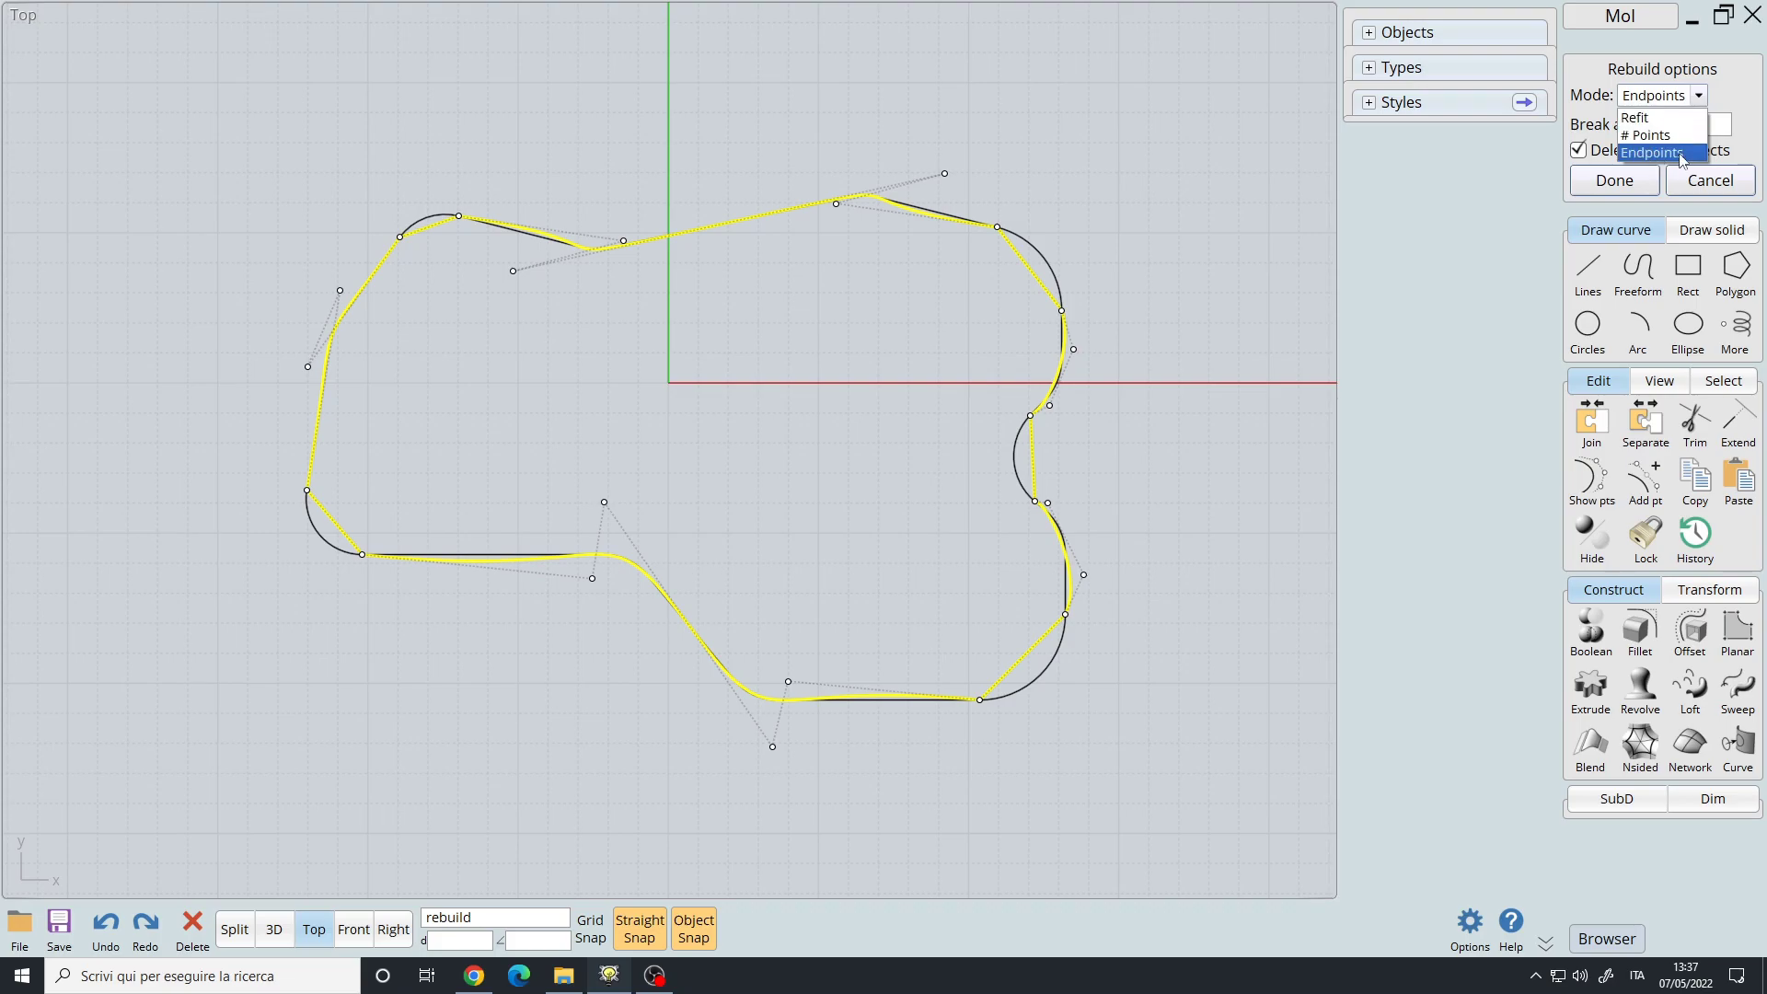
left_click(1668, 117)
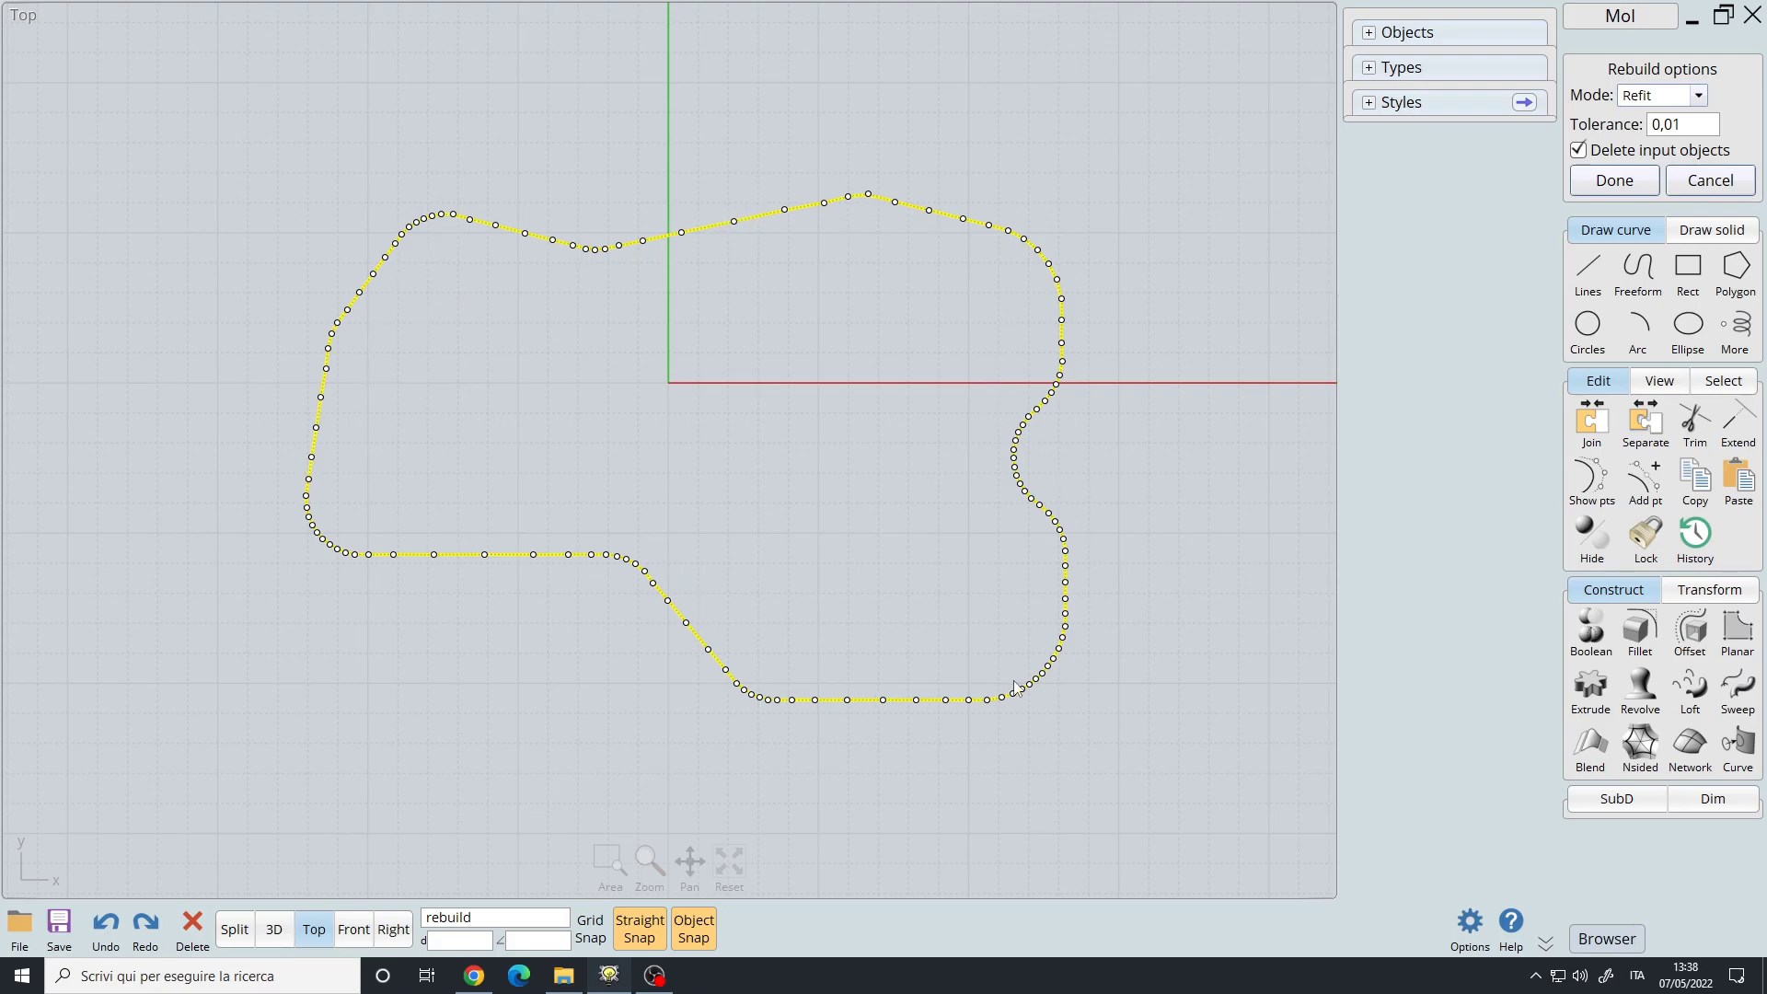
- Try Refit tolerances of 0,03 and 0,08 on the curve and set the tolerance back to 0,01
left_click(1696, 130)
type("0,03")
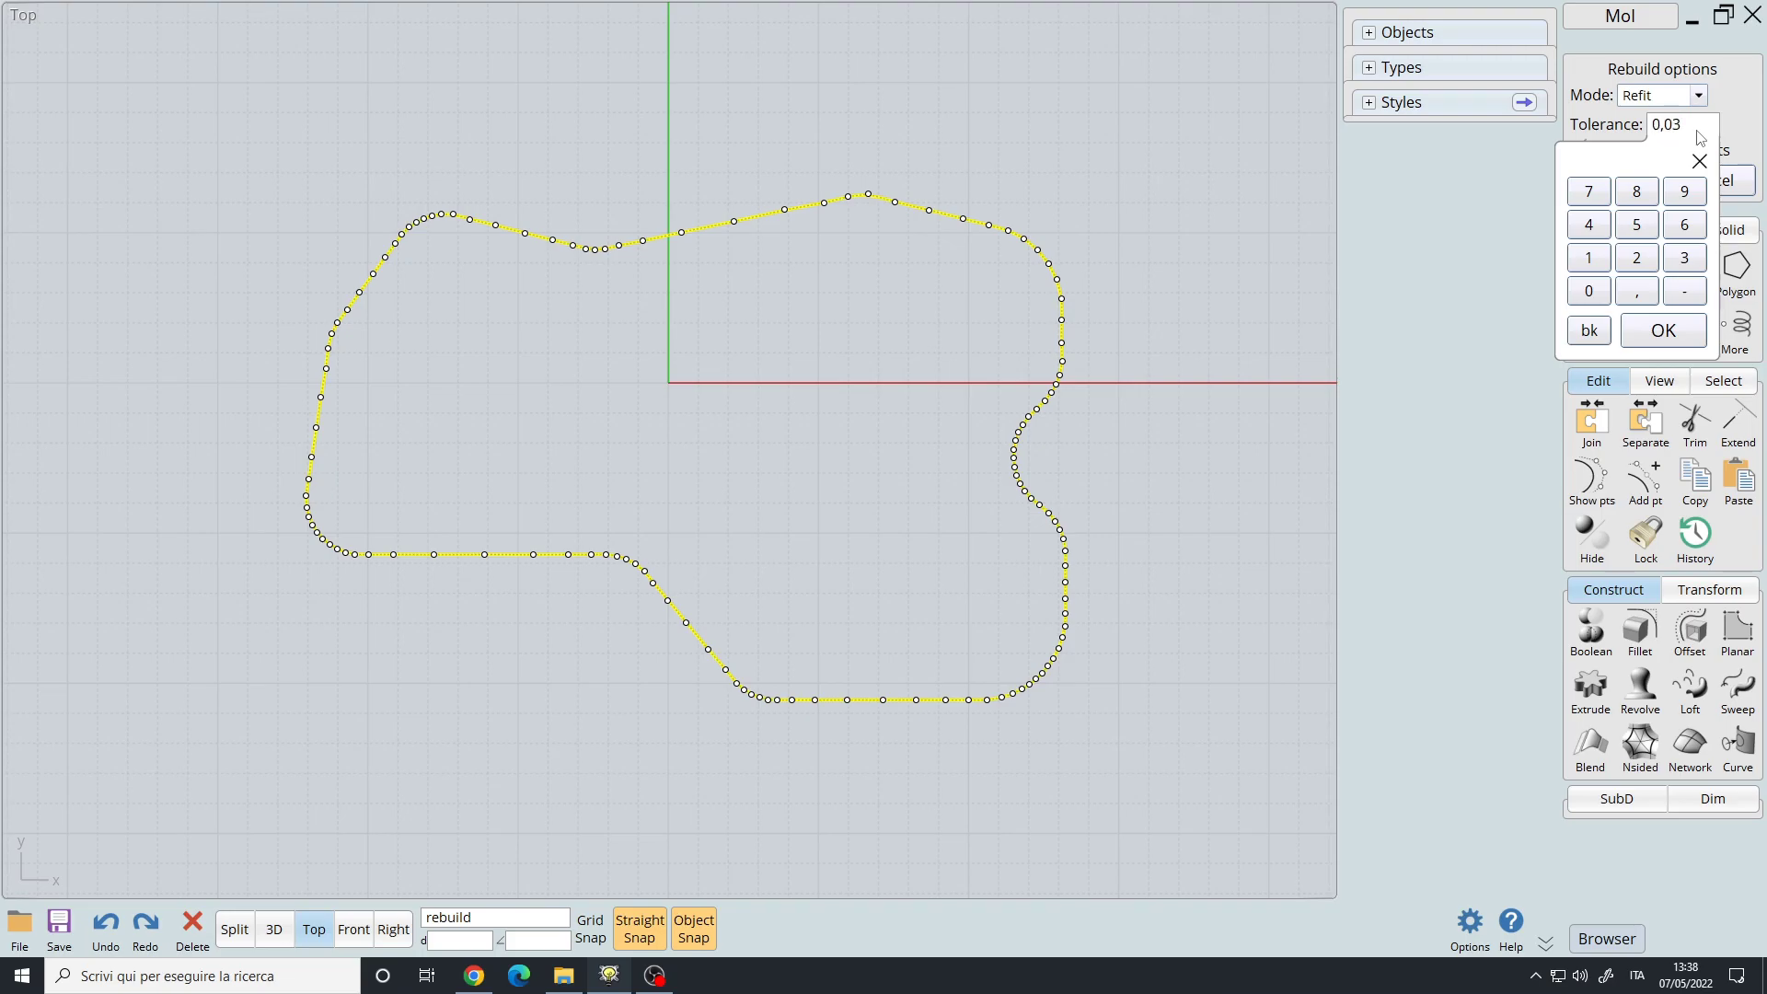
key("Return")
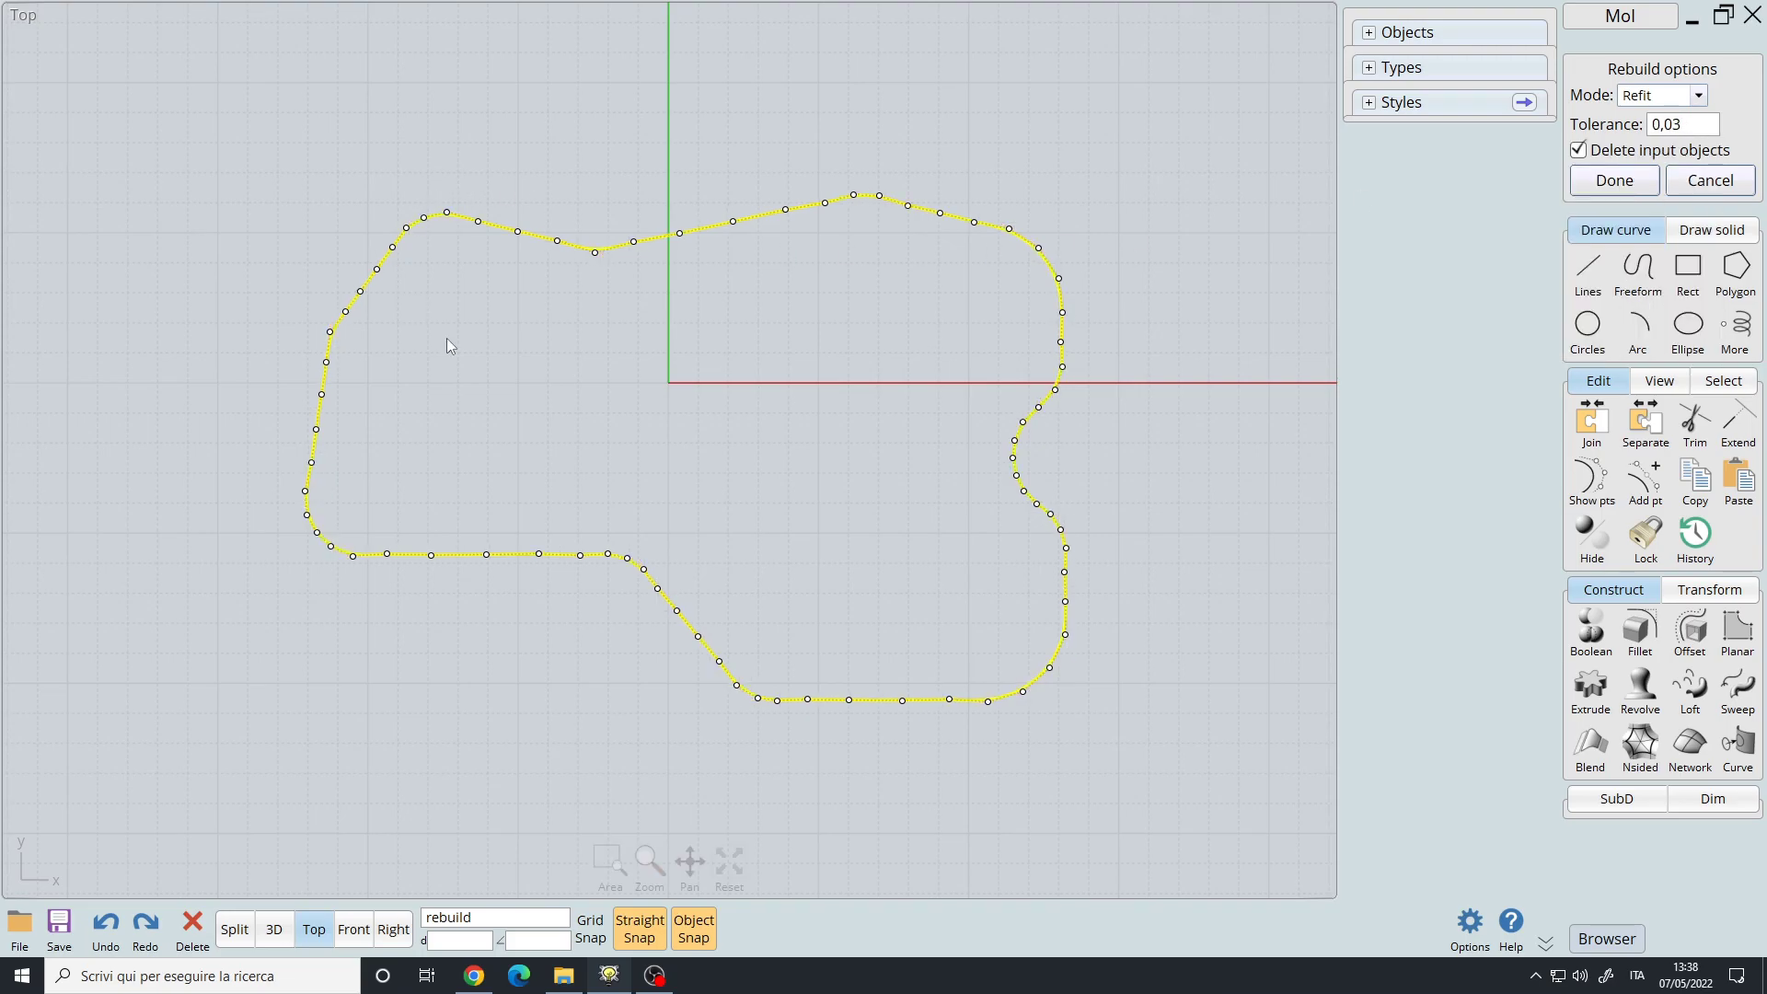
scroll(1702, 123, "up", 5)
left_click(1715, 120)
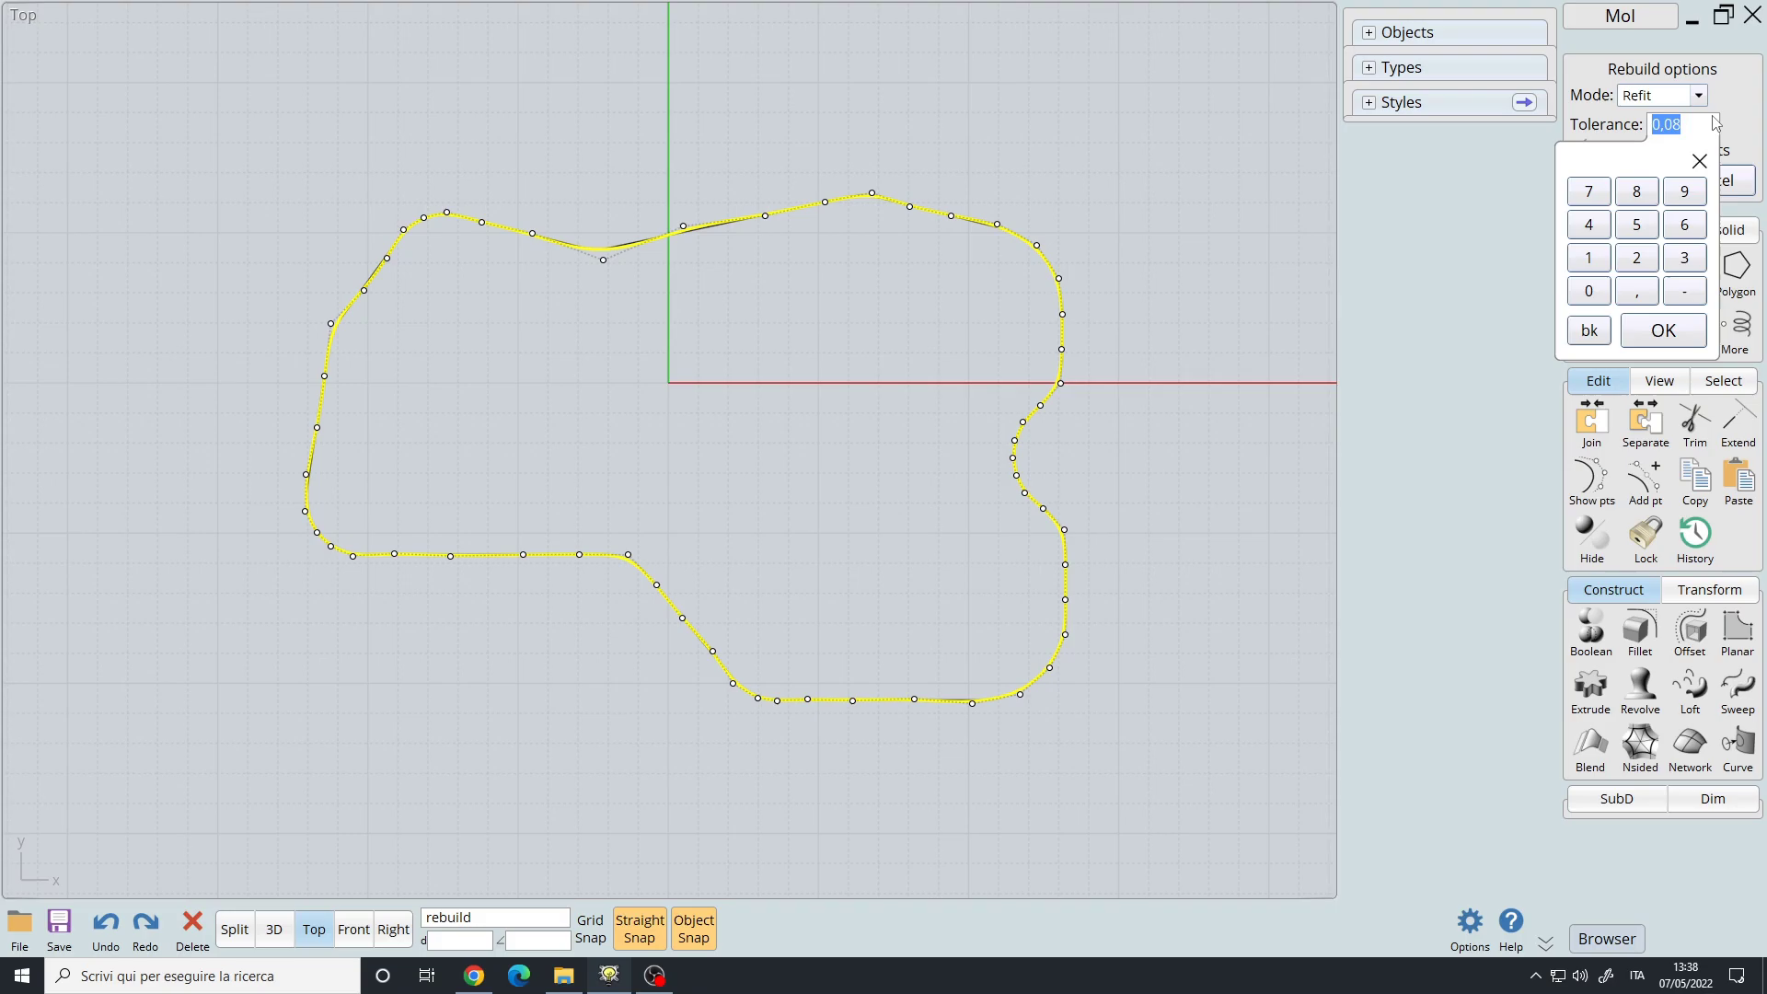
type("0,01")
key("Return")
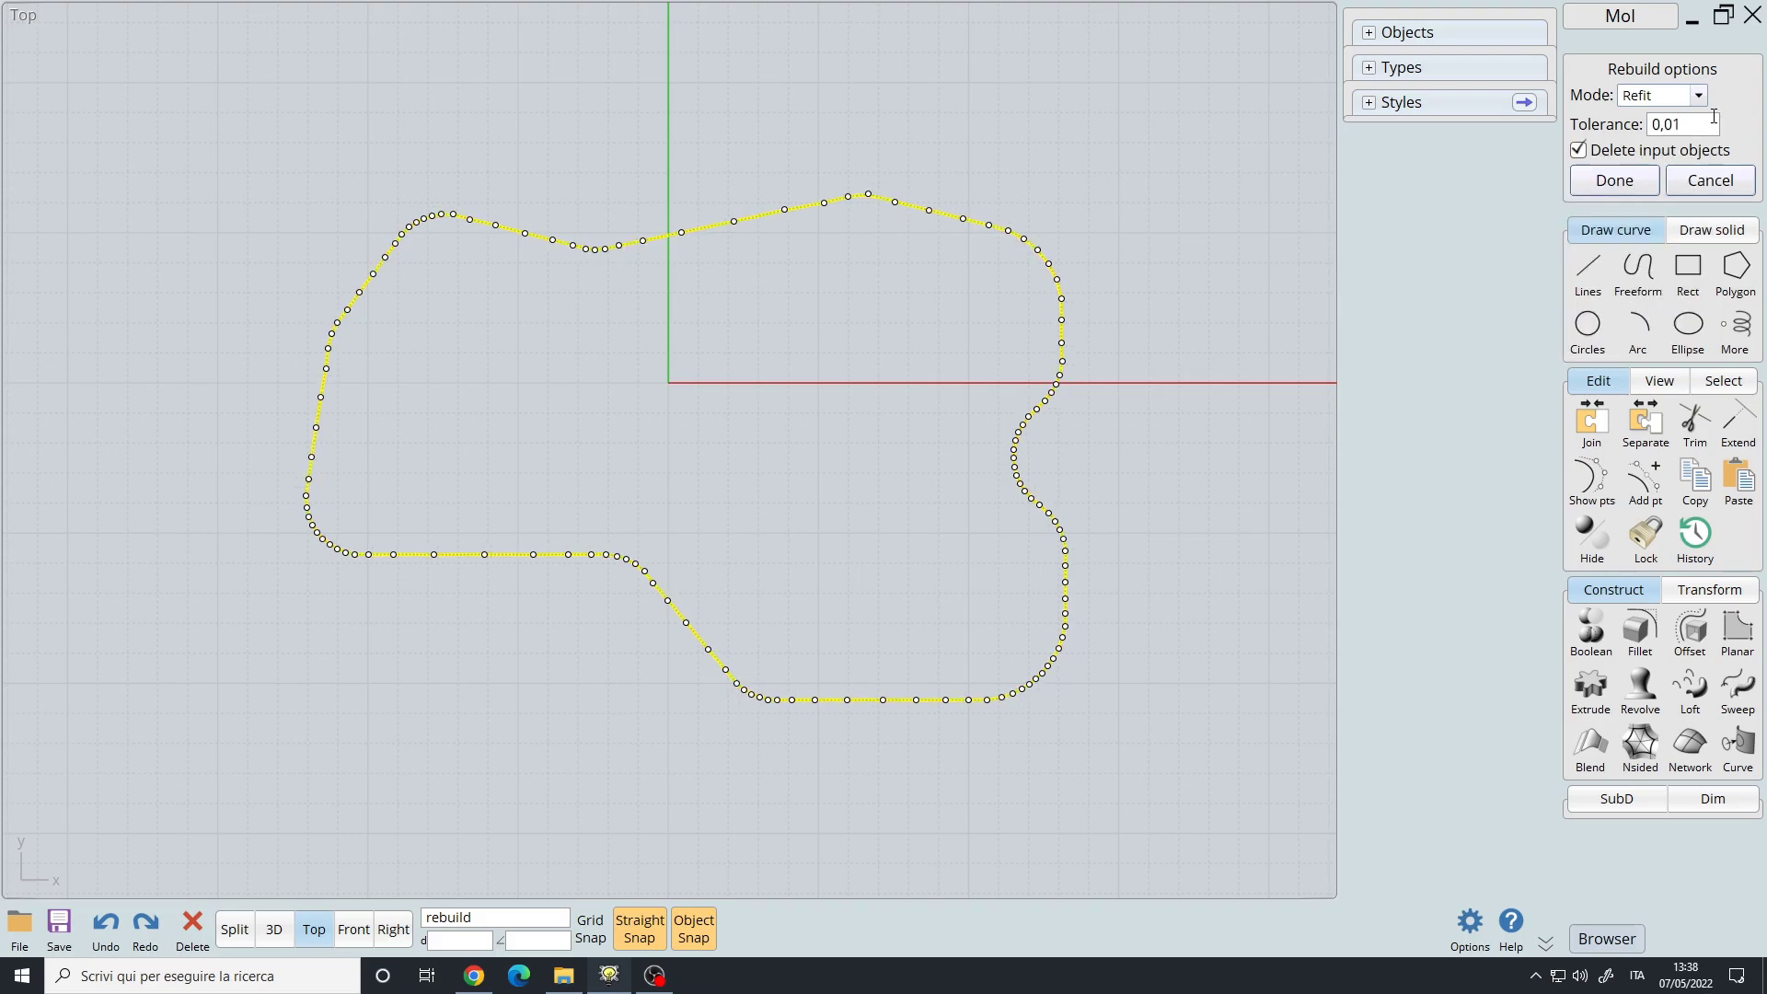
- Try the # Points rebuild mode on the curve with a point count of 40 and return the count to 10
left_click(1696, 95)
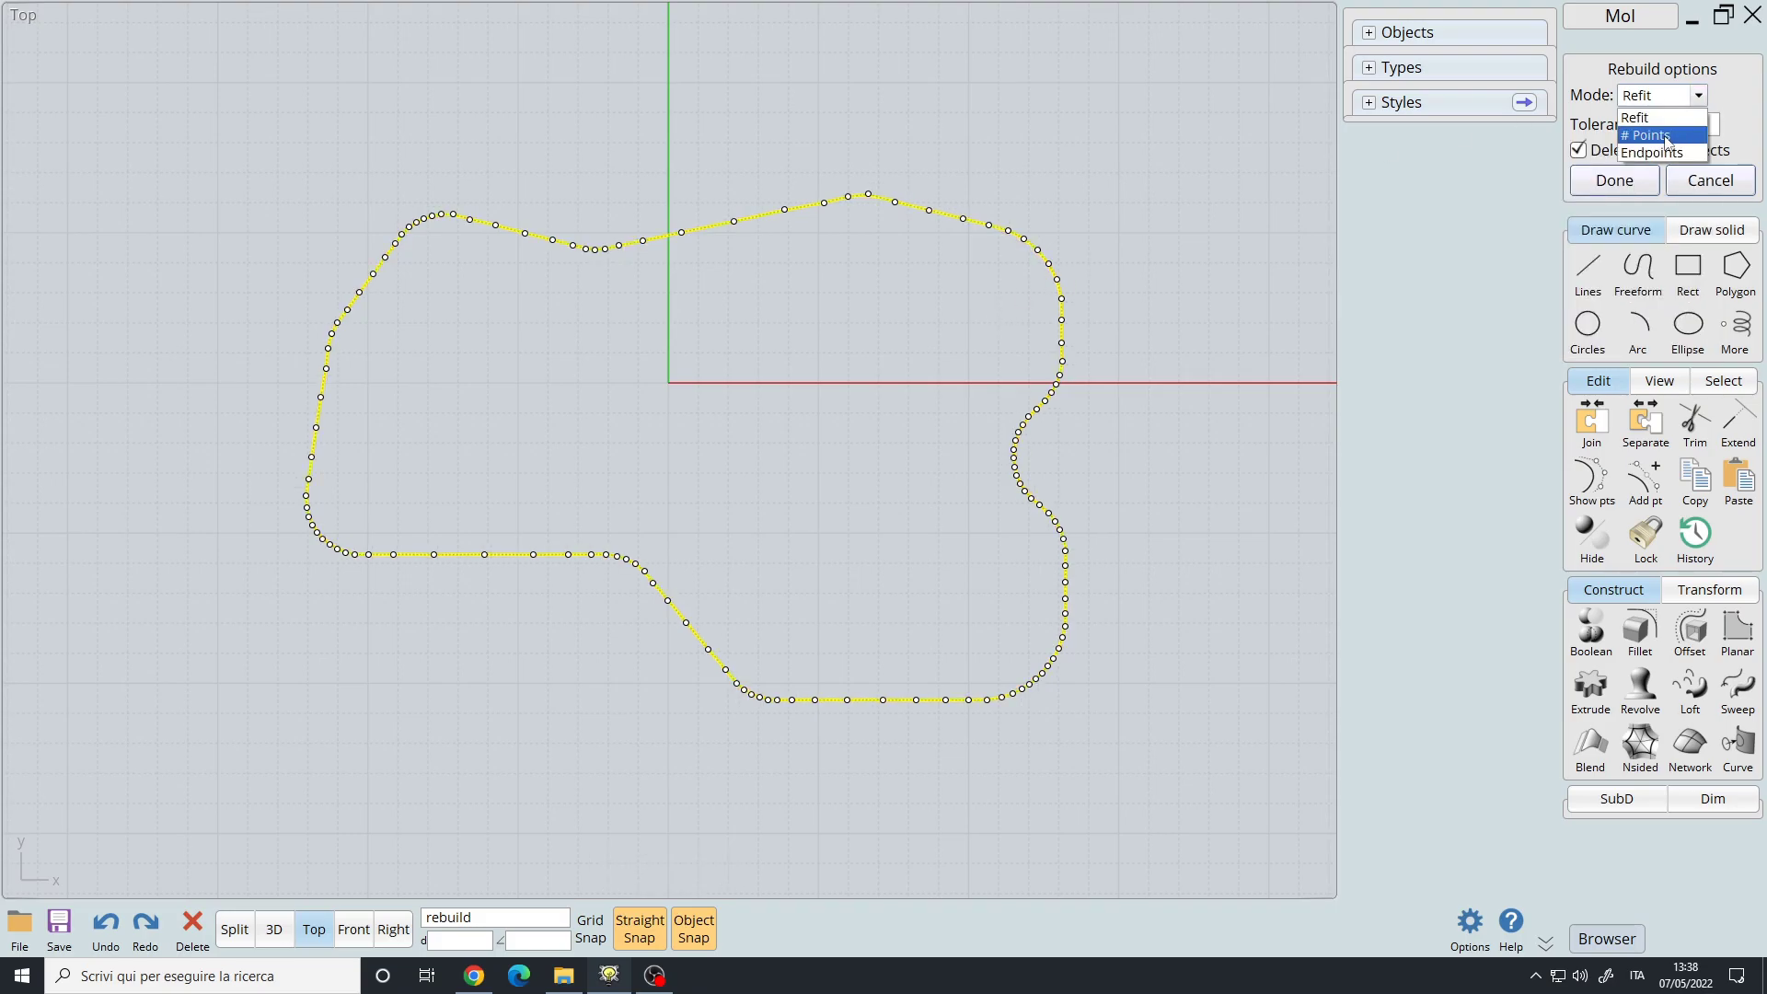
left_click(1652, 135)
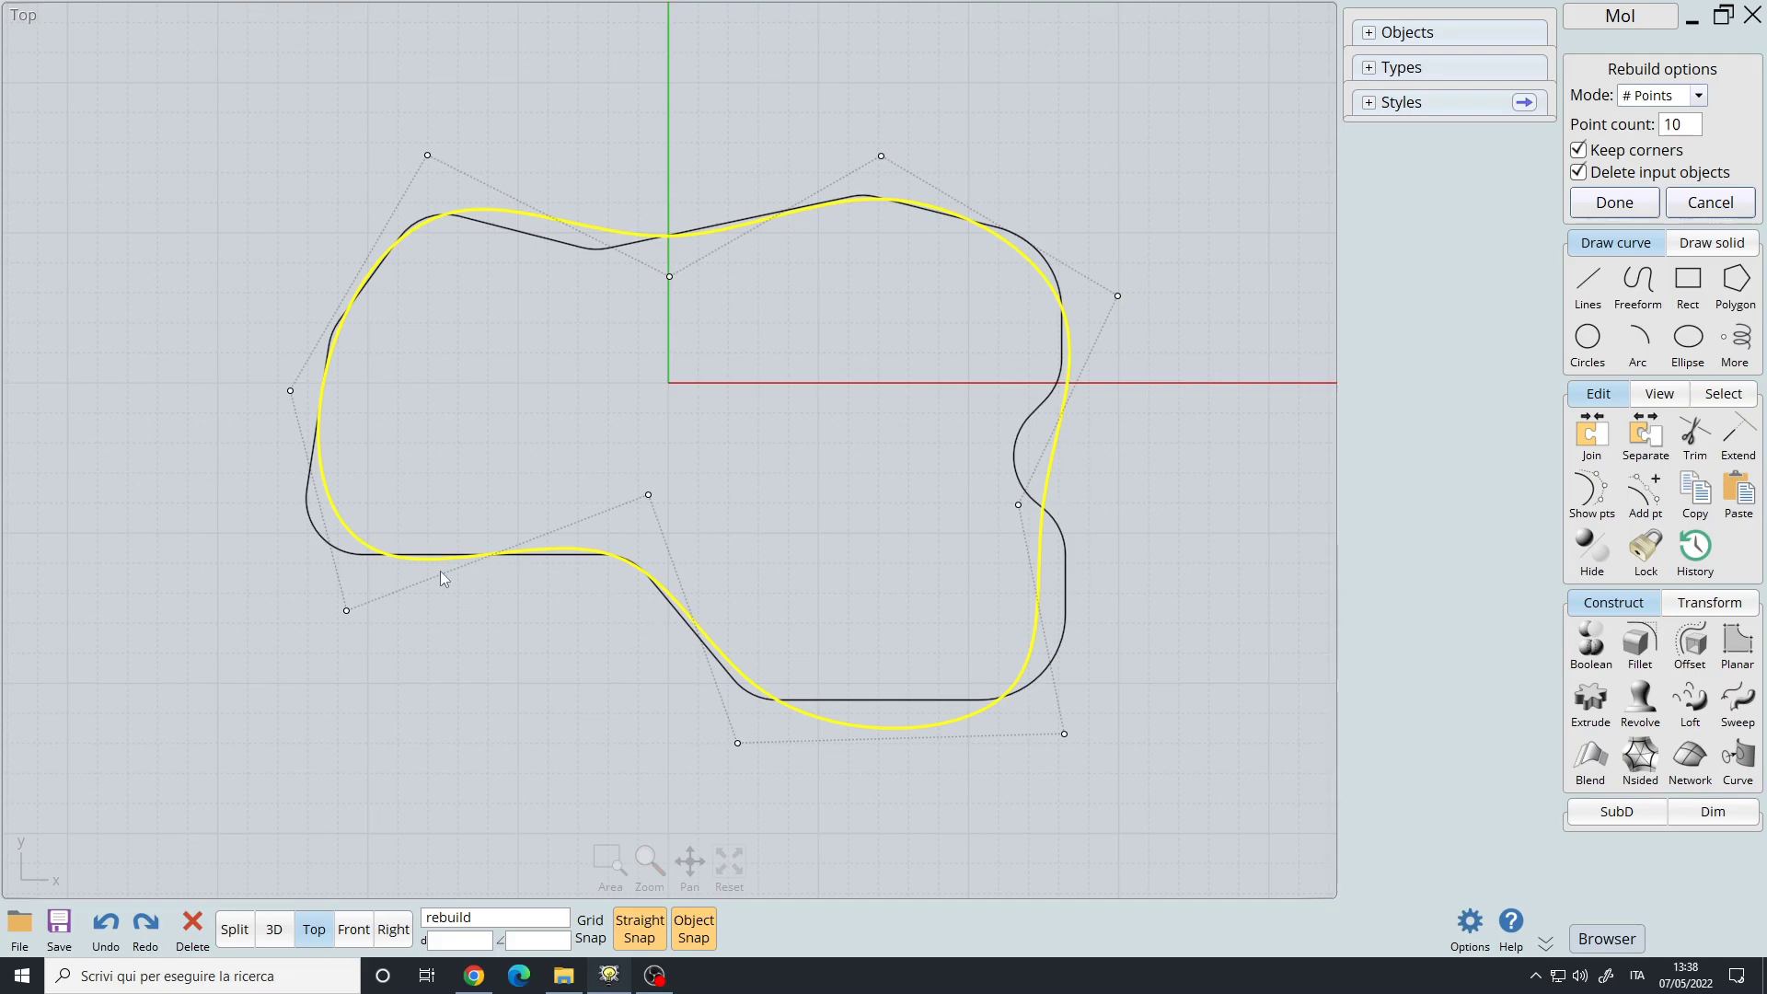
left_click(1696, 129)
type("40")
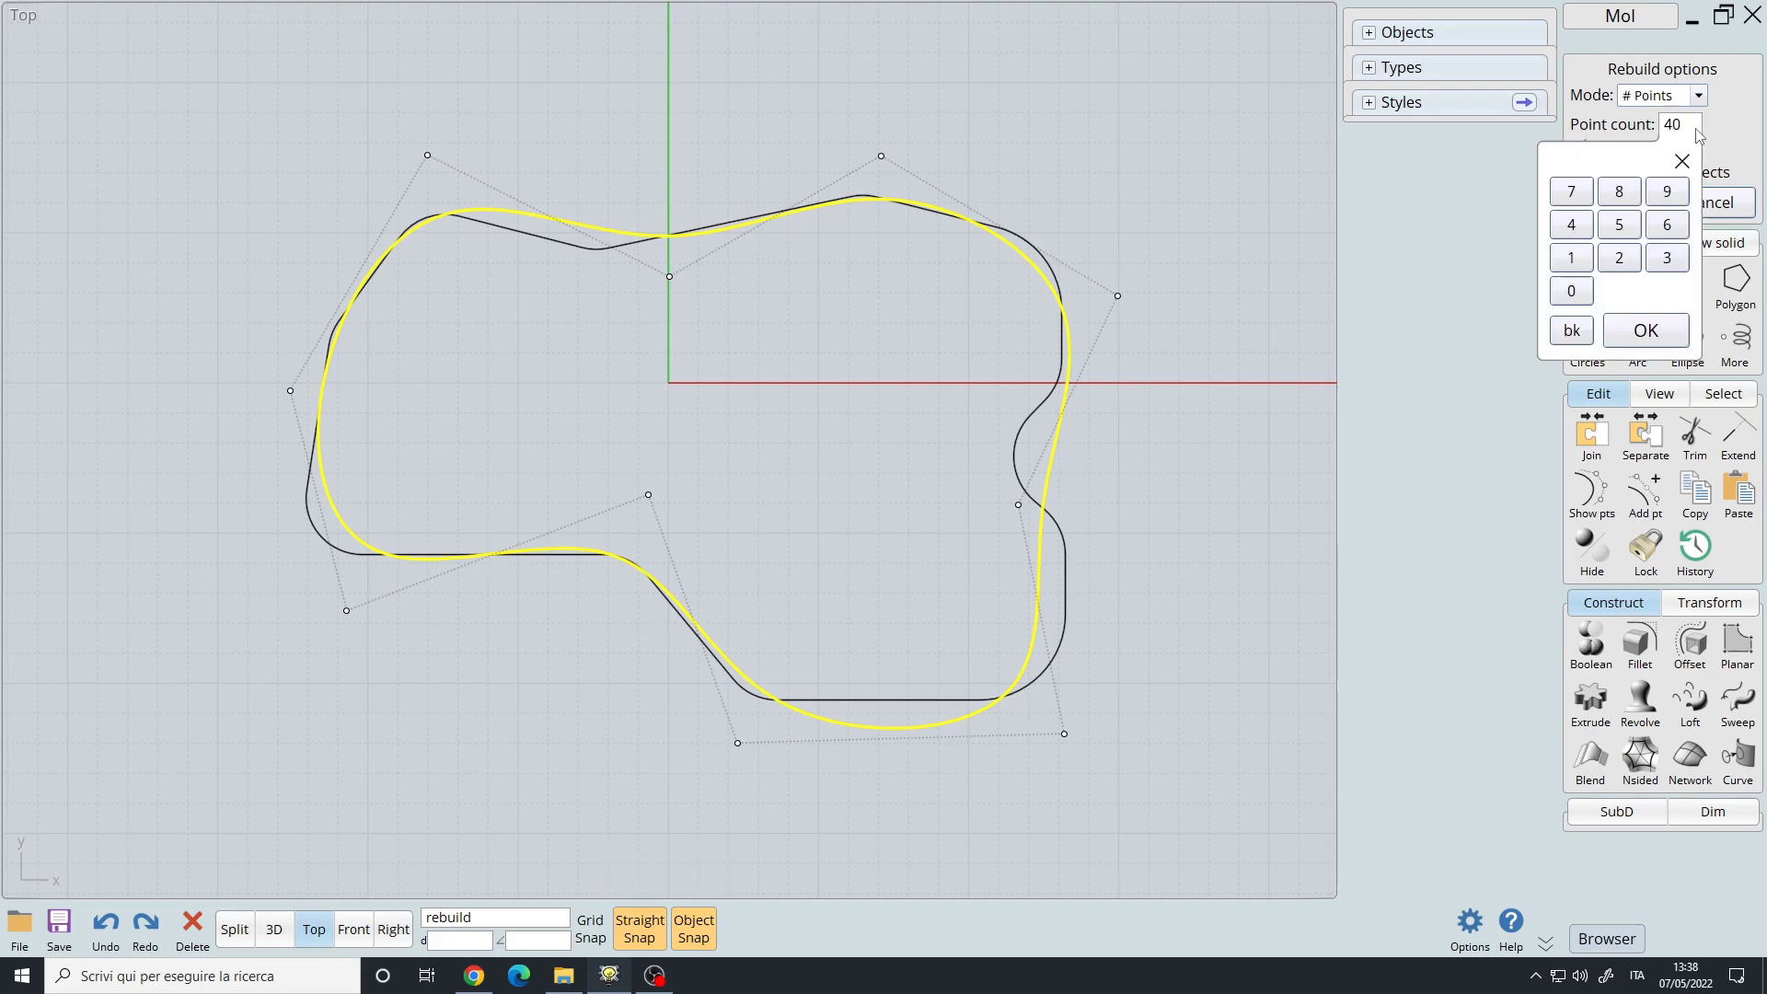
key("Return")
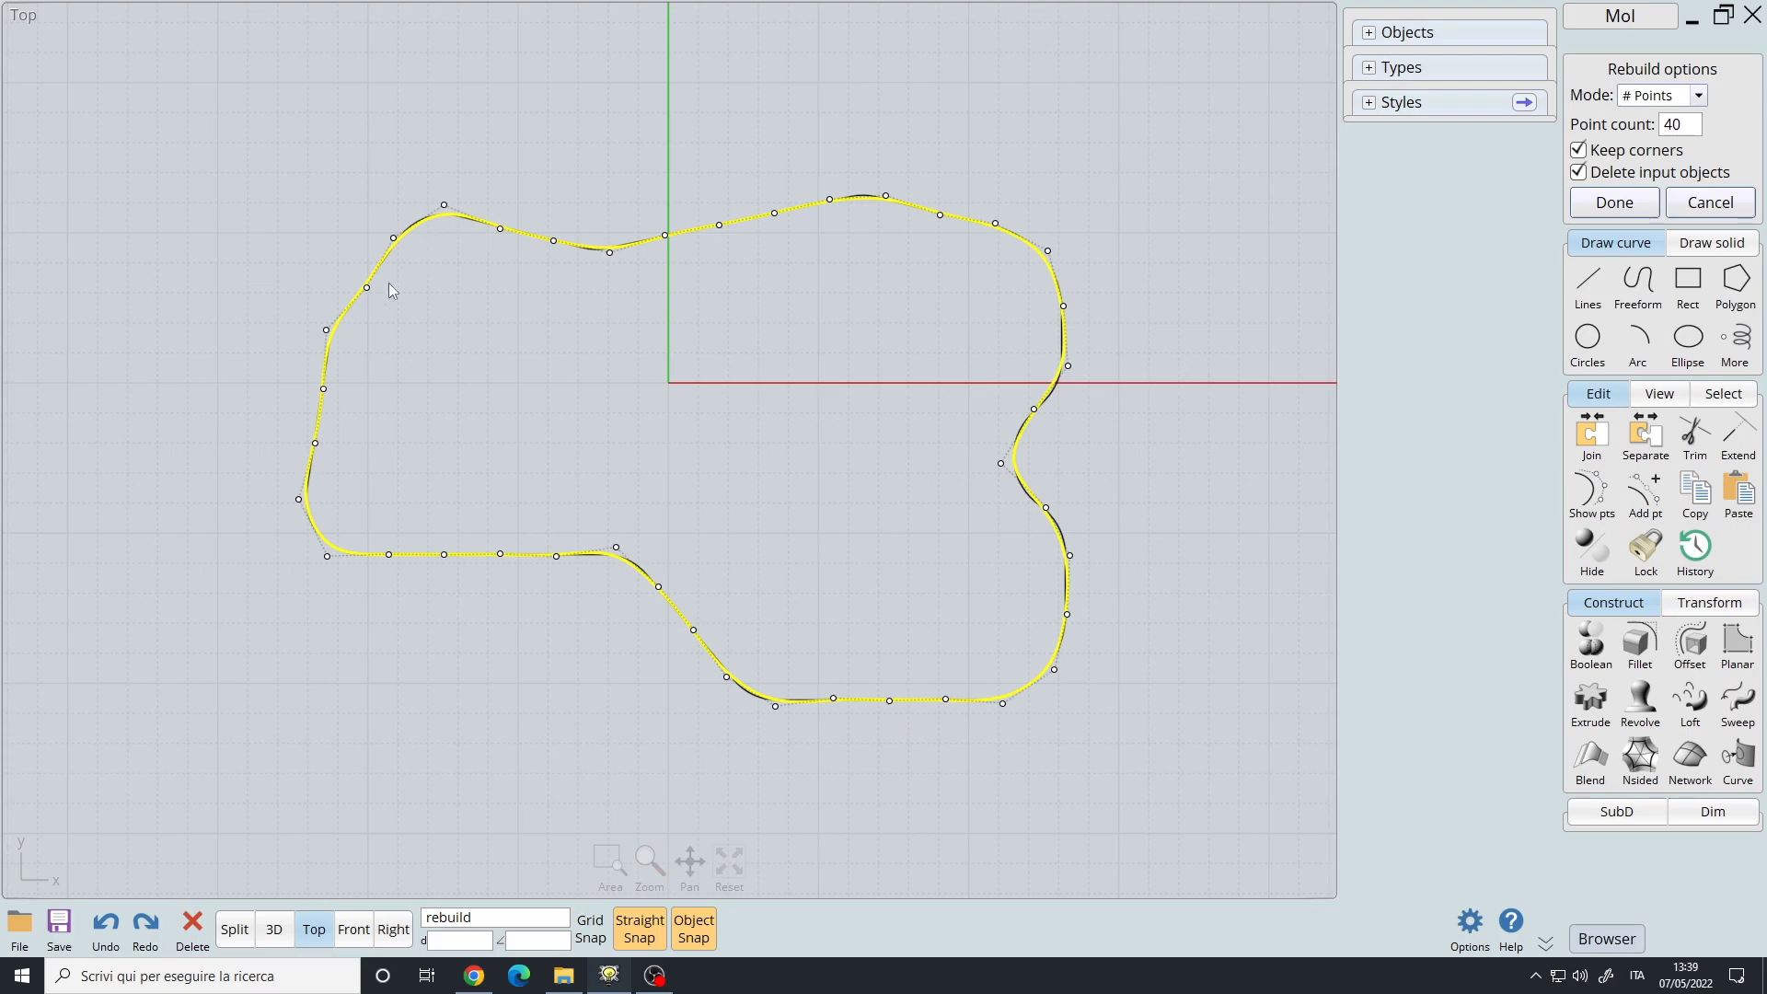
left_click(1683, 124)
type("10")
key("Return")
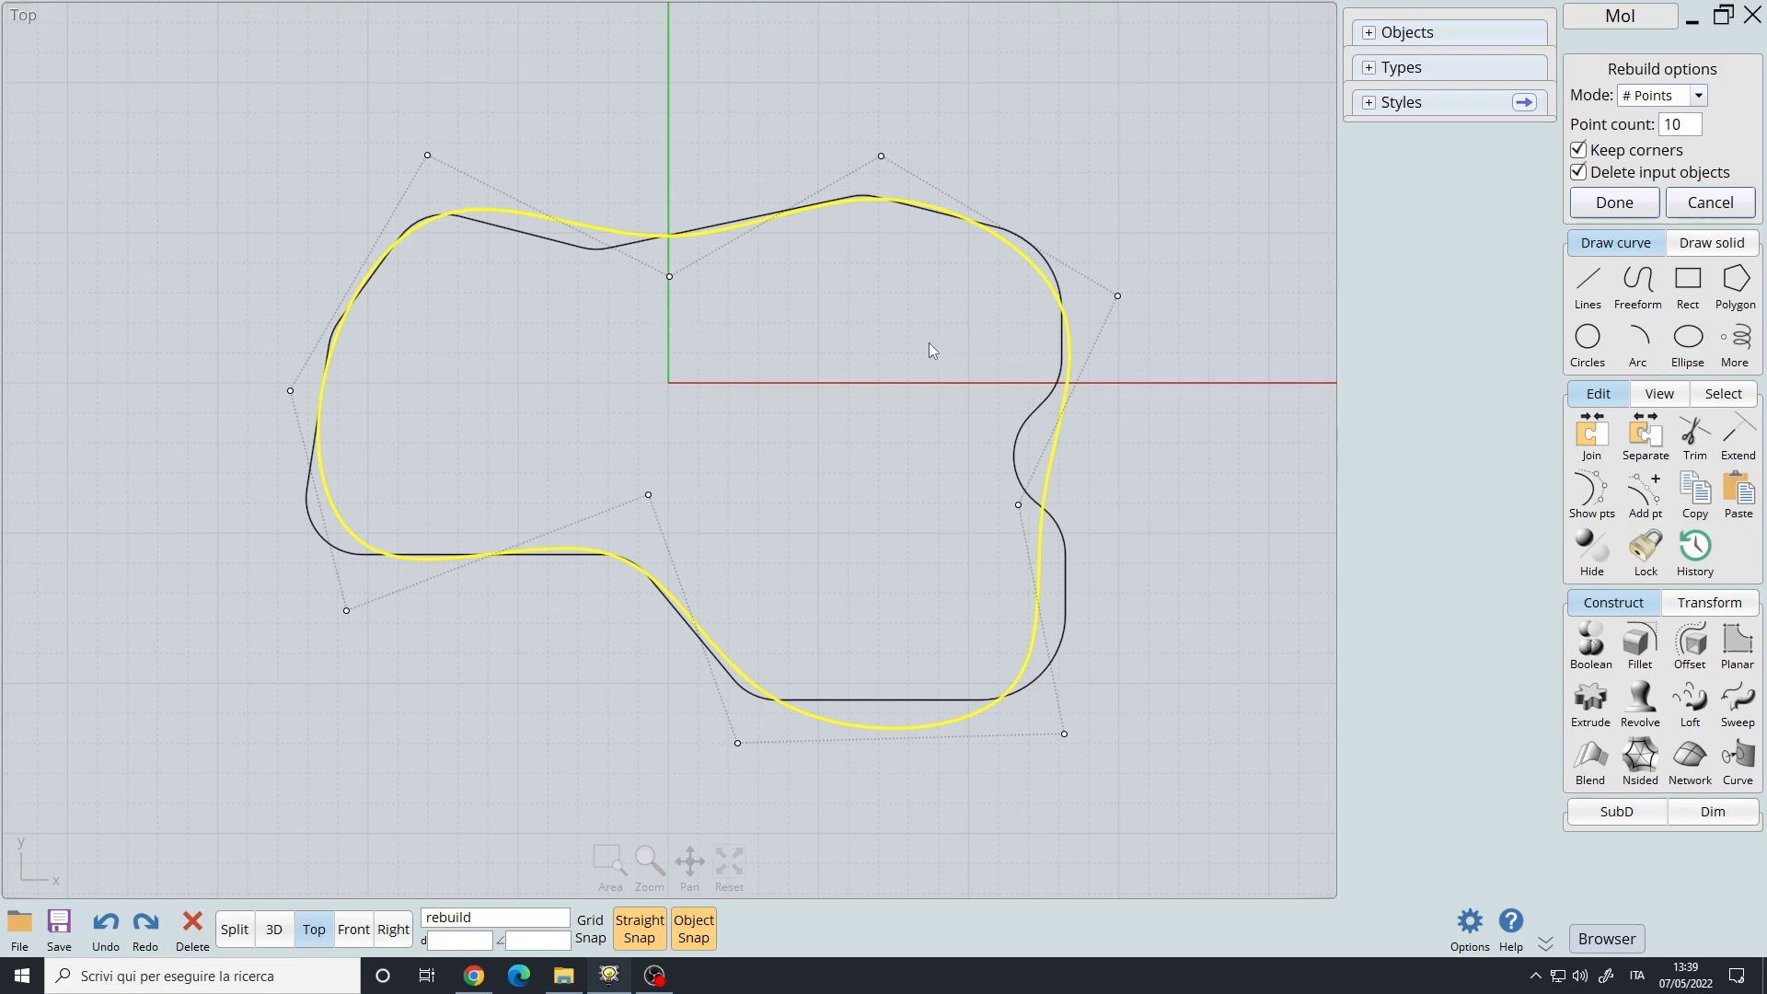
- Try the Endpoints rebuild mode on the curve with a break angle of 90
left_click(1698, 95)
left_click(1677, 162)
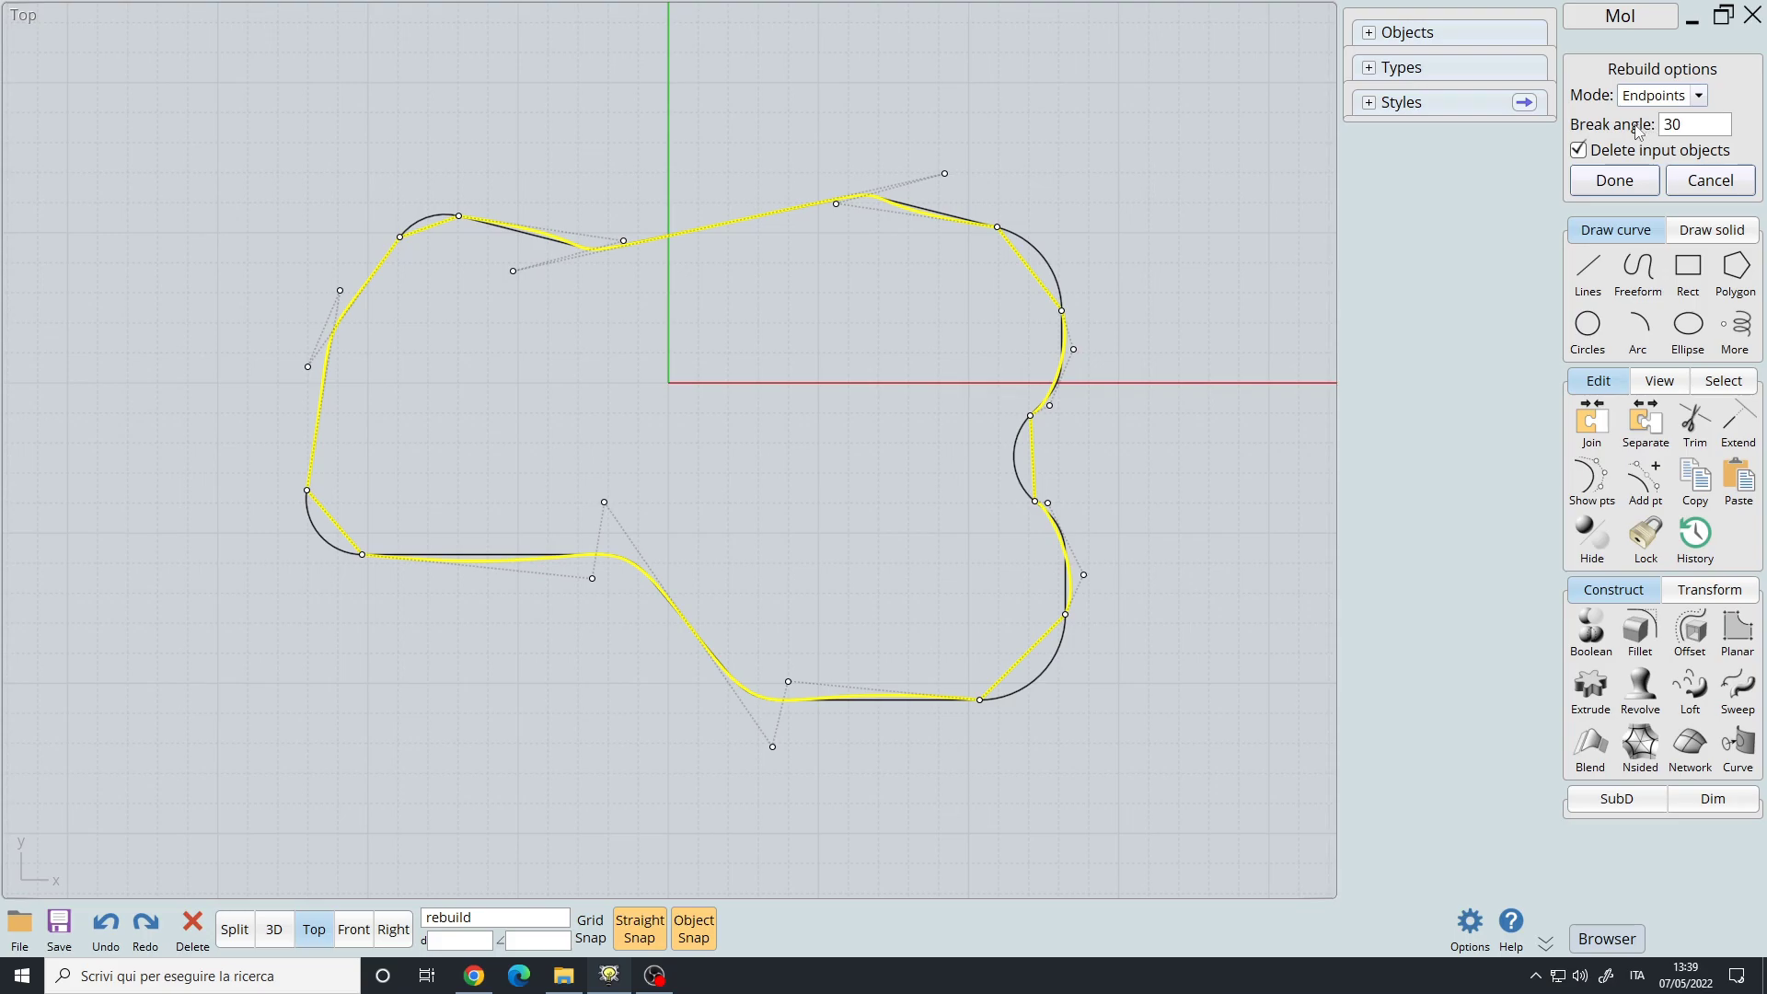
left_click(1704, 123)
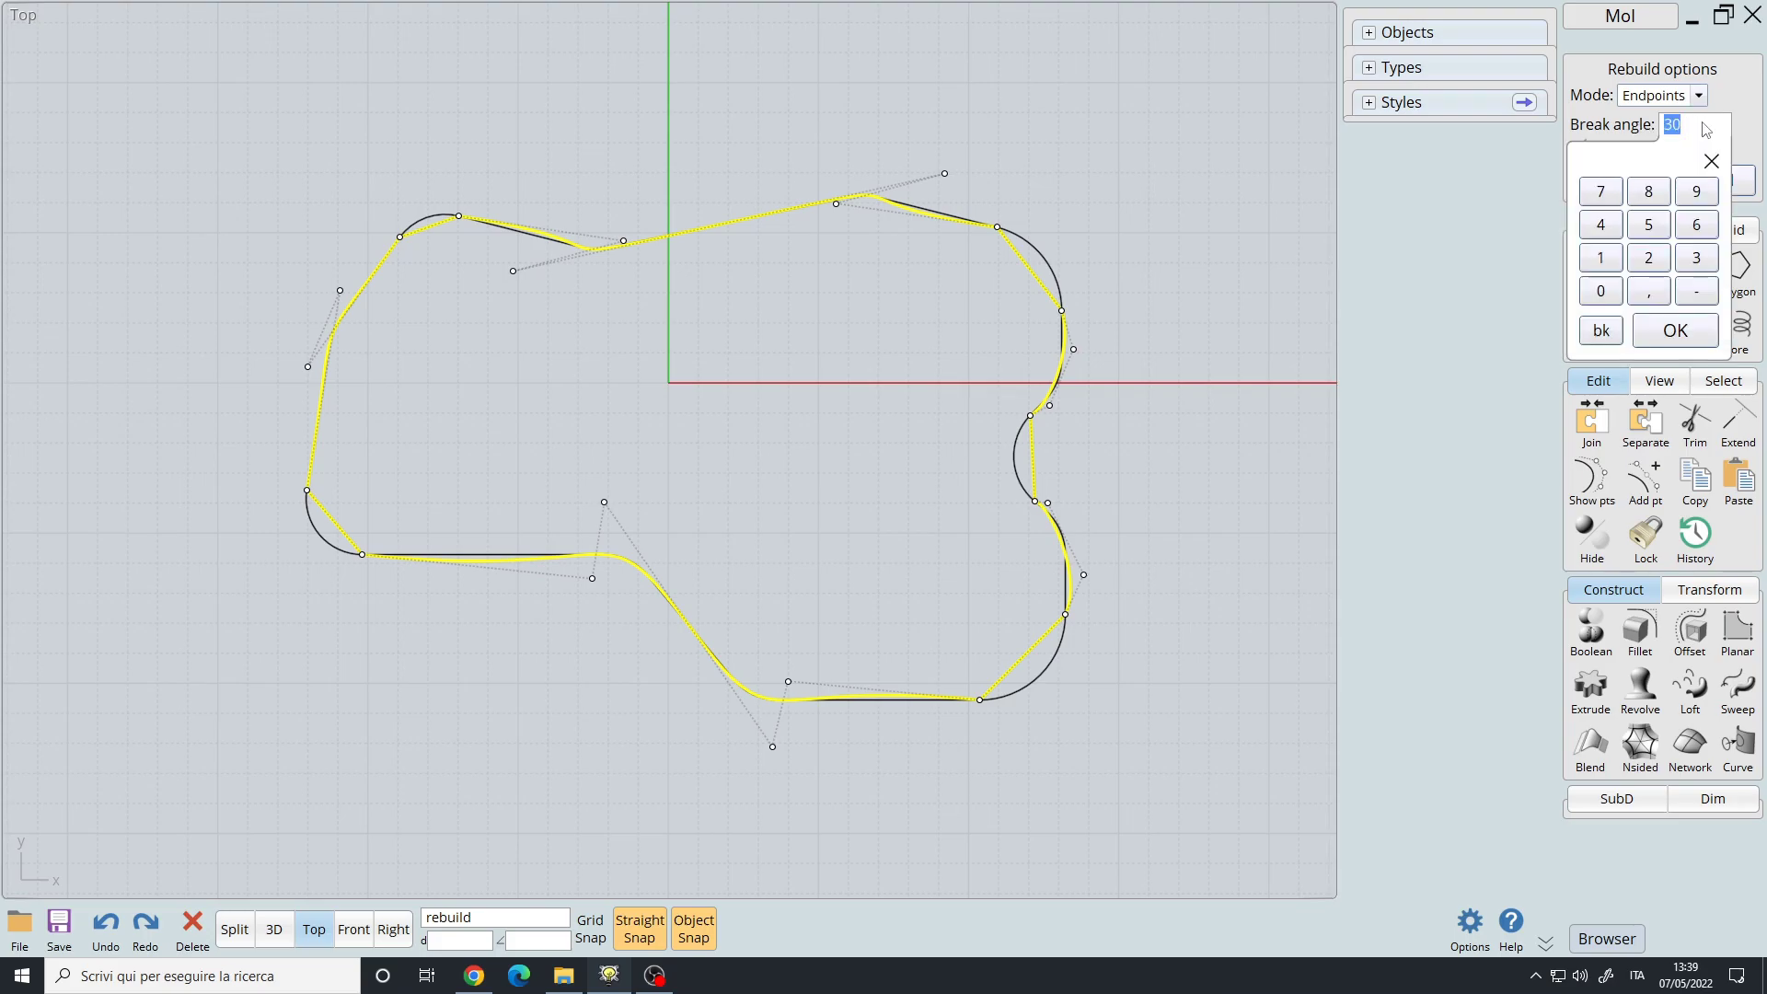
type("90")
key("Return")
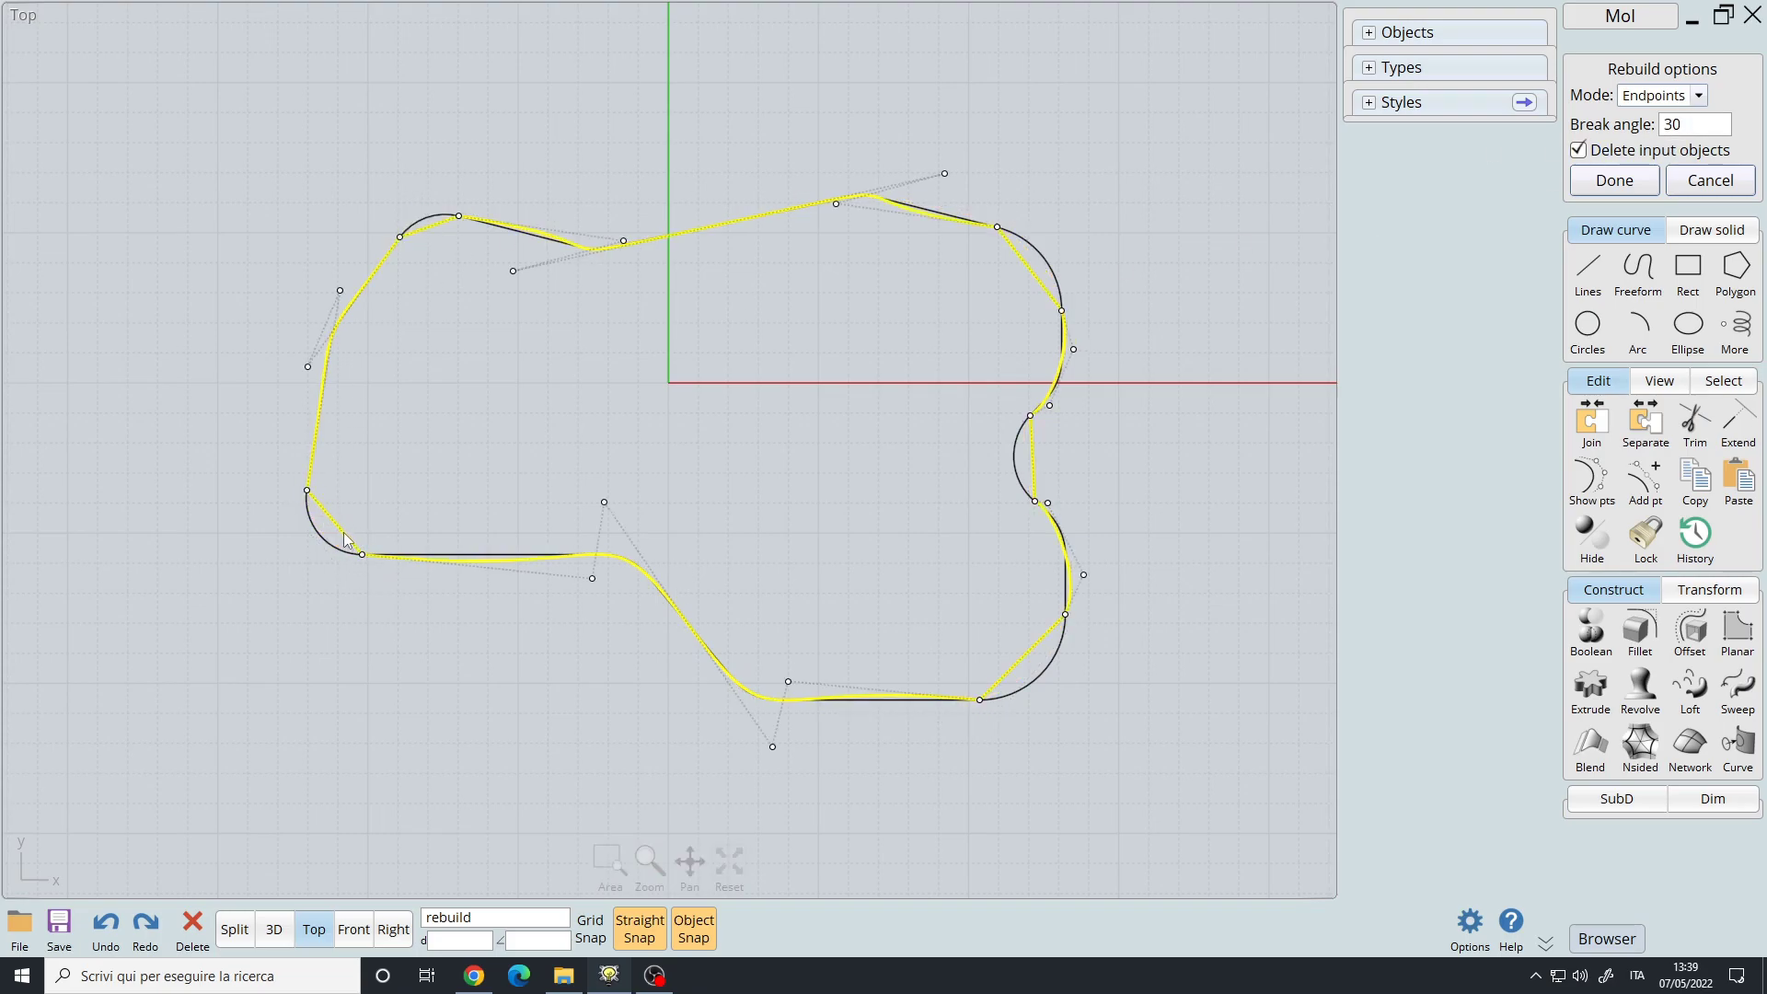
left_click(1701, 135)
type("90")
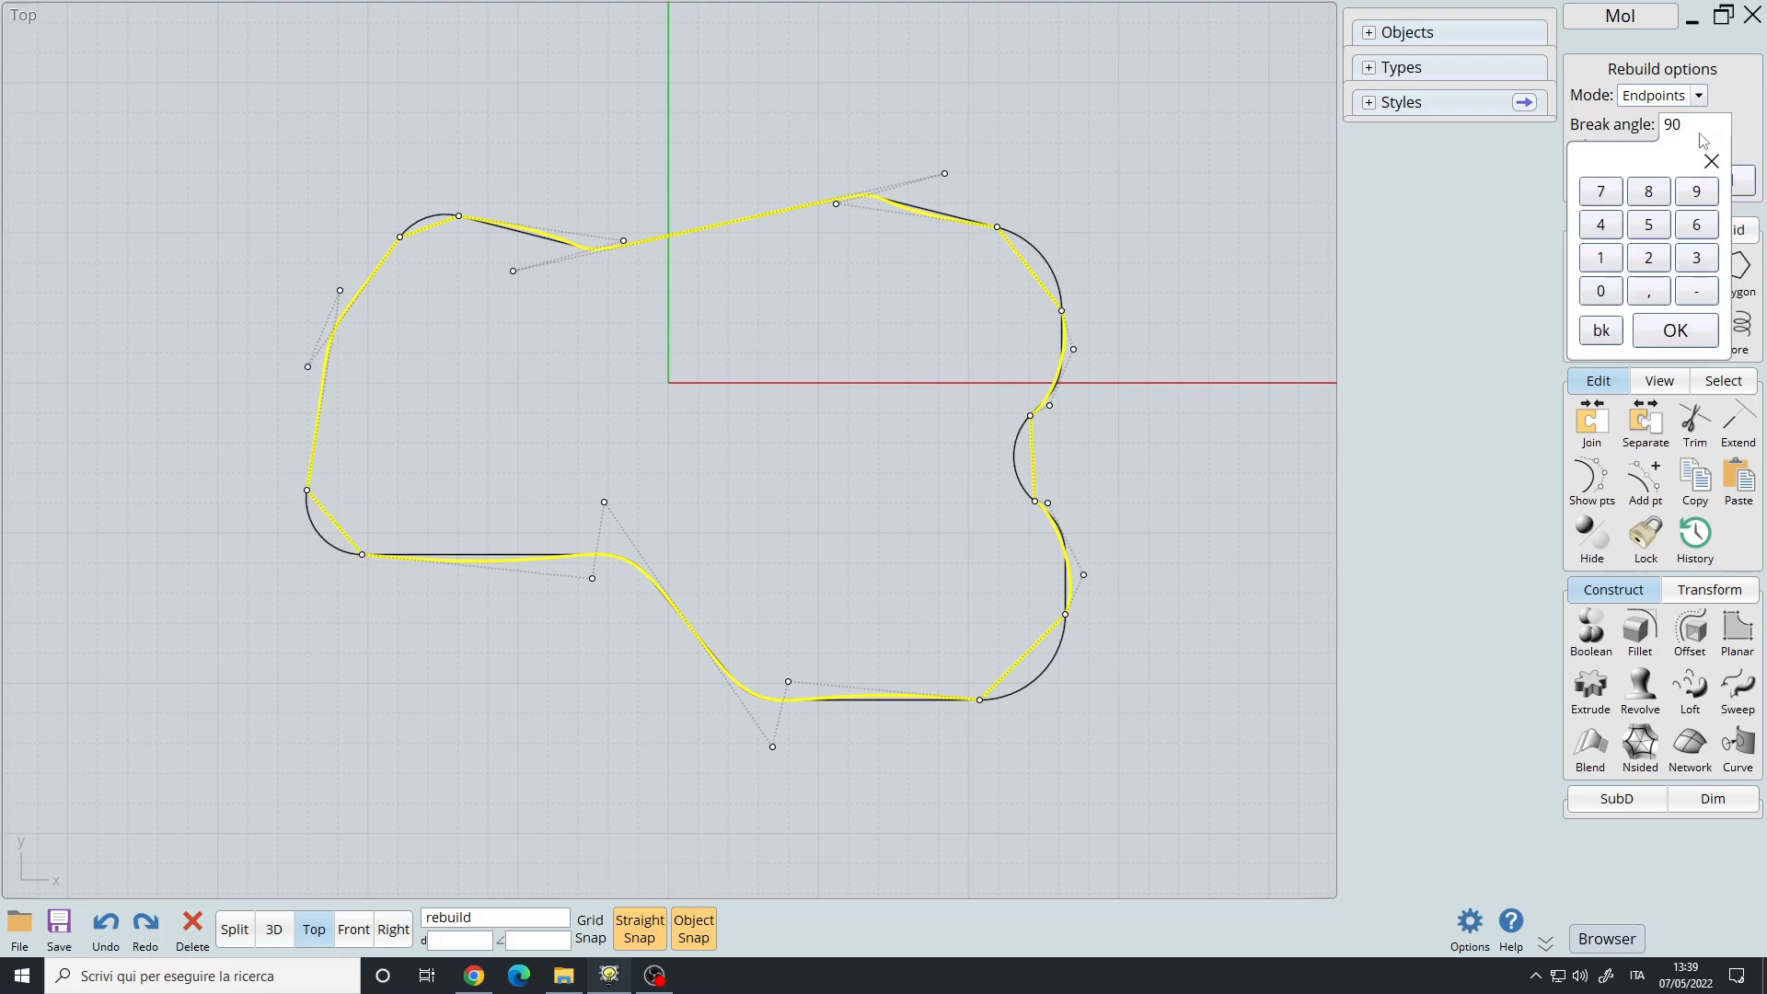
key("Return")
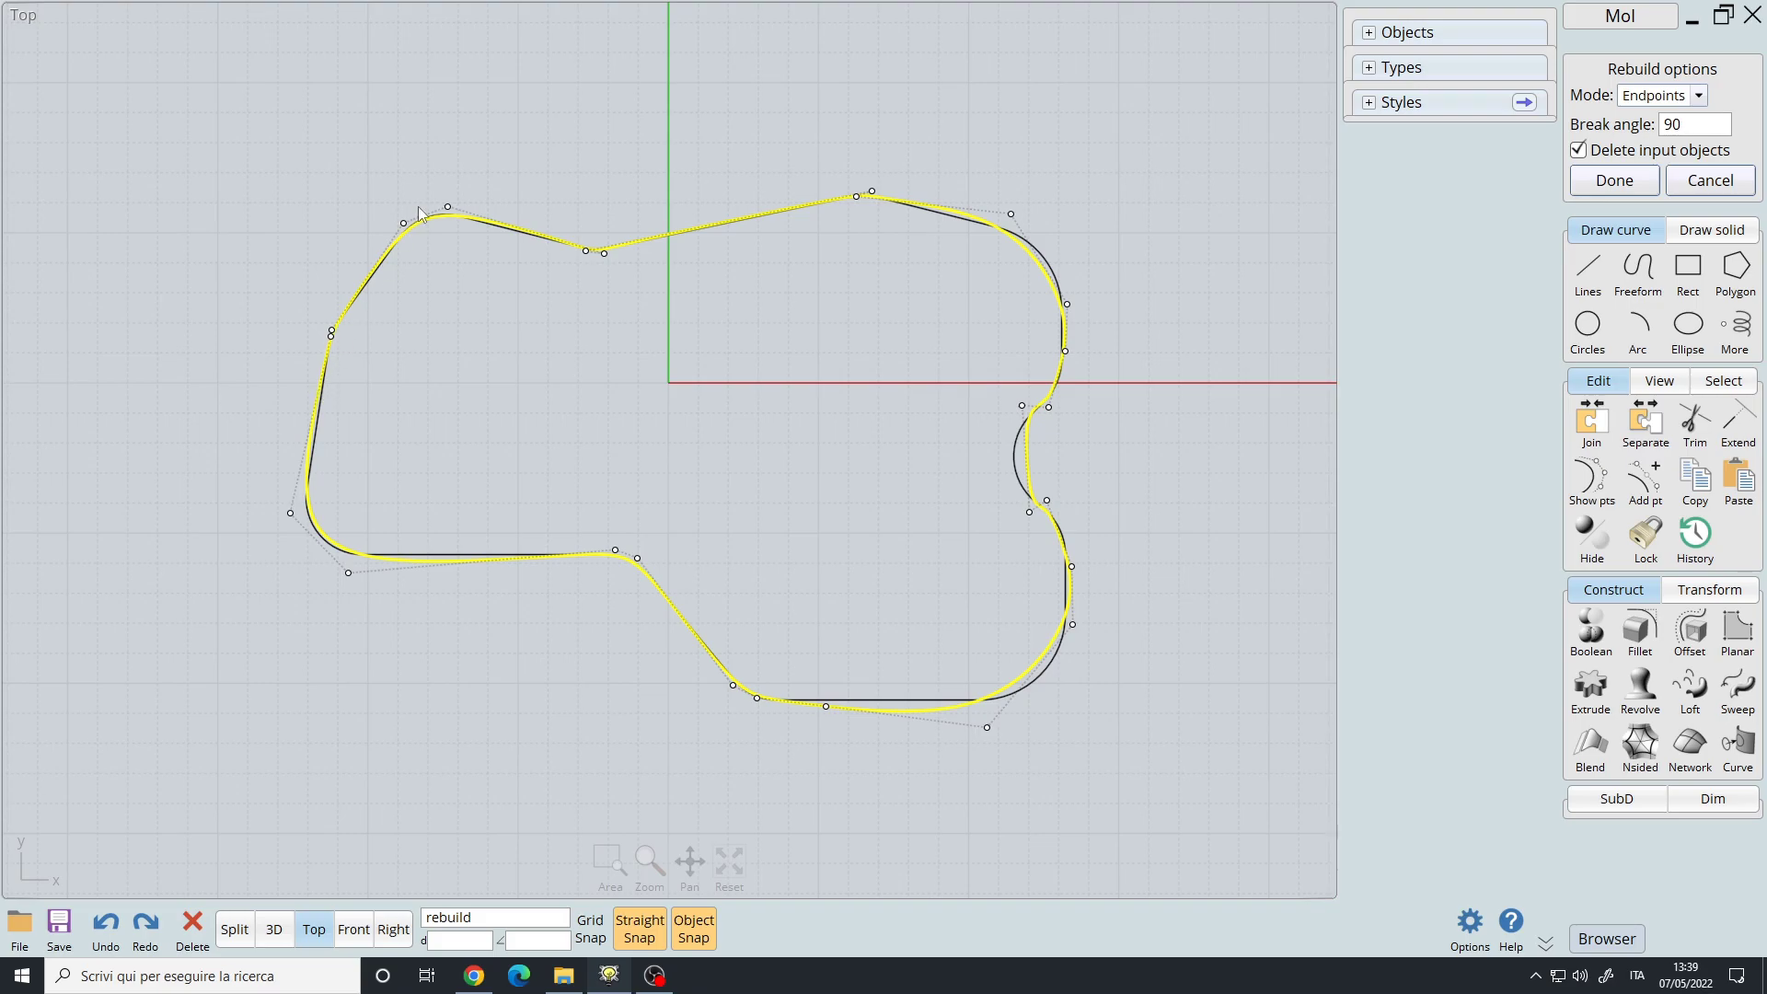
- Set the rebuild to Refit mode with a tolerance of 0,02
left_click(1664, 96)
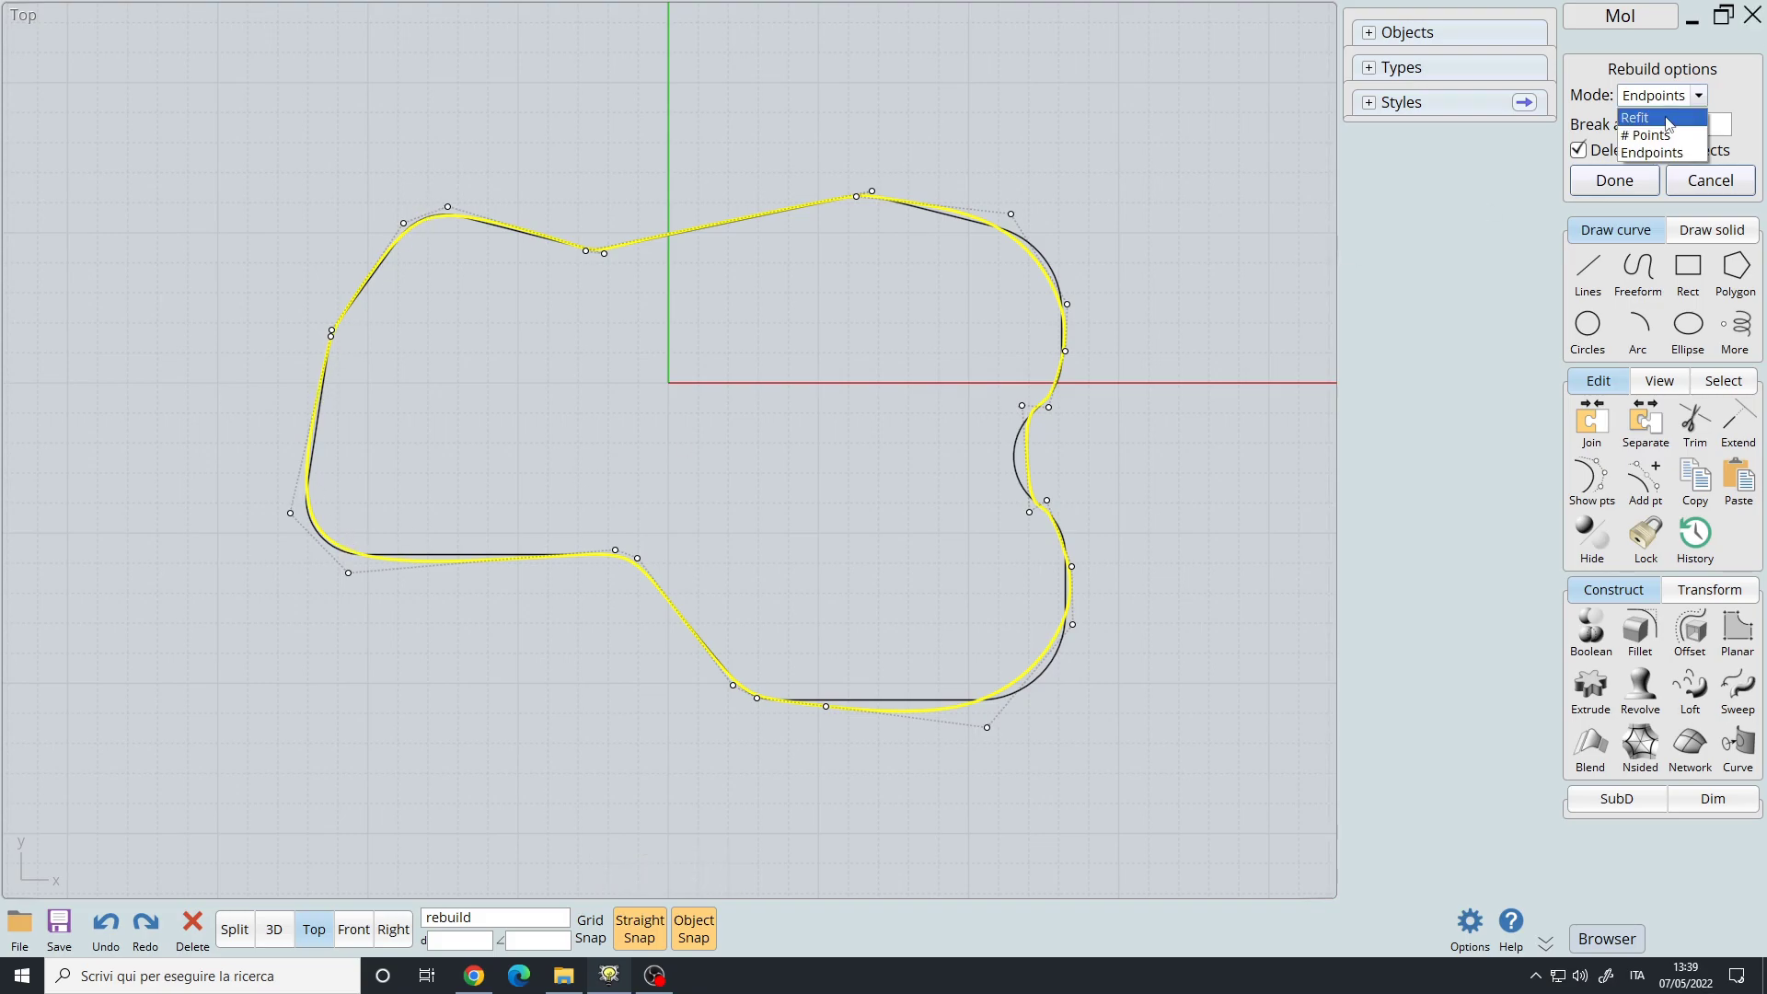
left_click(1669, 119)
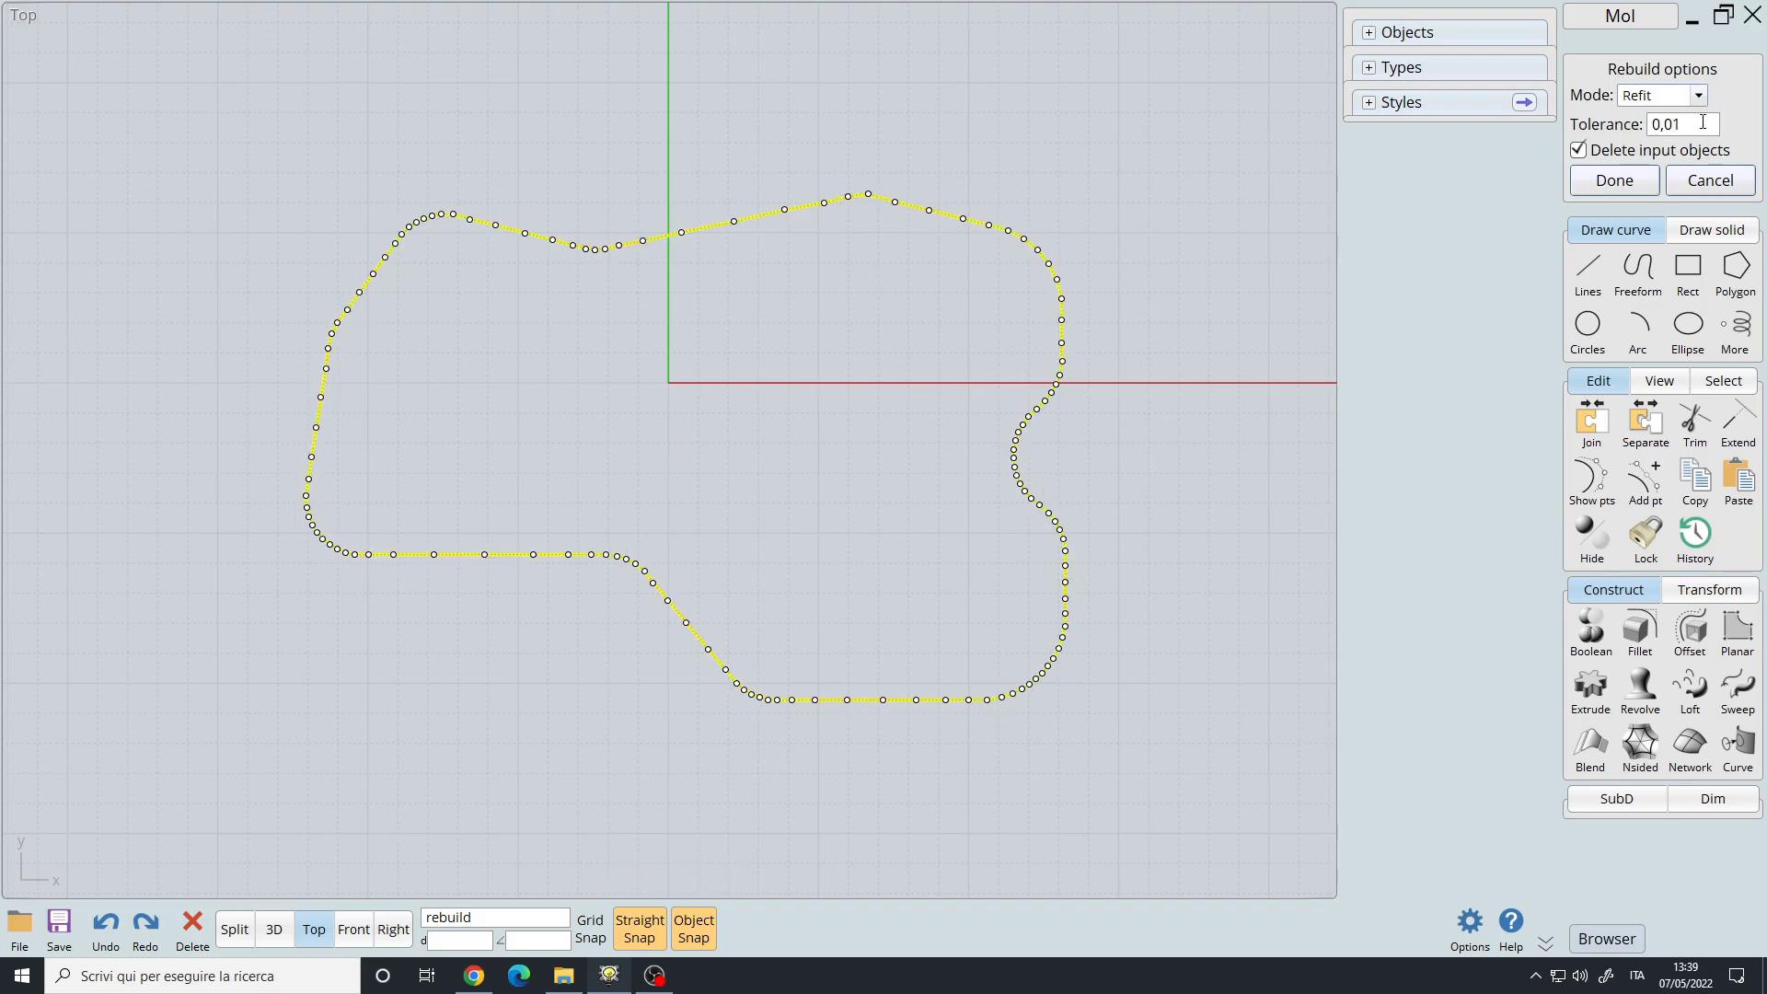
left_click(1703, 122)
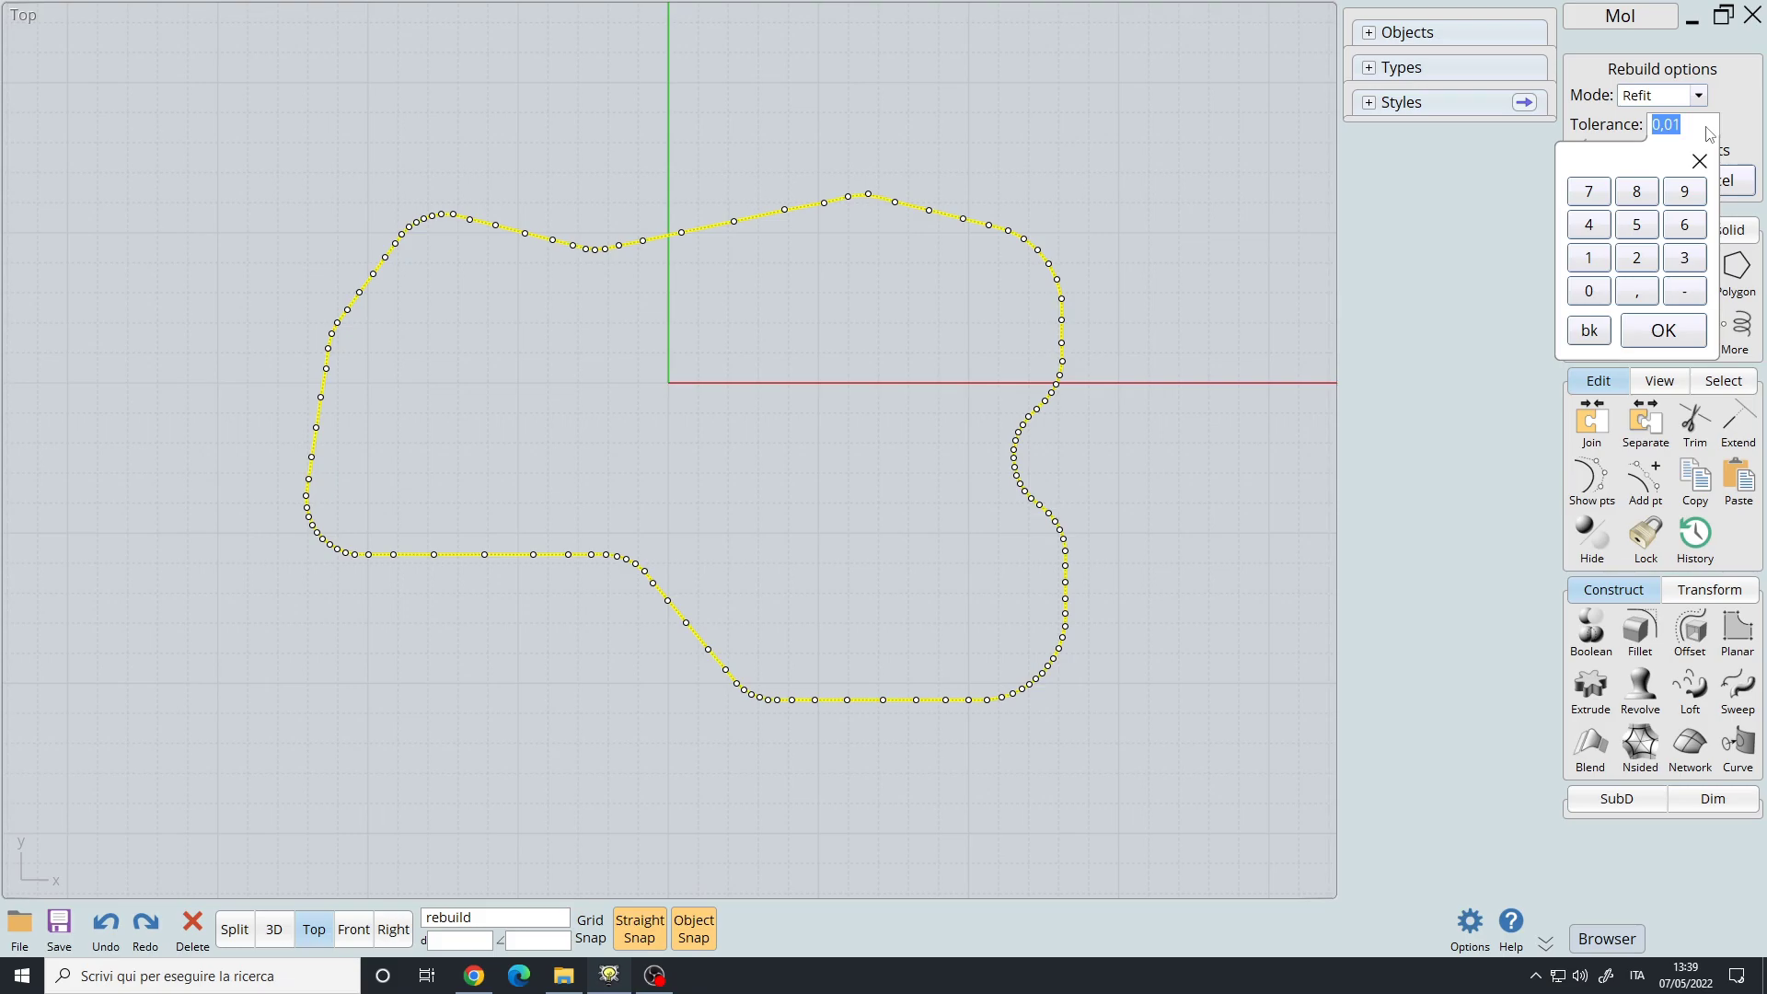
type("0,02")
key("Return")
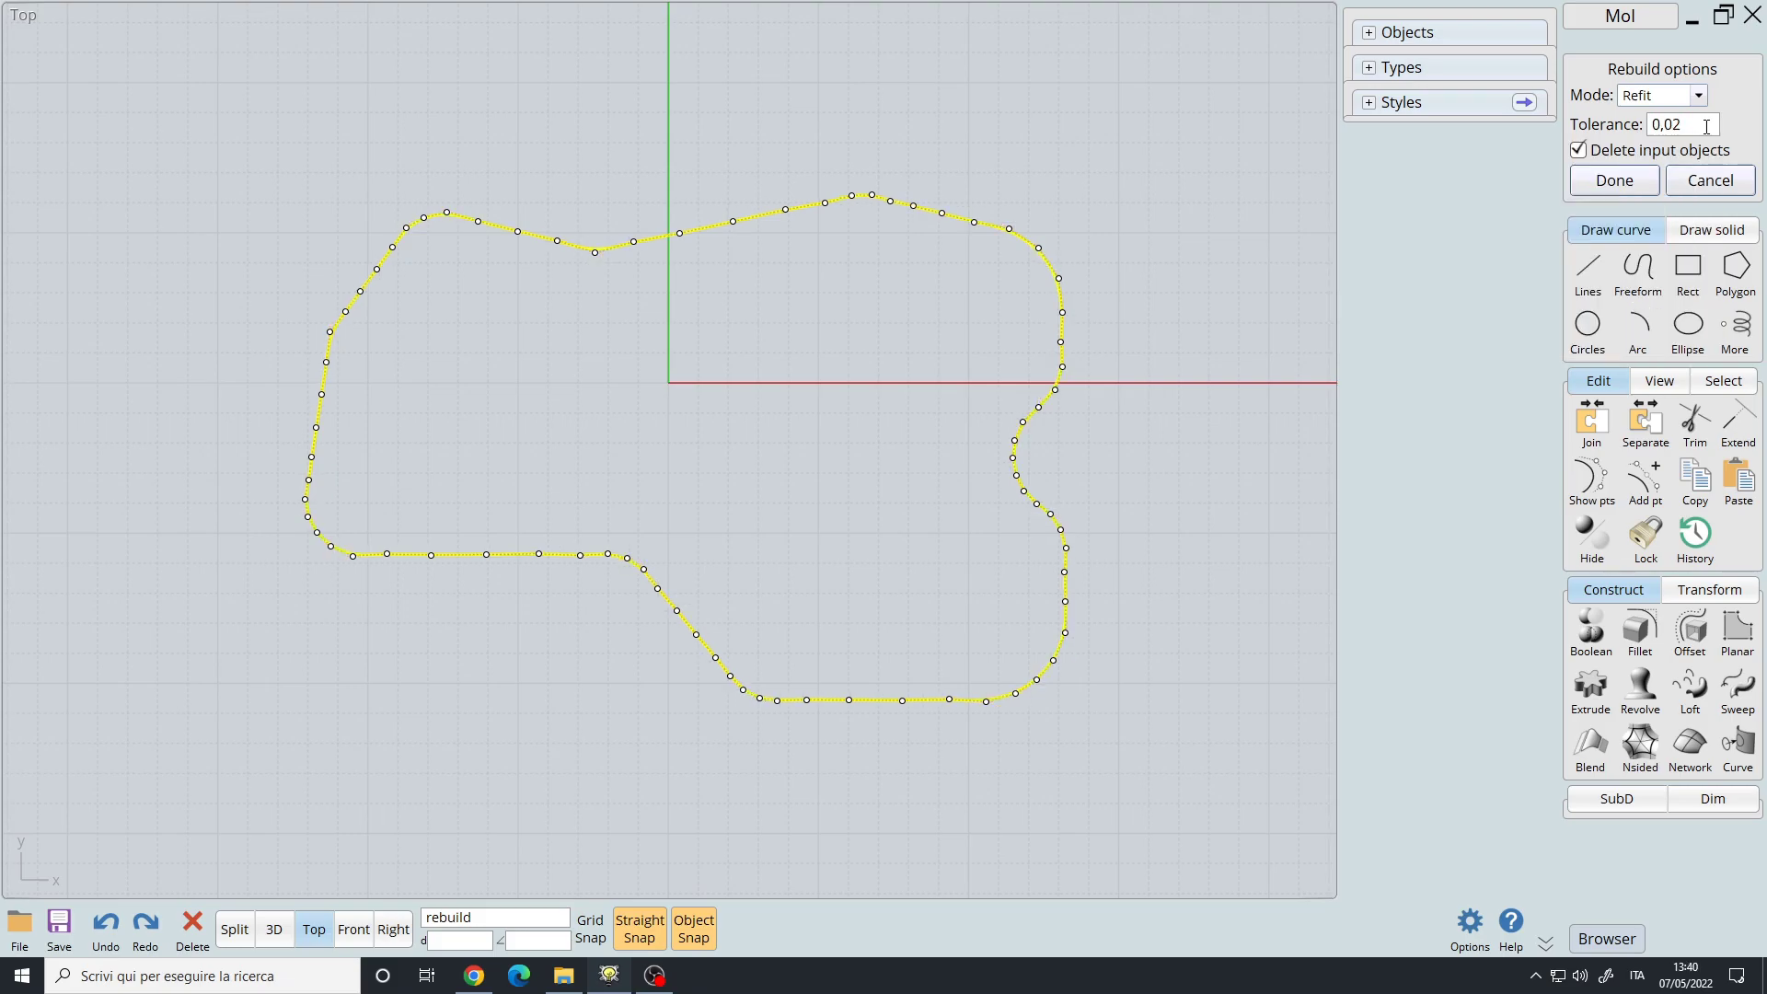
- Apply the rebuild to the curve with Delete input objects enabled and hide its control points
left_click(1579, 151)
middle_click_drag(1105, 414, 491, 403)
scroll(554, 403, "down", 3)
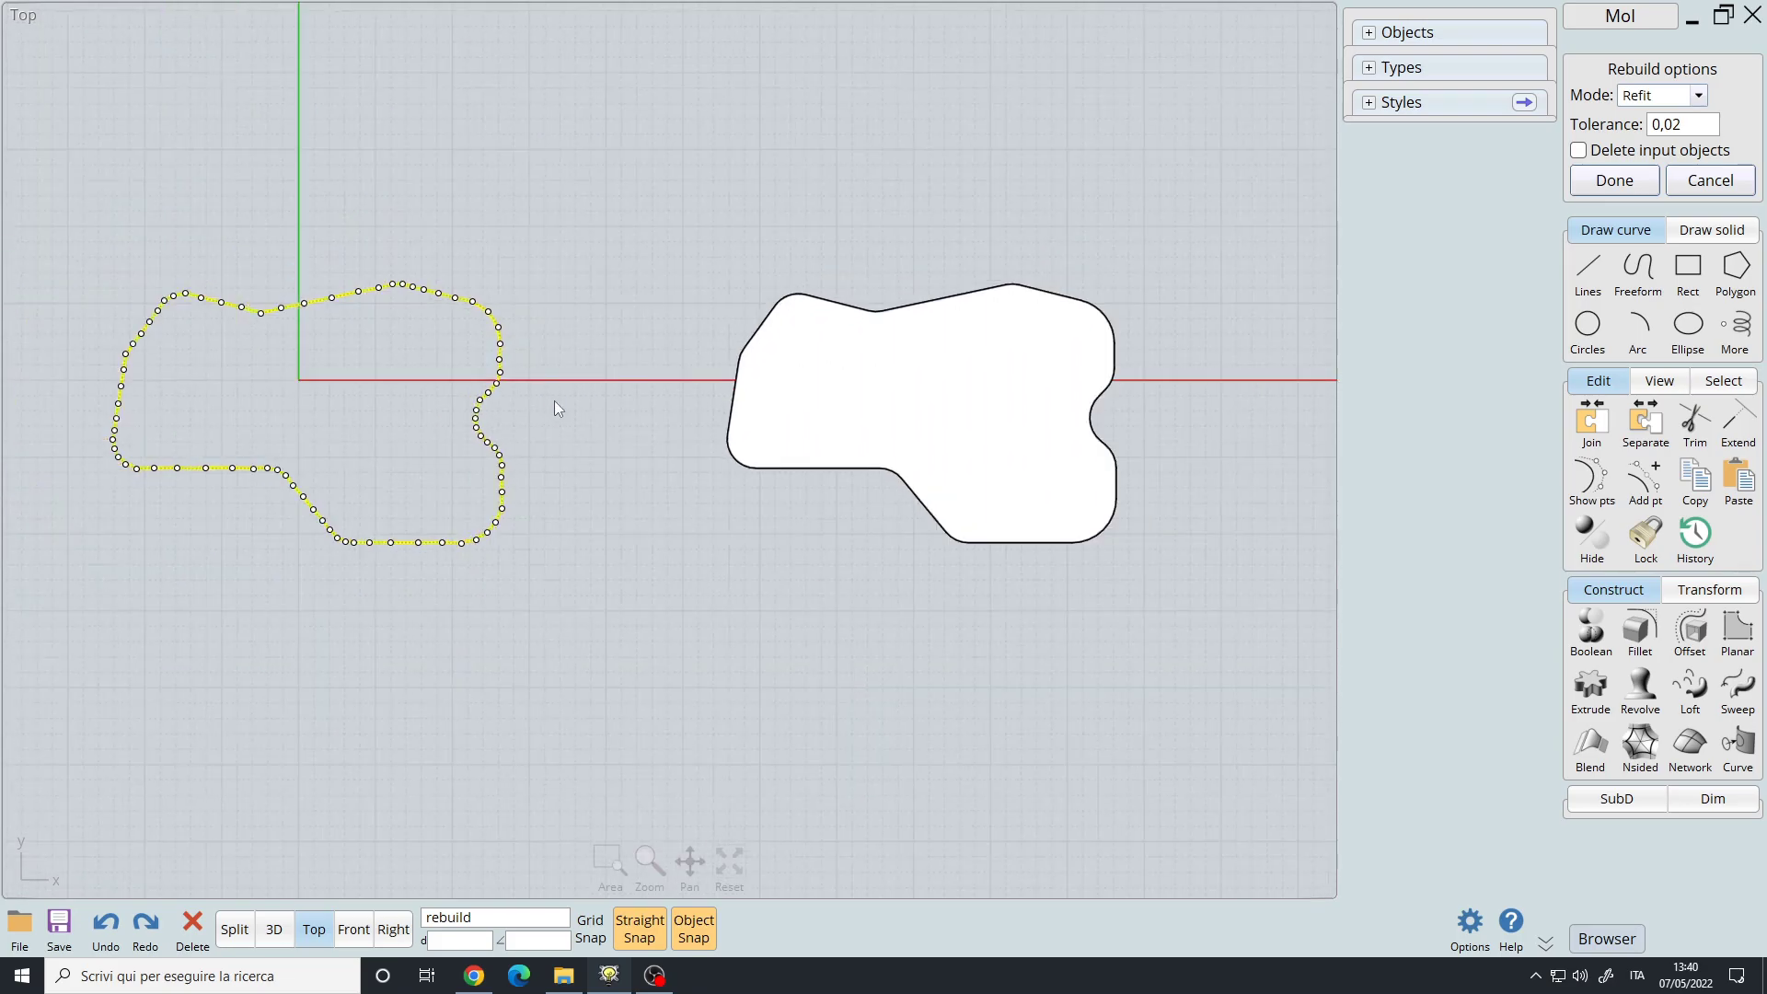
middle_click_drag(419, 358, 843, 407)
scroll(842, 407, "up", 3)
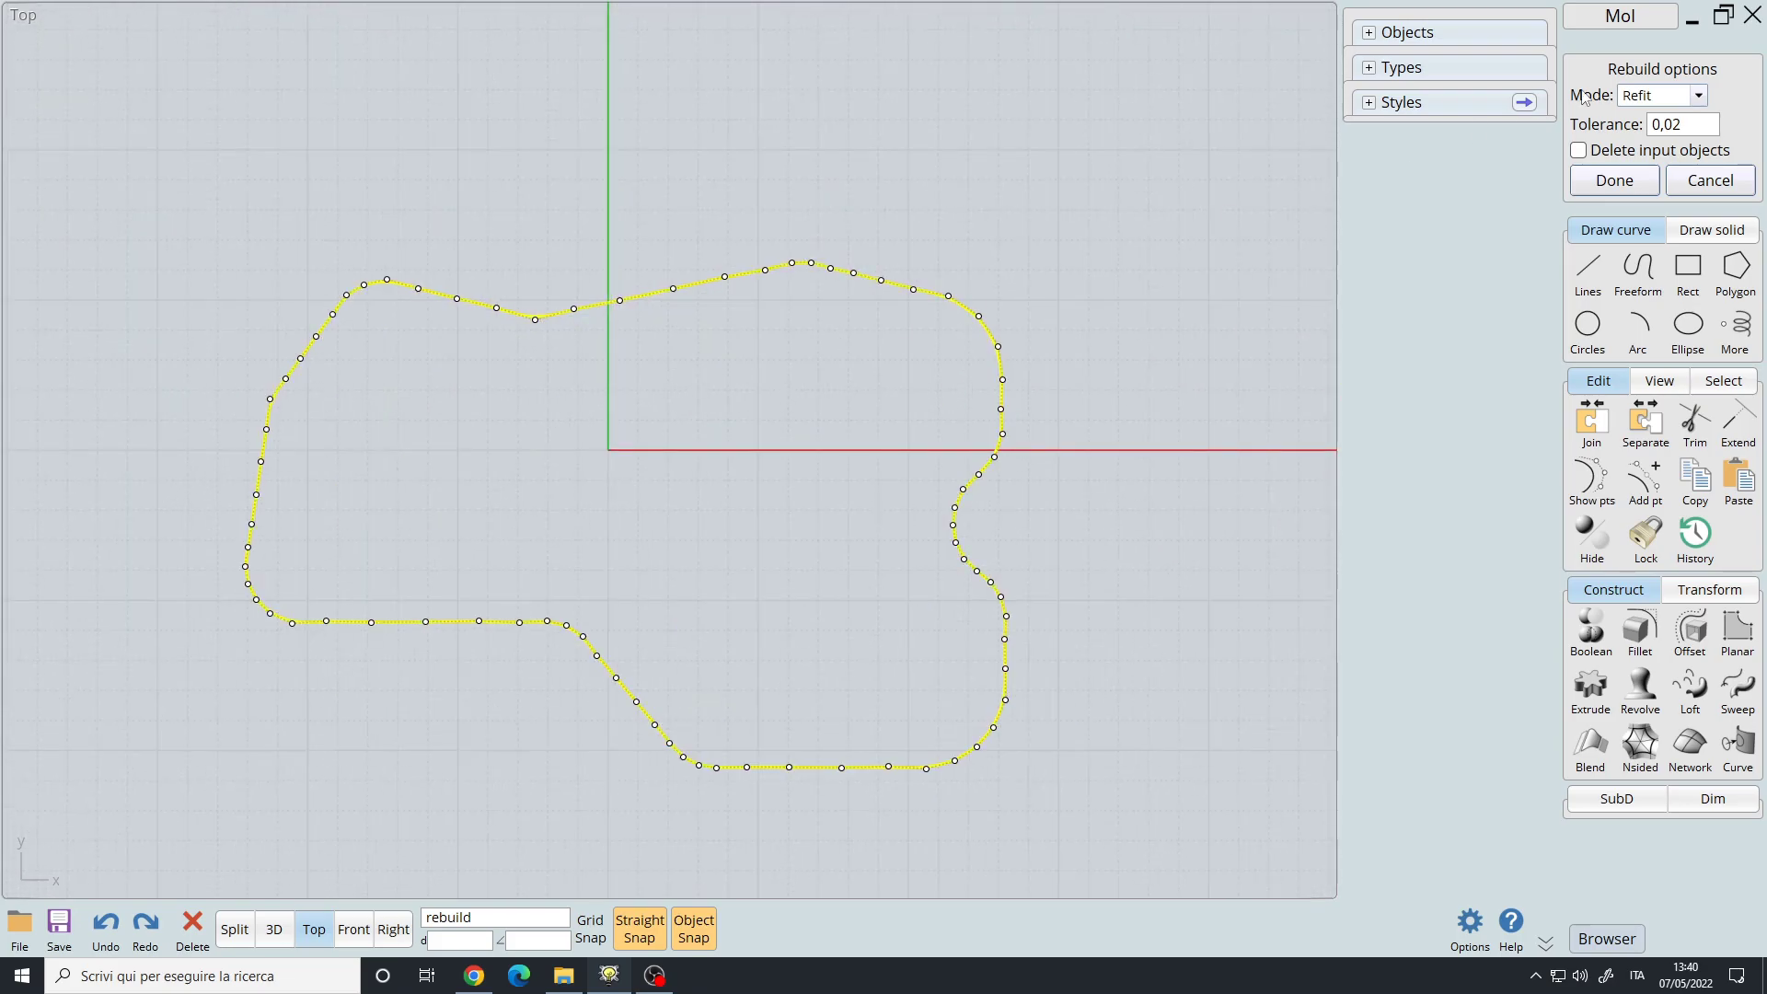
left_click(1602, 153)
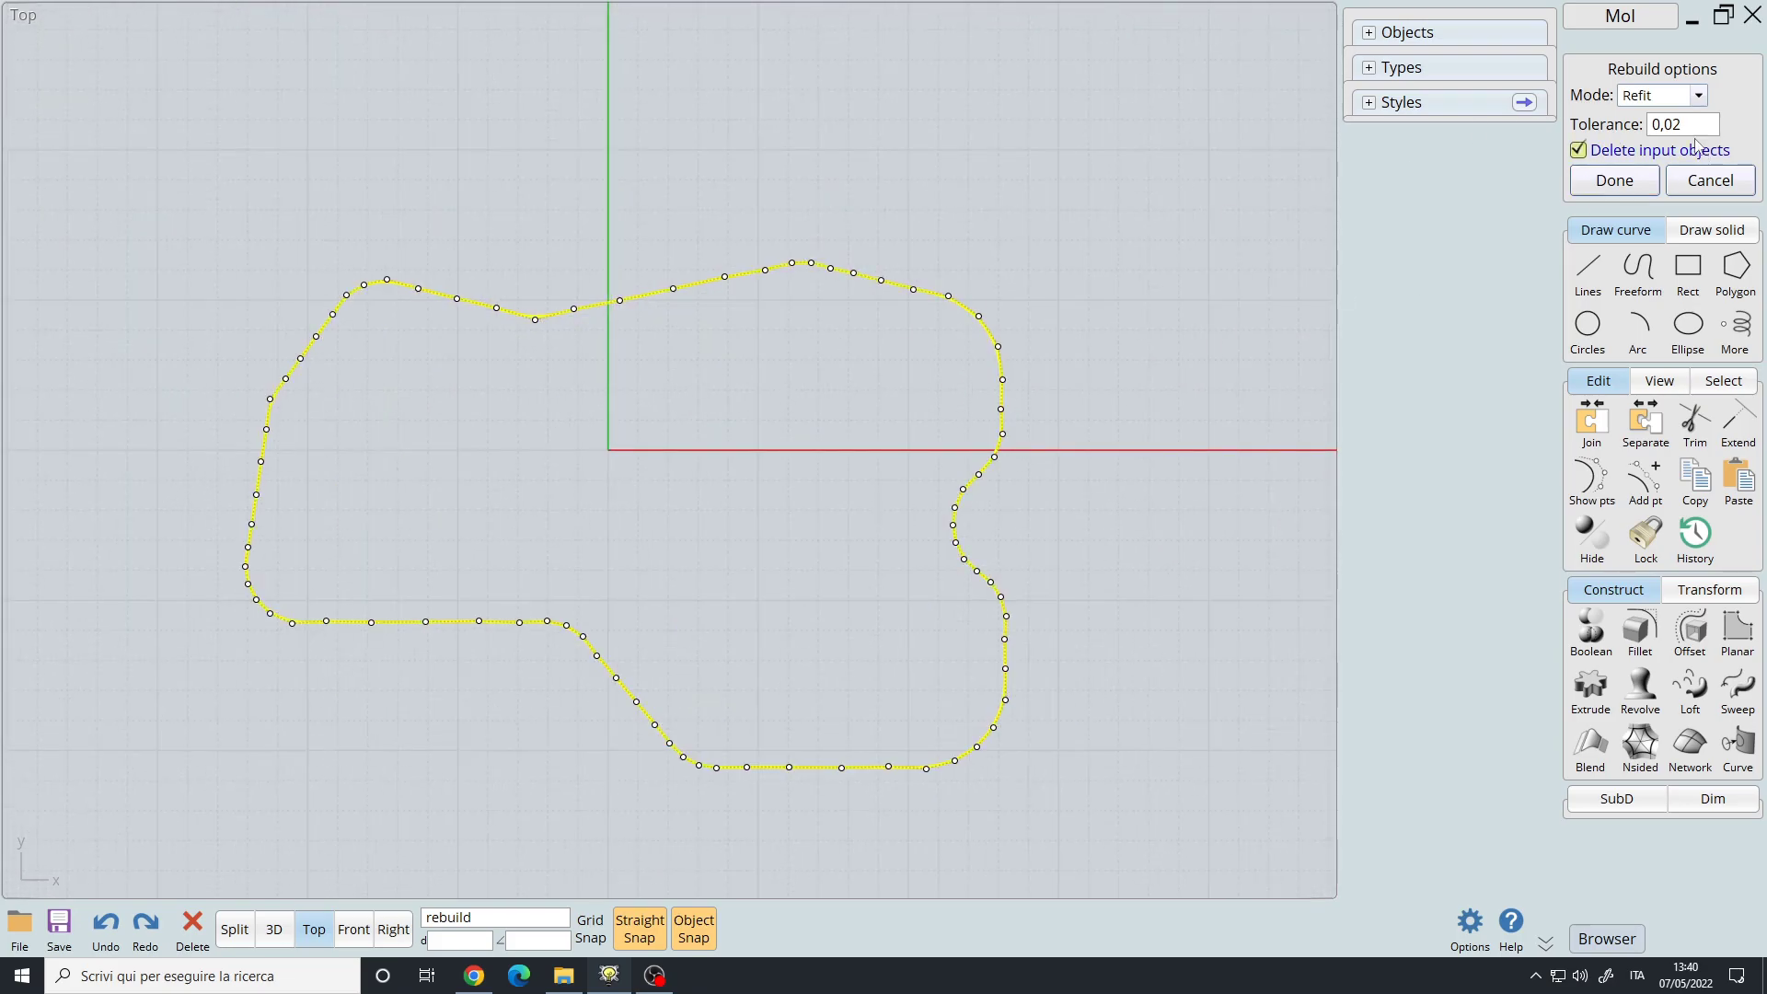
left_click(1617, 184)
right_click_drag(1073, 327, 1089, 267)
key("Escape")
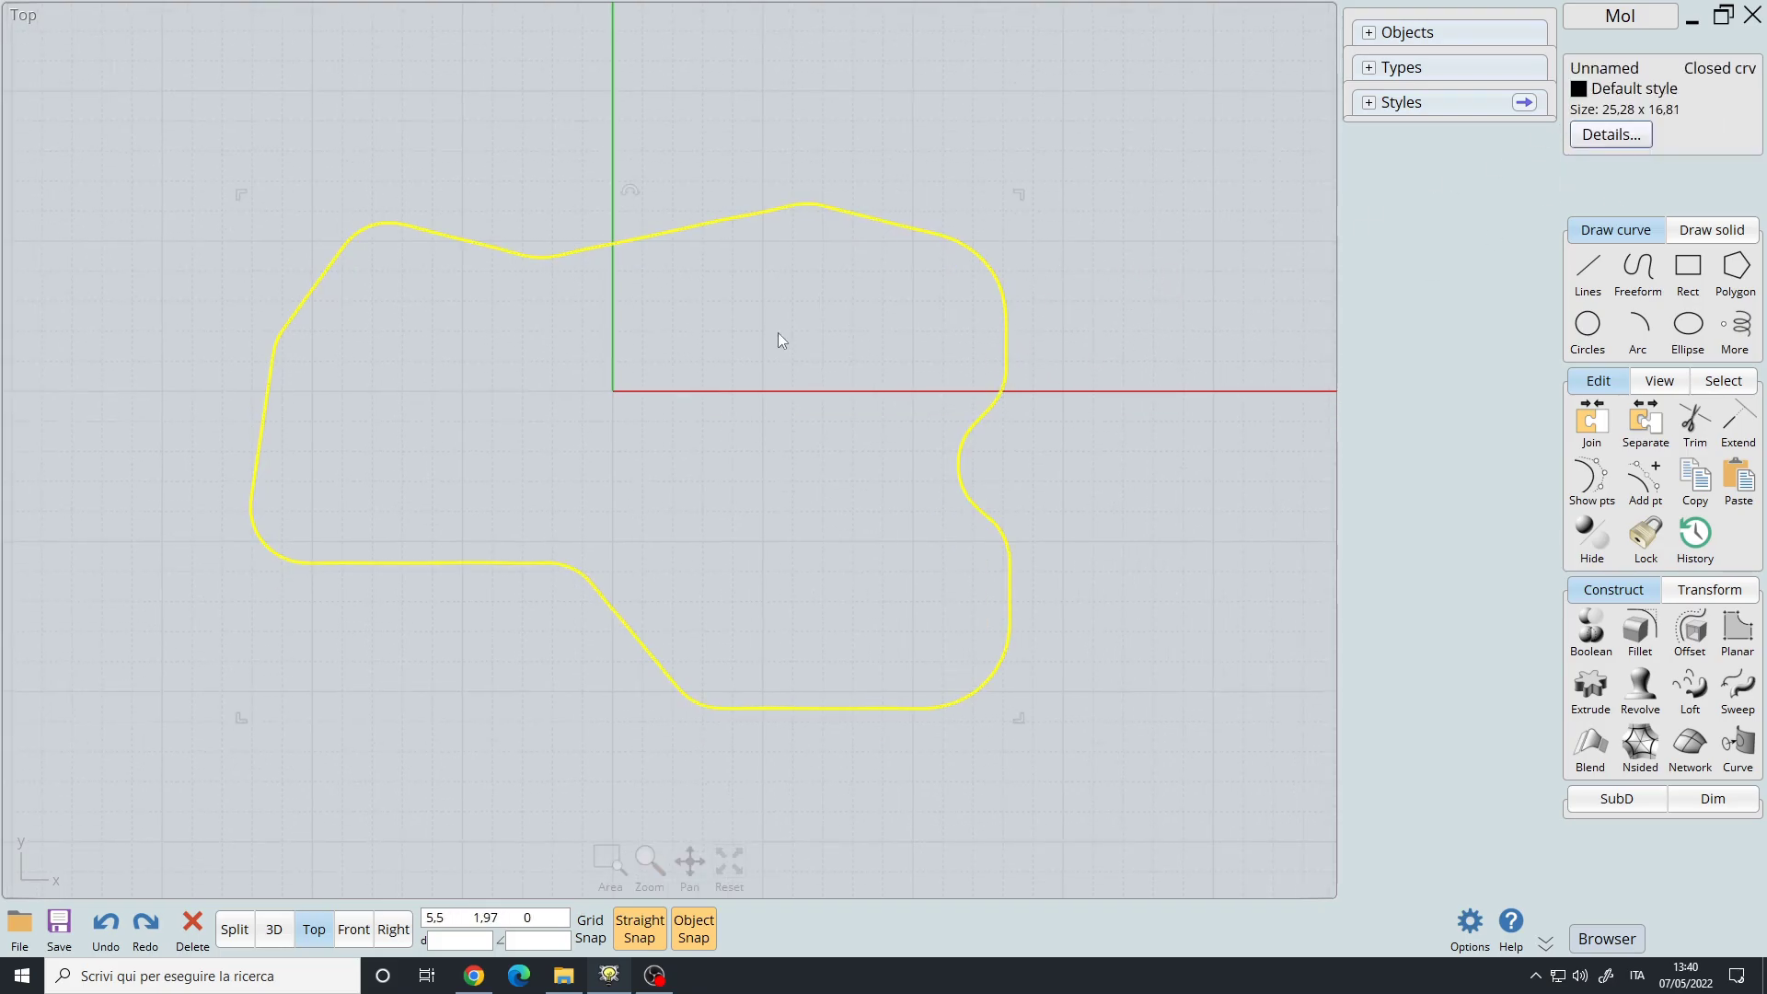
- Extrude the rebuilt curve into a solid in the 3D view
key("space")
key("space")
right_click_drag(880, 256, 733, 484)
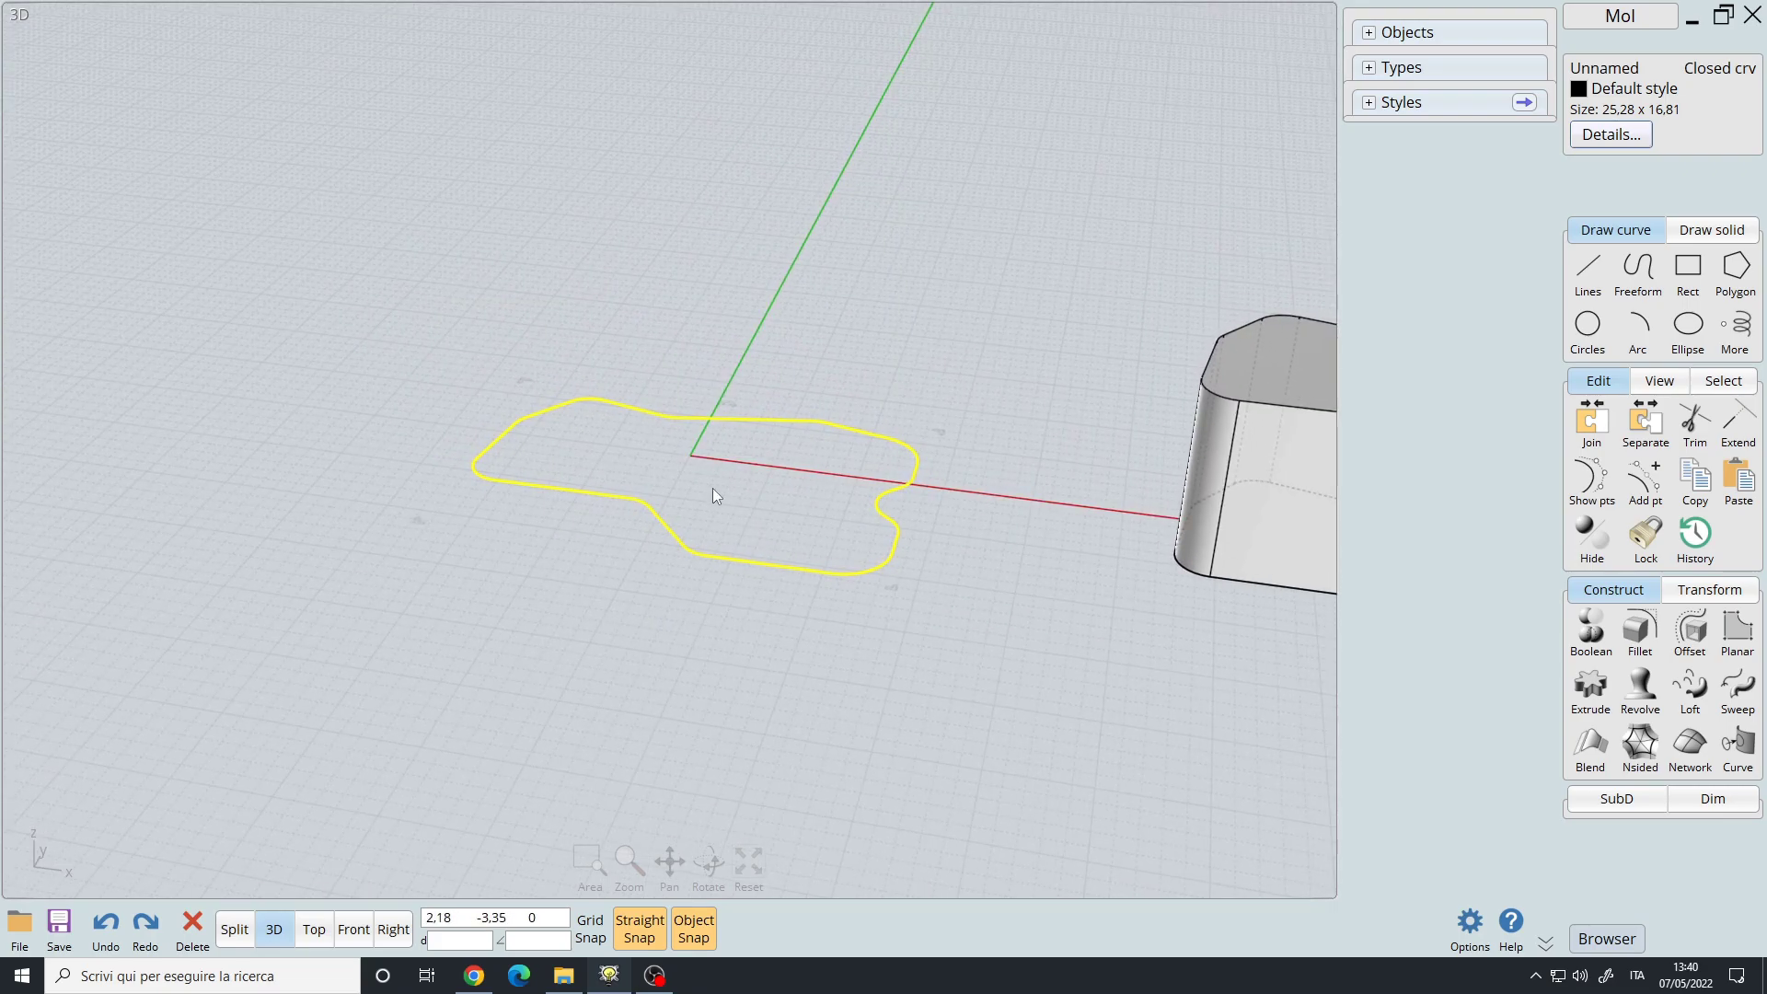
key("e")
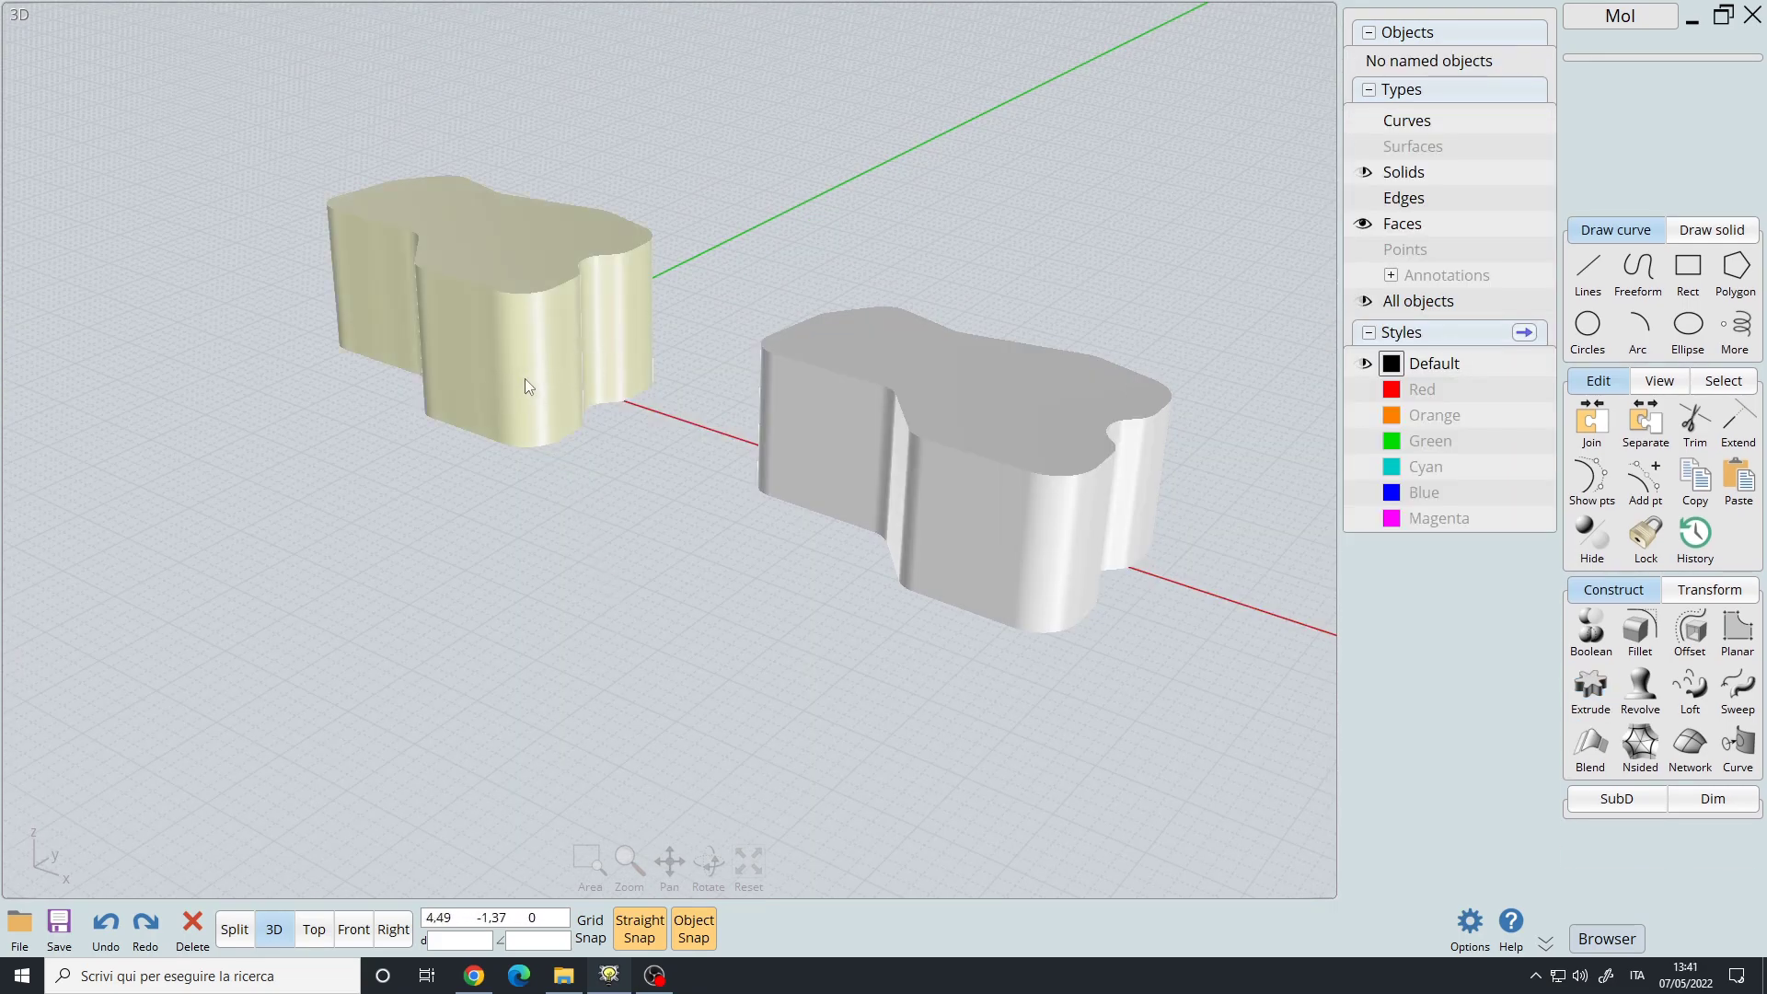
- Compare the side faces and edges of the rebuilt curve's extrusion with those of the original curve's extrusion
right_click_drag(540, 411, 526, 319)
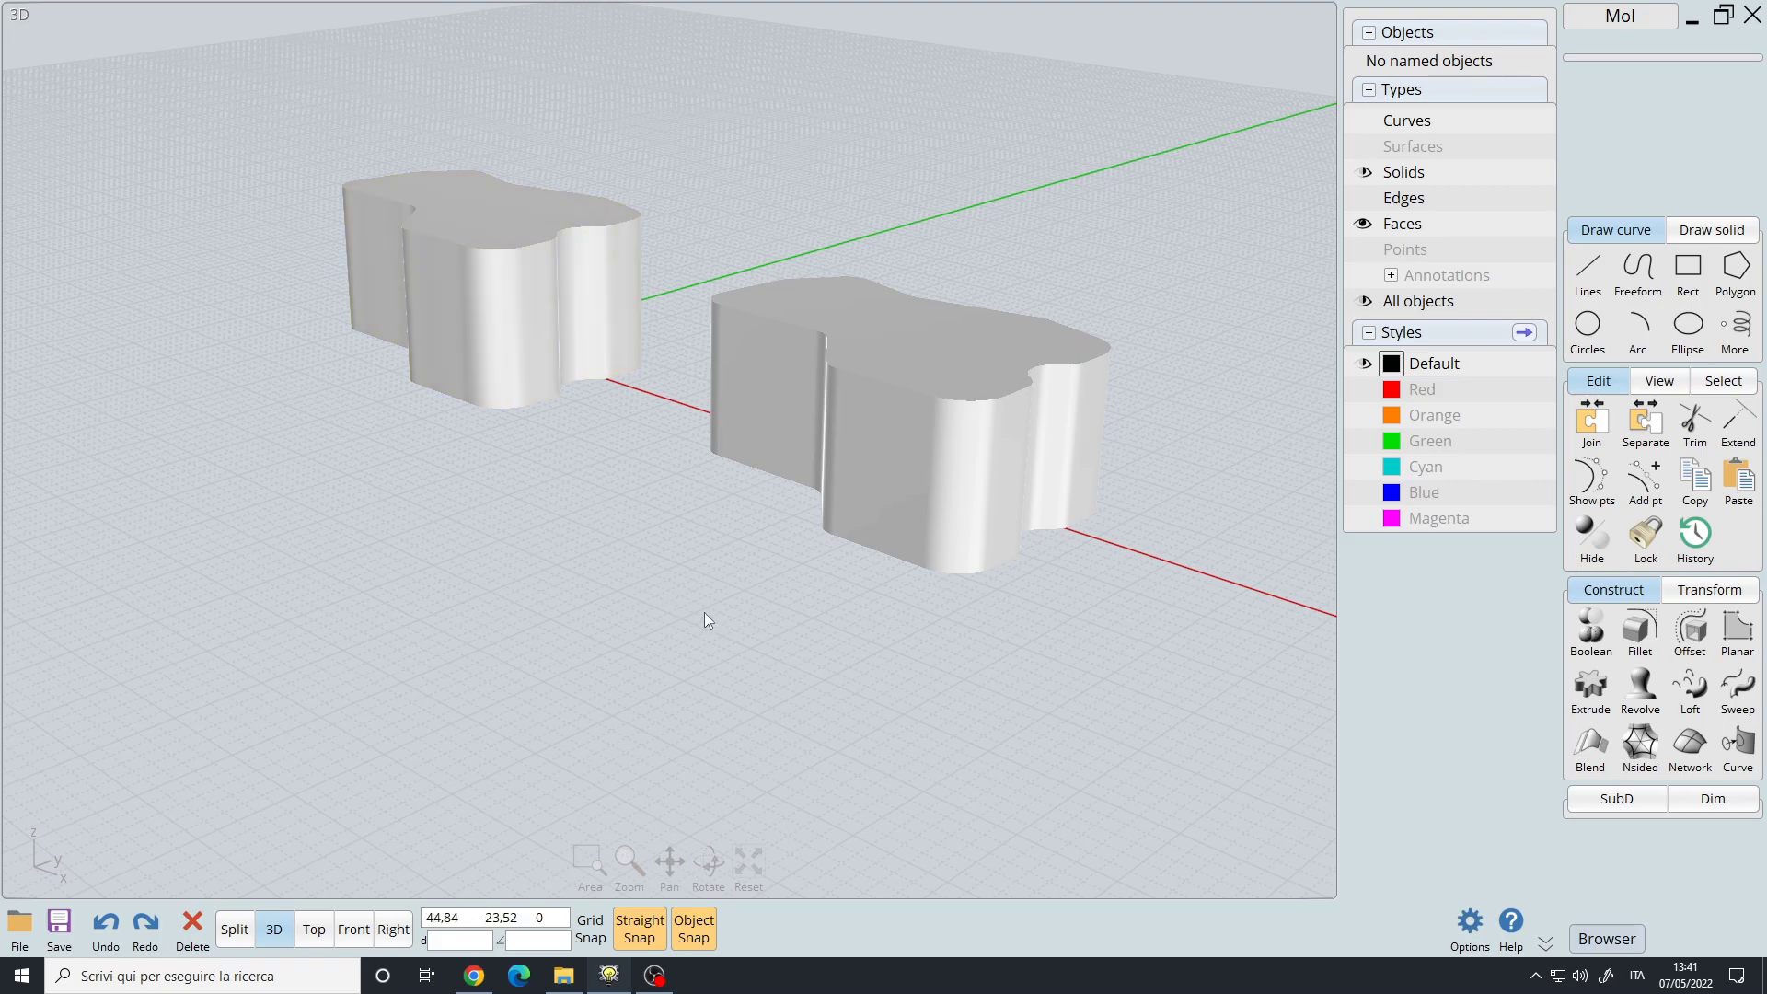
right_click_drag(808, 478, 821, 589)
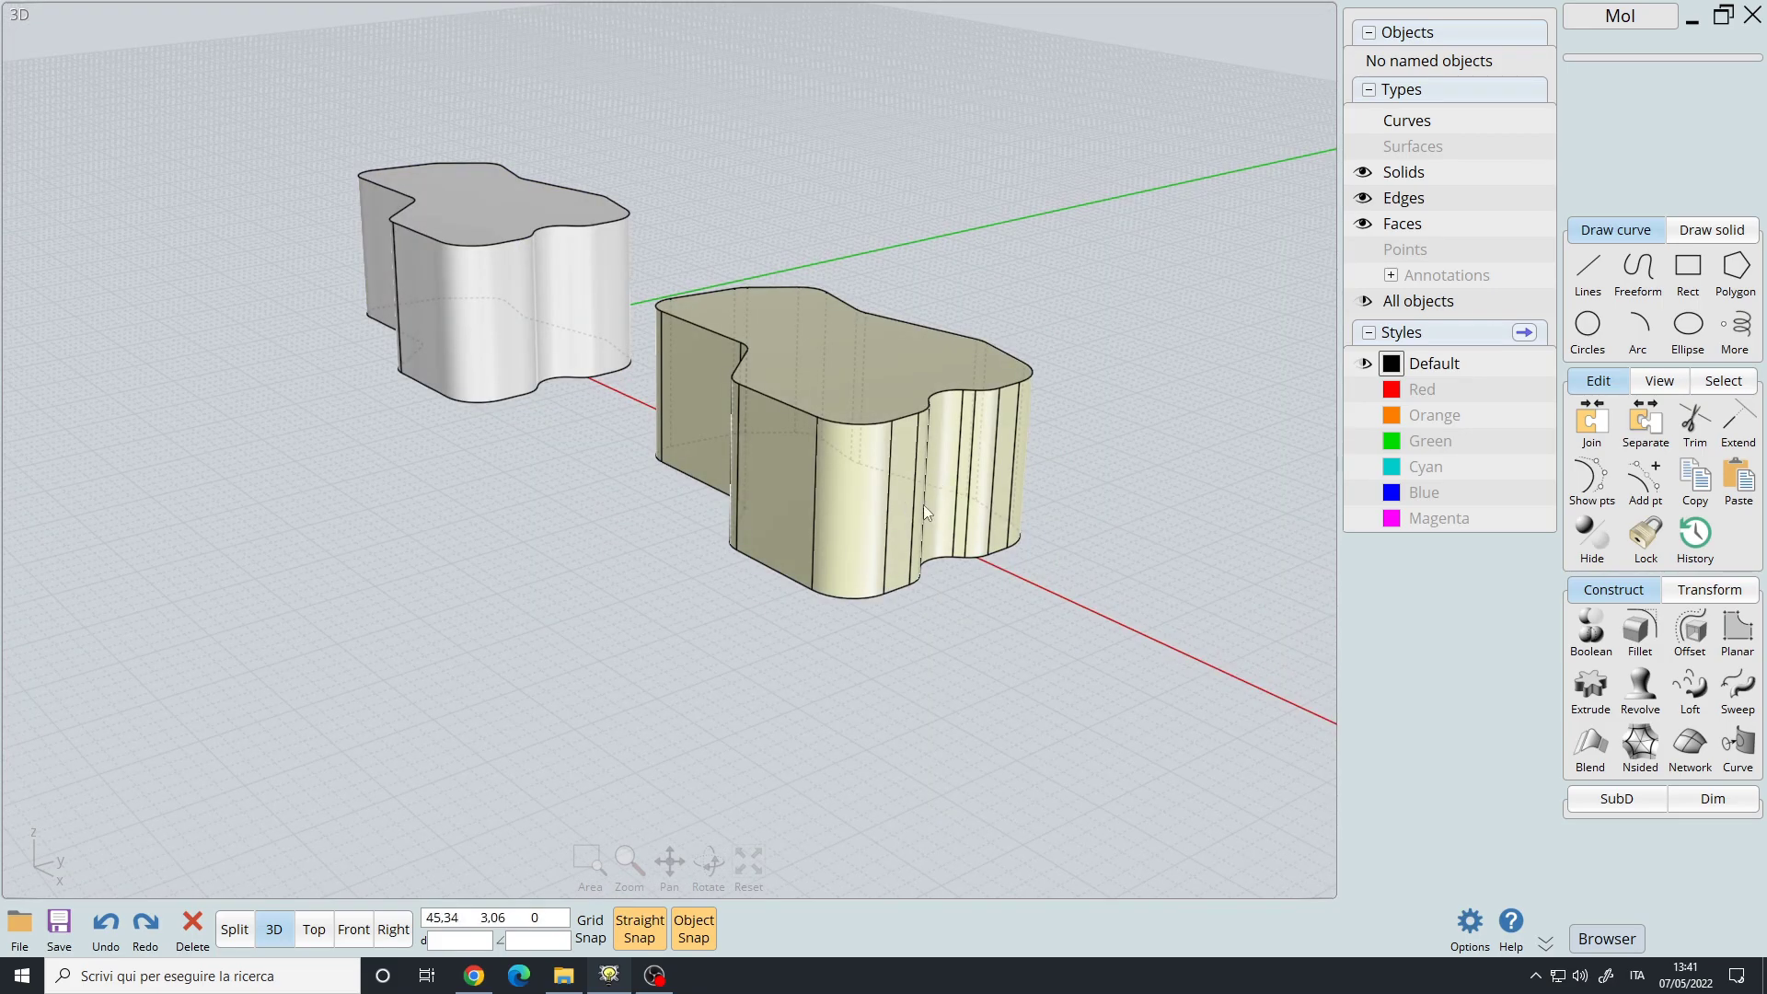
right_click_drag(925, 505, 756, 495)
right_click_drag(676, 550, 736, 511)
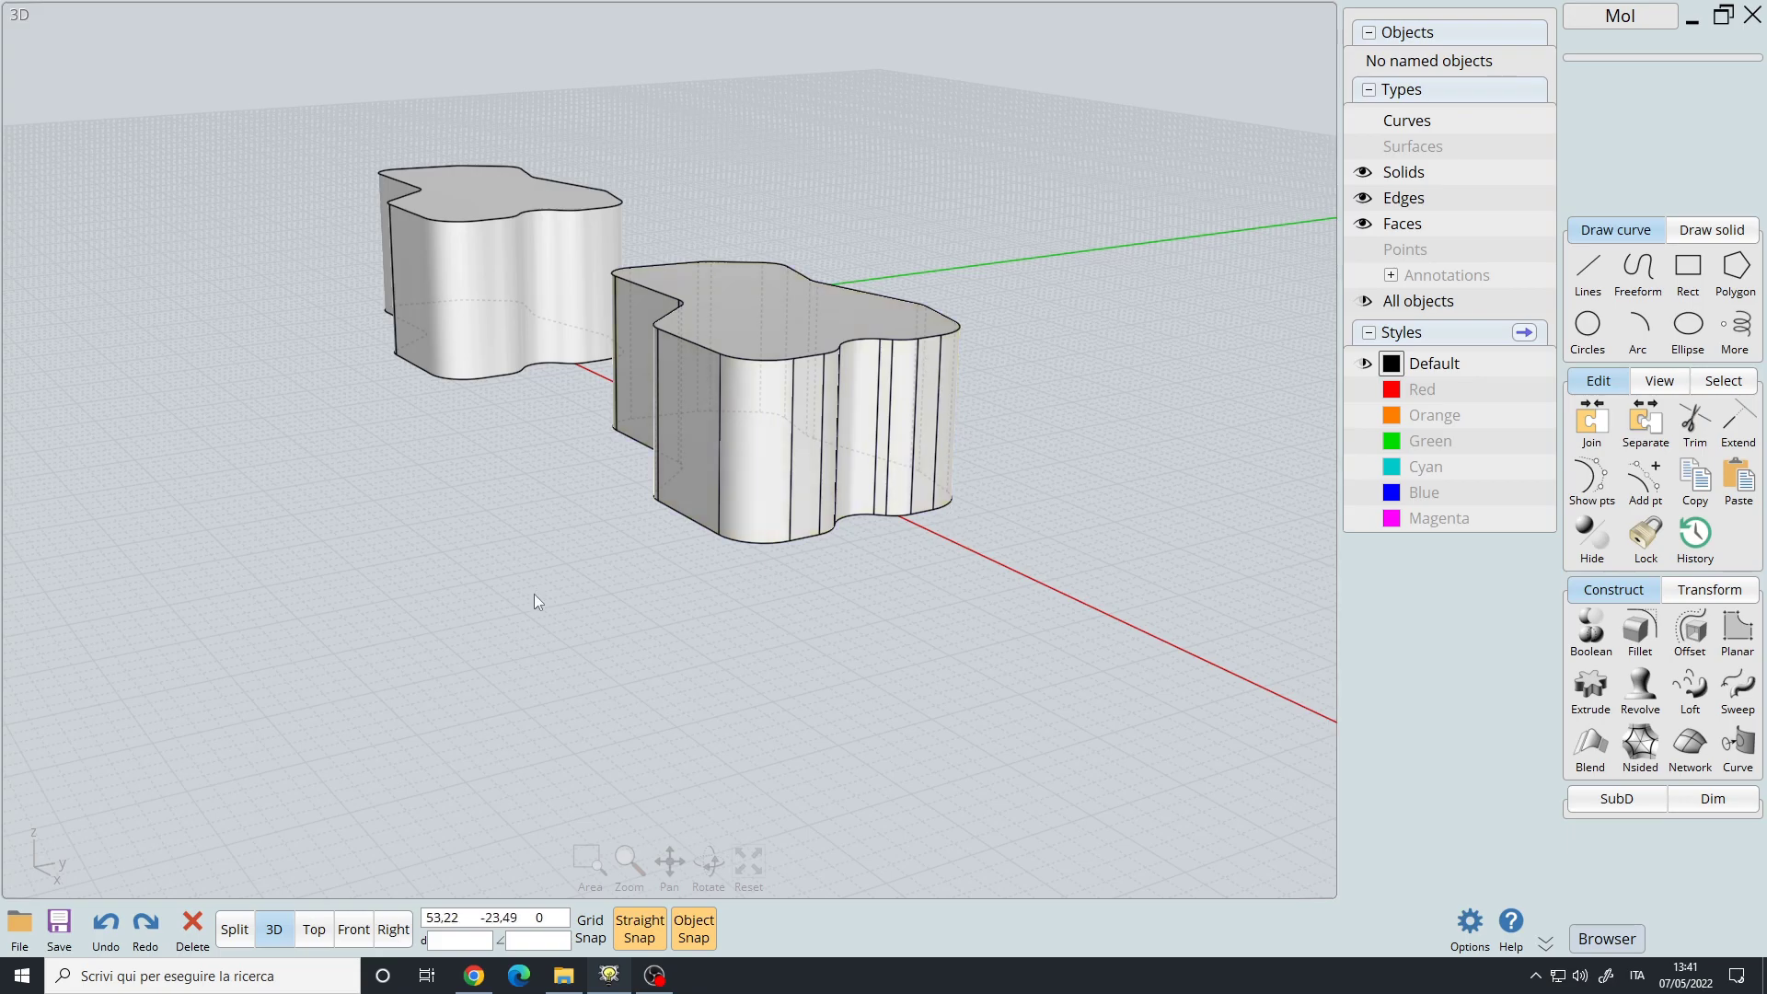
right_click_drag(534, 594, 941, 384)
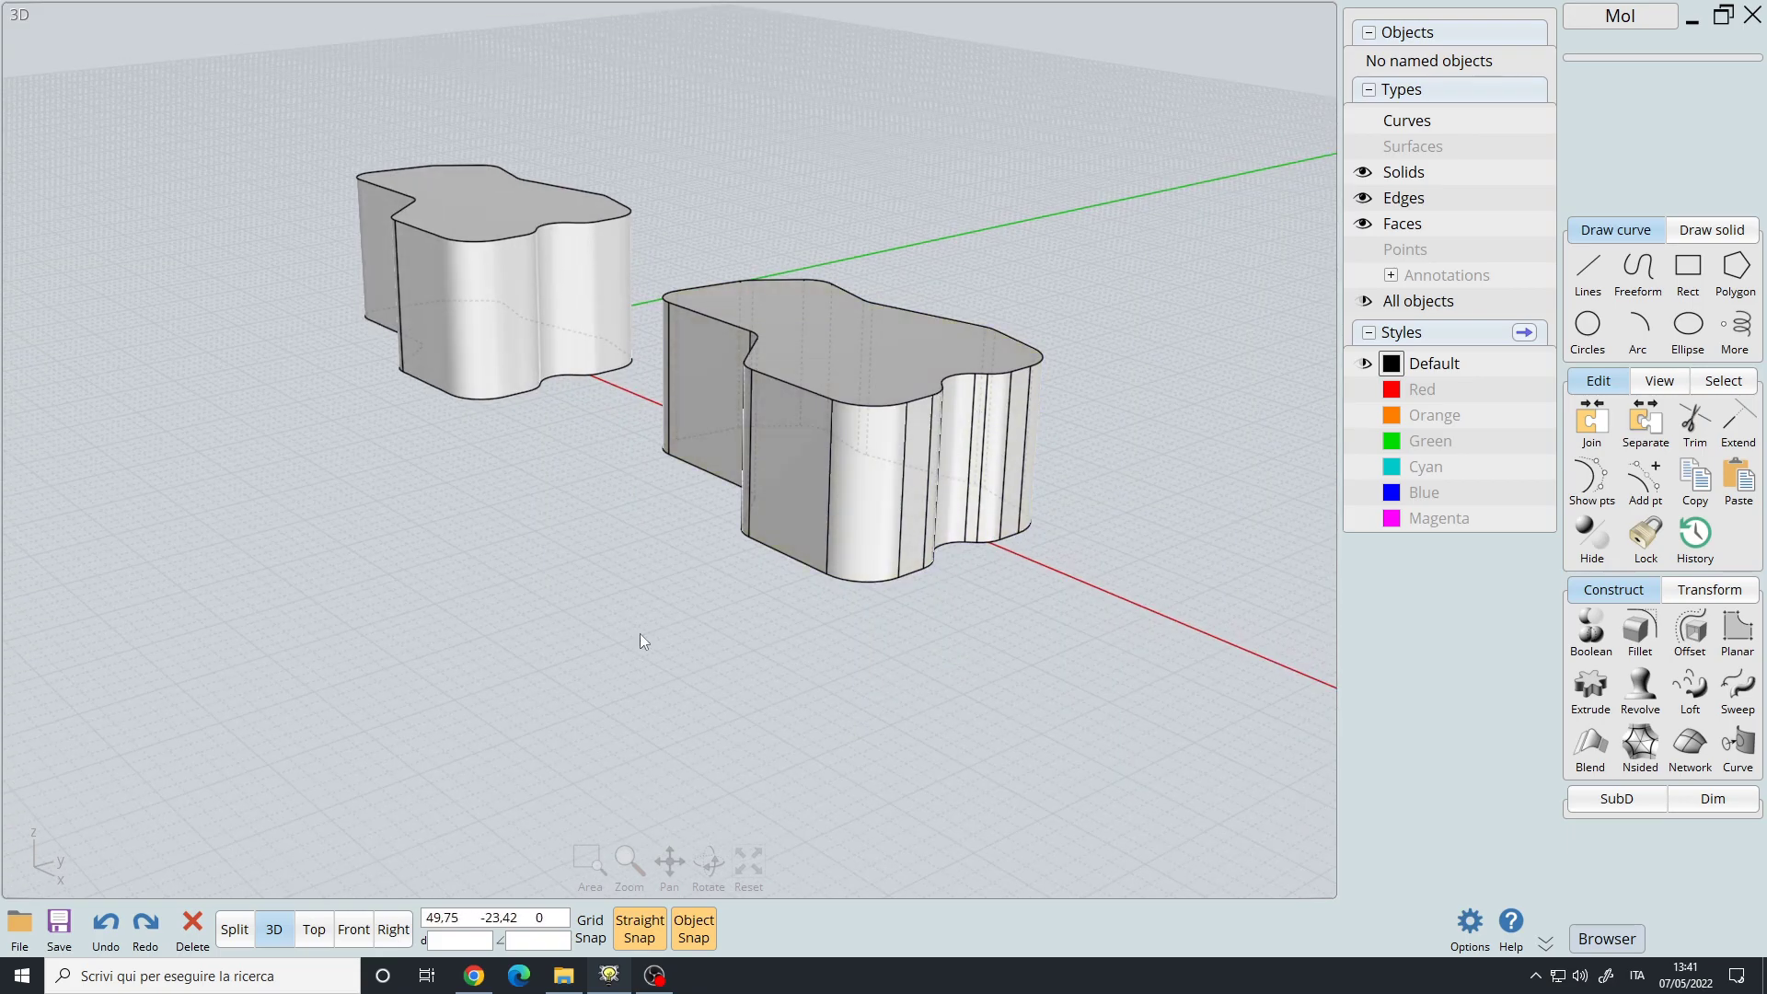
right_click_drag(638, 633, 661, 556)
right_click_drag(705, 491, 777, 388)
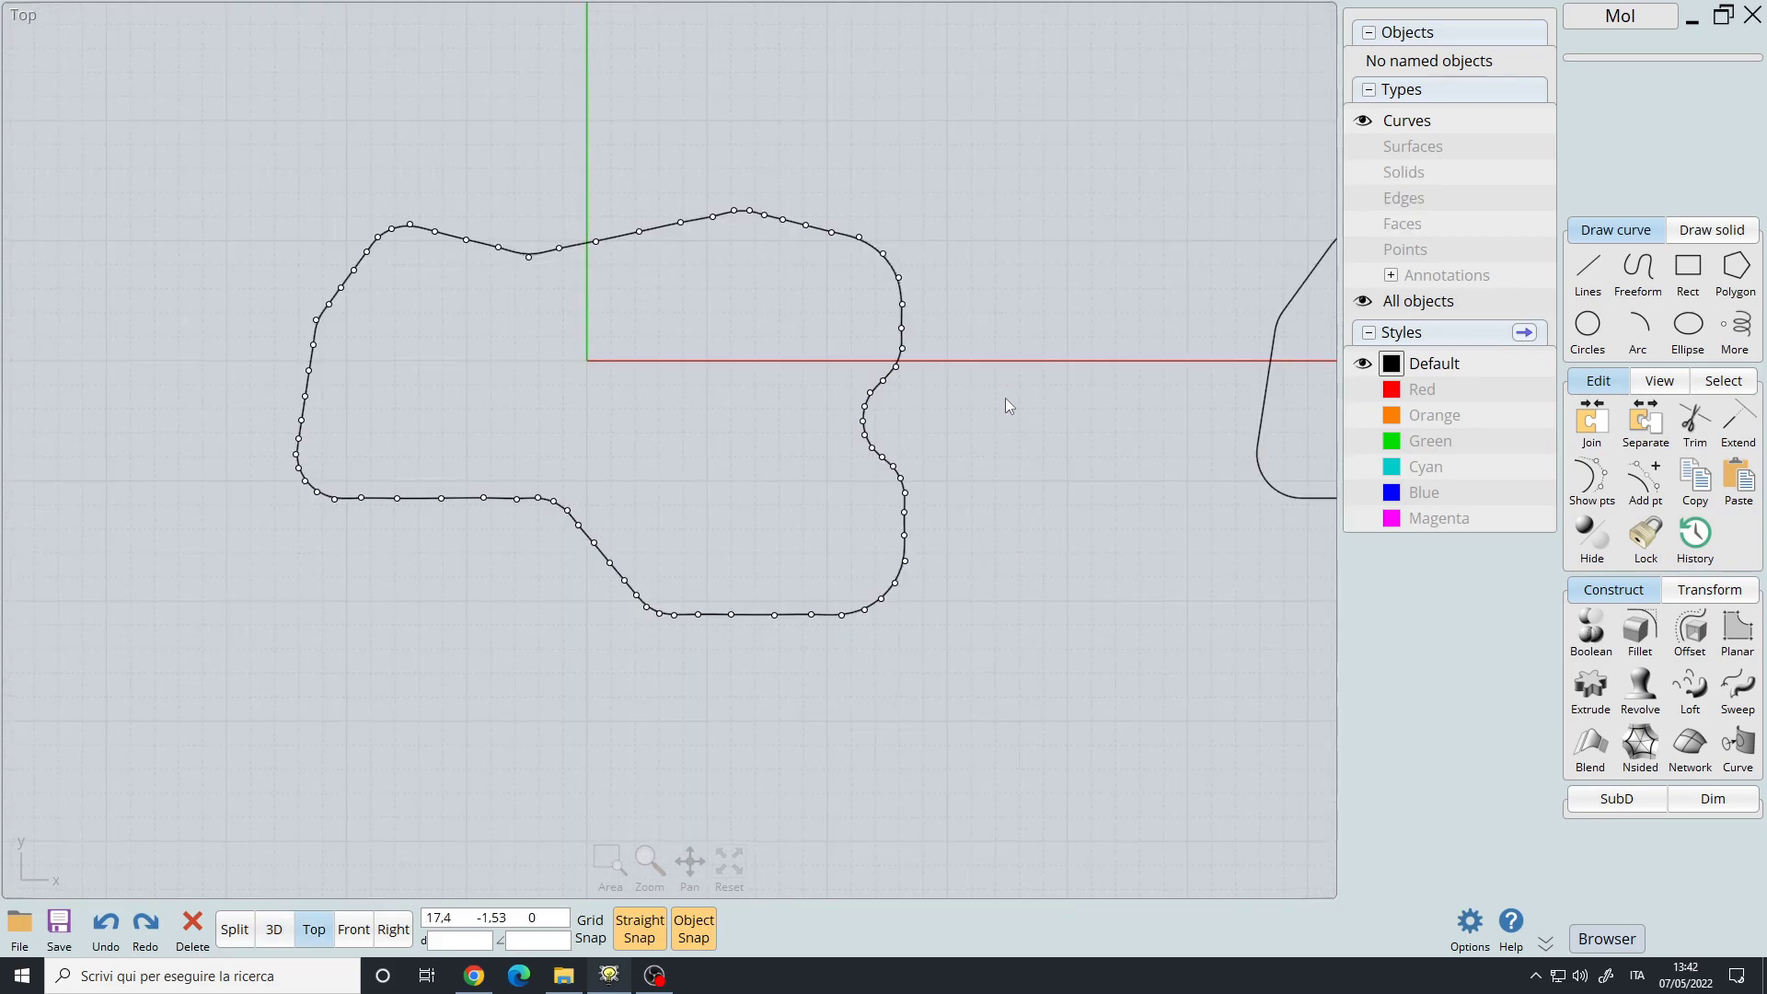
- Add a - keyboard shortcut for the rebuild command in the program options
left_click(1470, 925)
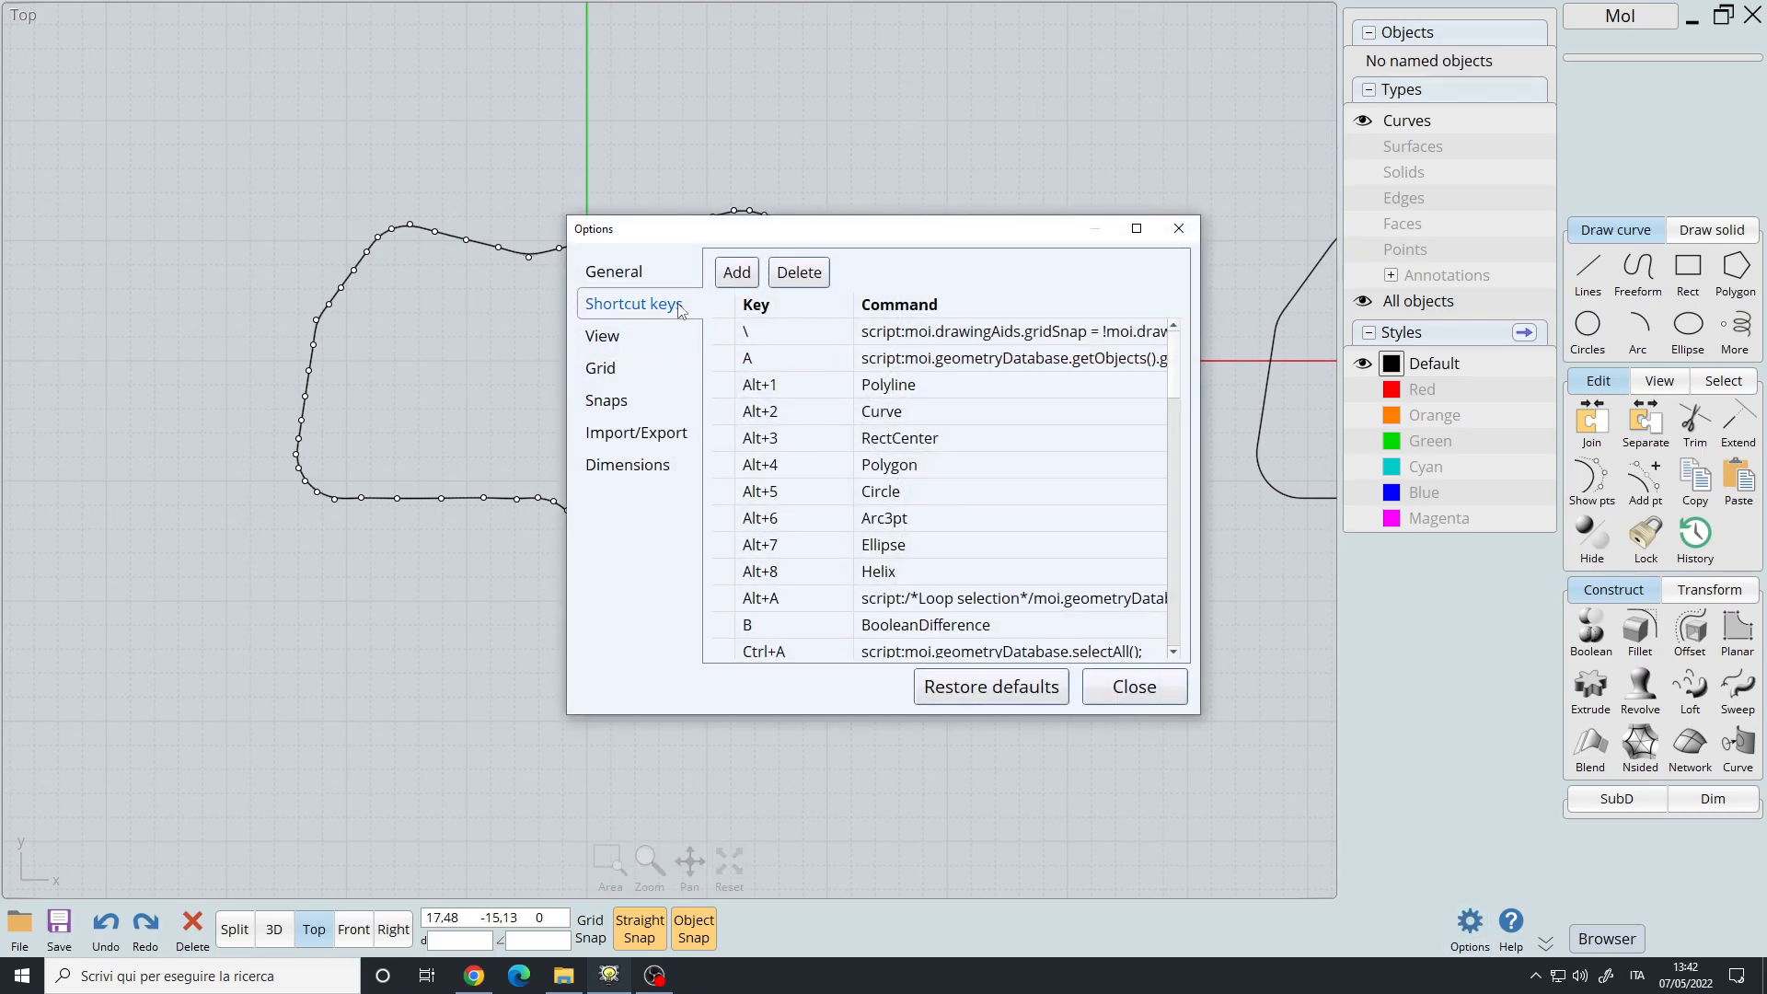
left_click(737, 272)
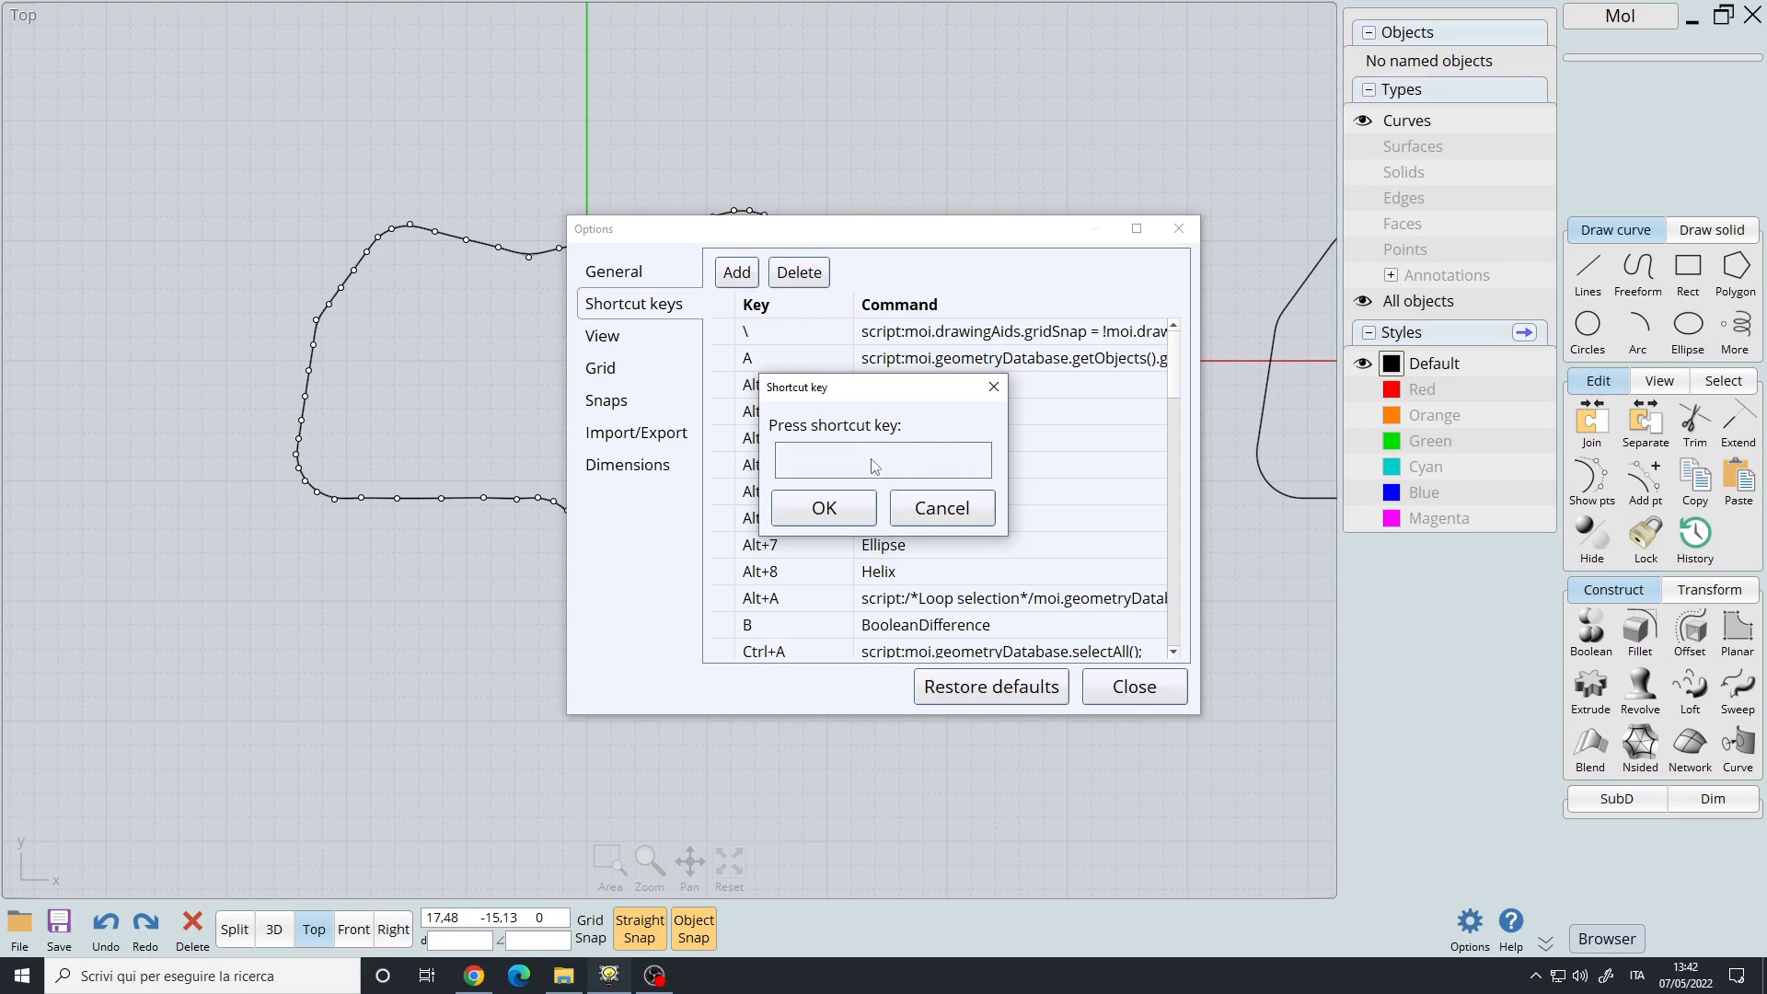
key("minus")
left_click(823, 508)
left_click(954, 334)
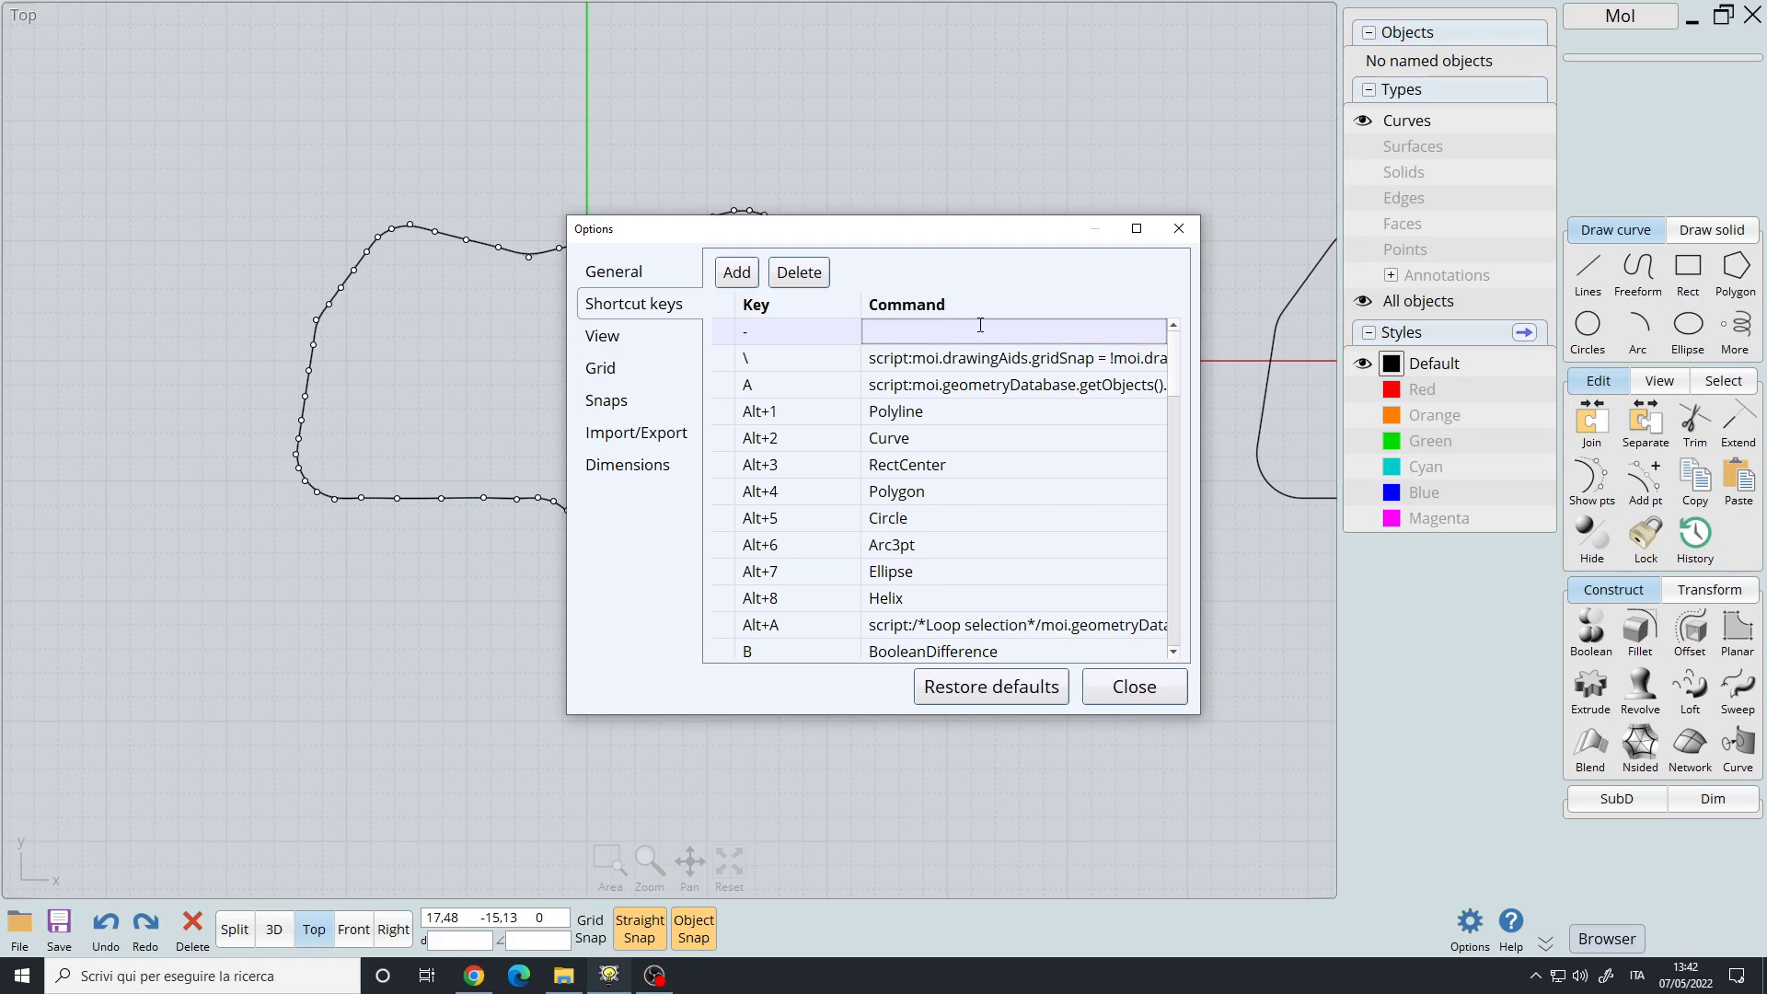
type("rebuild")
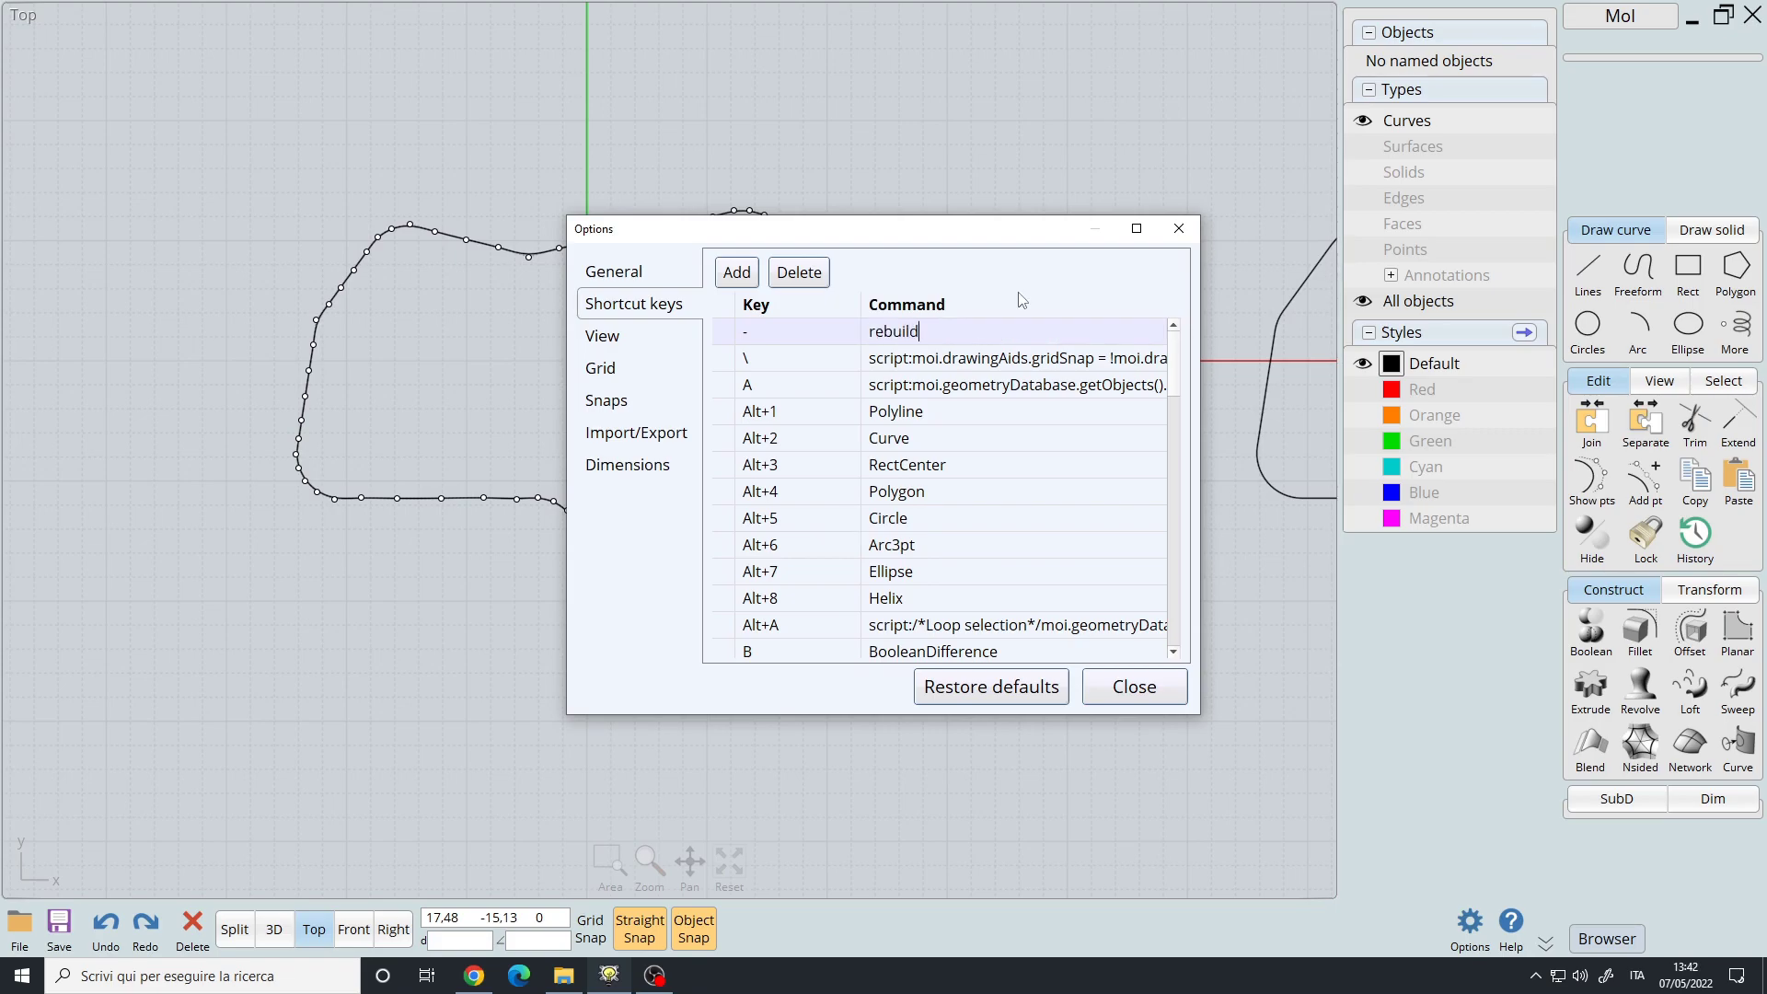
key("Return")
left_click(1146, 680)
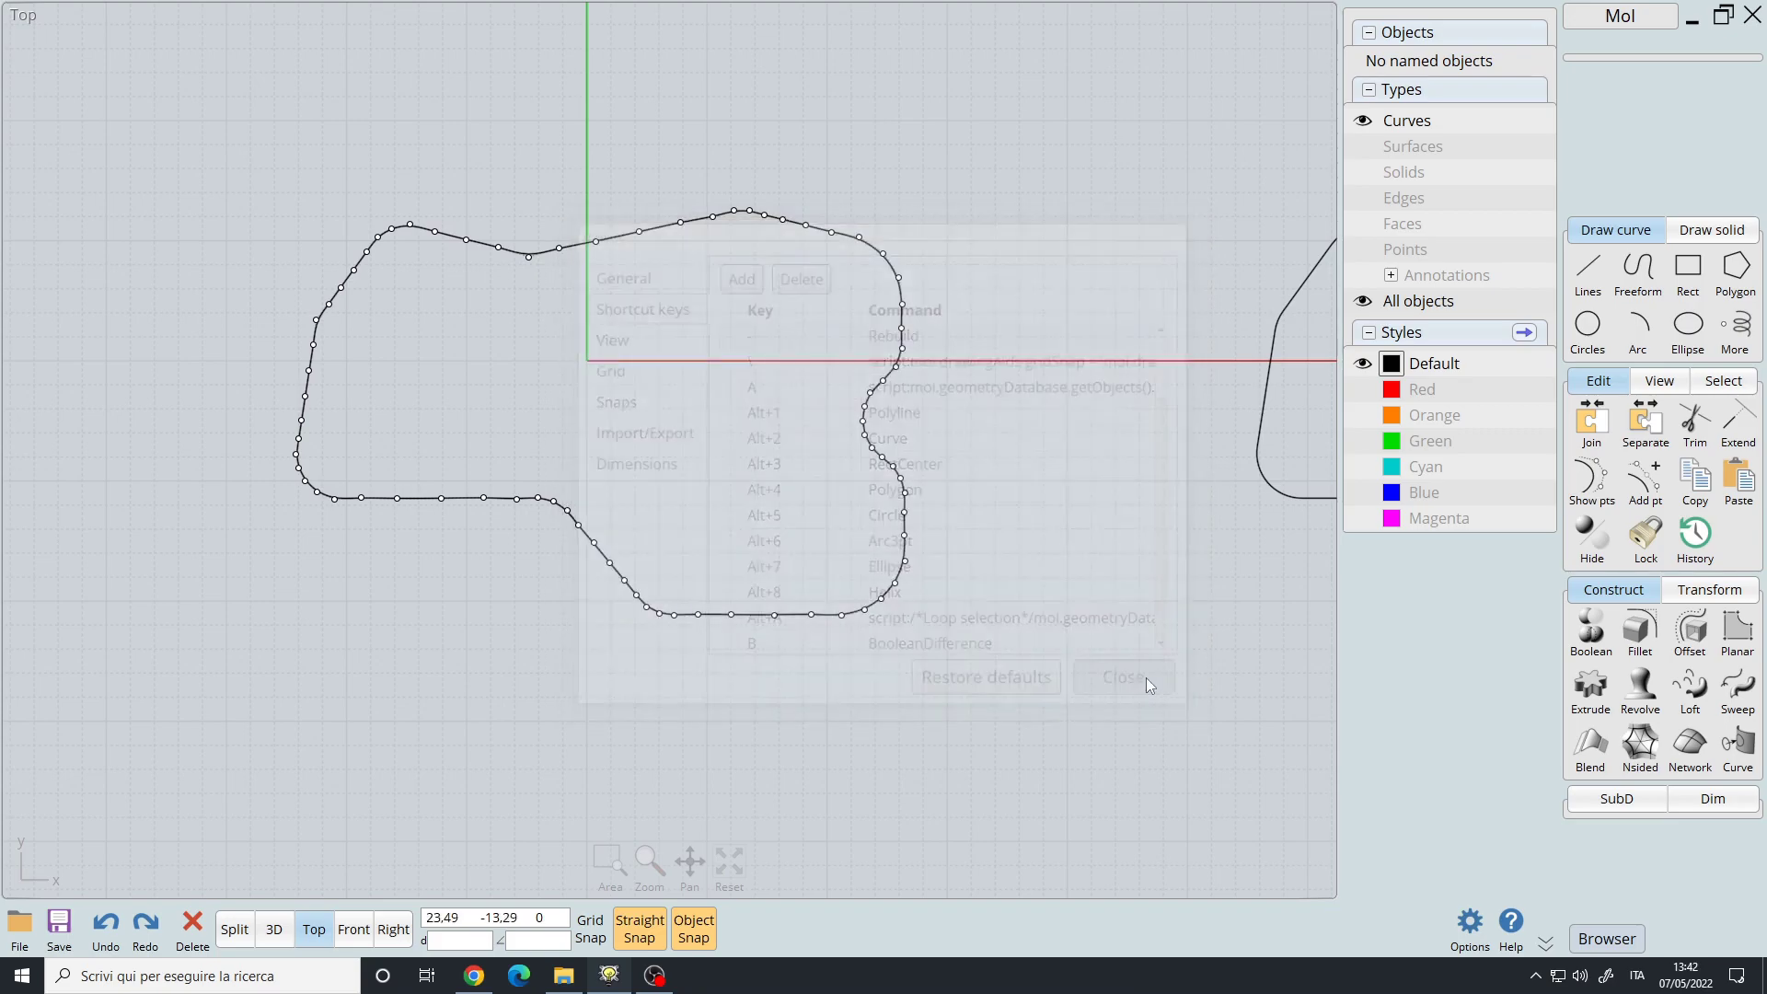
- Rebuild the closed curve near the origin in # Points mode with a point count of 10, keeping corners and deleting the input objects
middle_click_drag(946, 263, 990, 286)
left_click(945, 313)
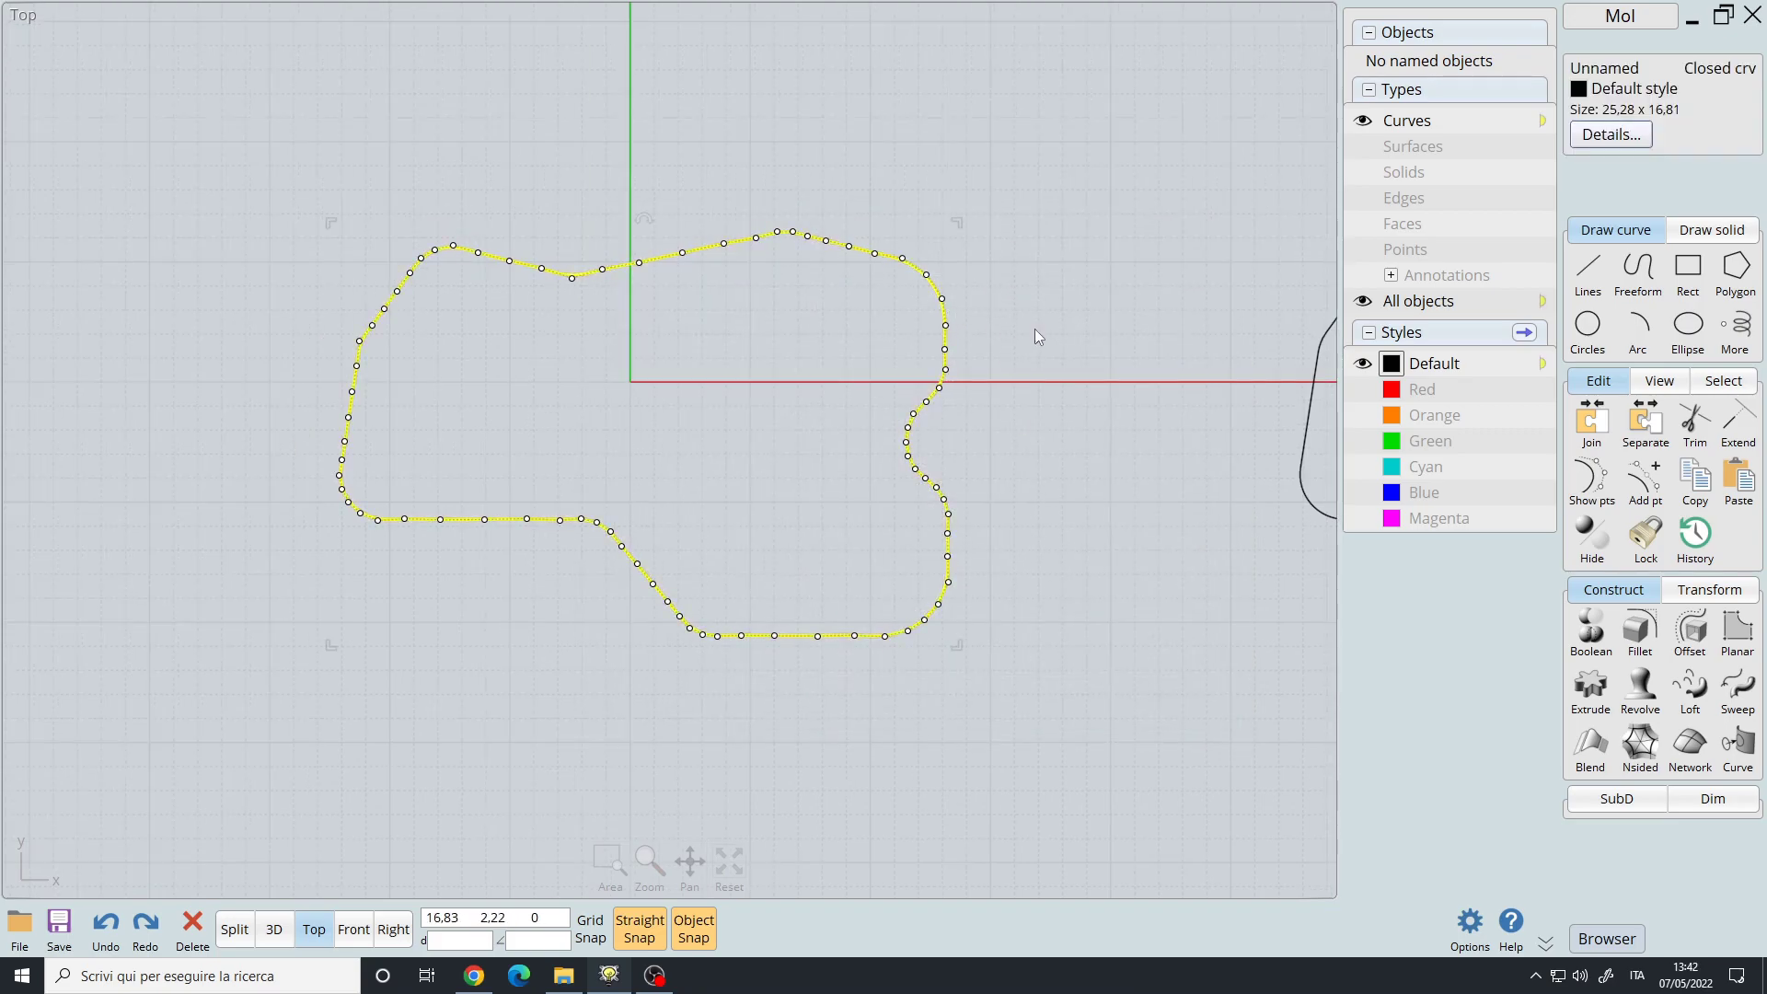
scroll(1034, 330, "up", 1)
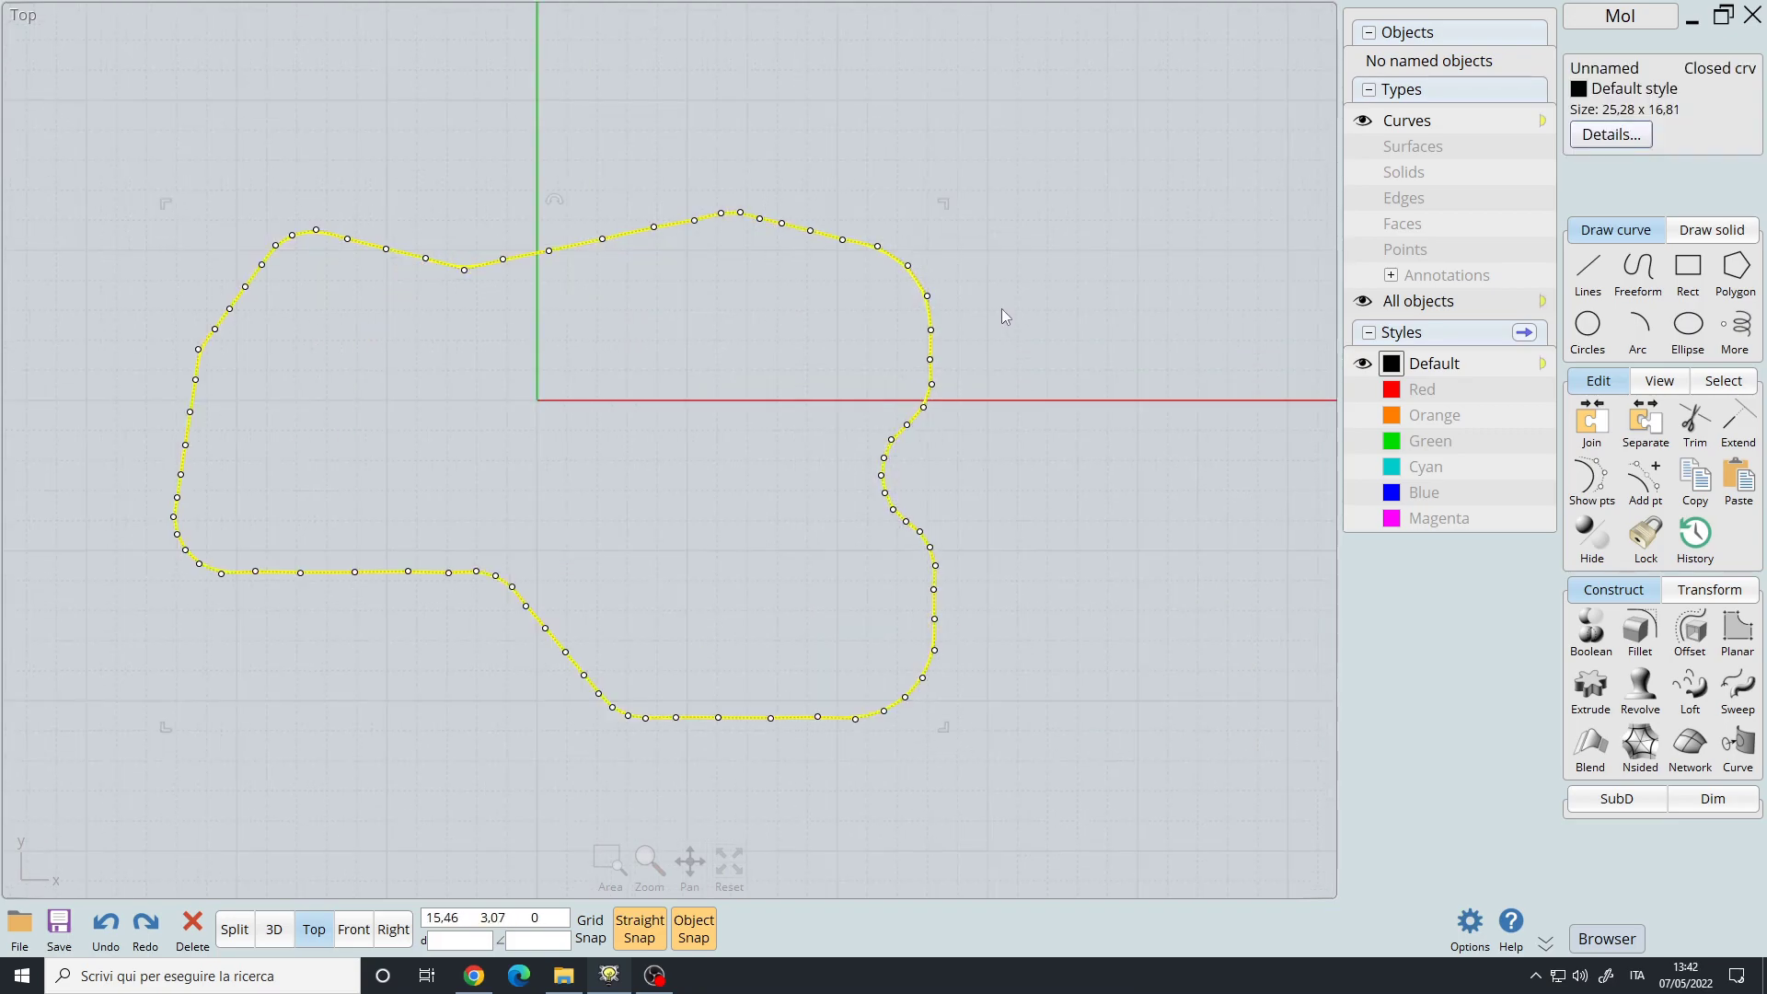
key("r")
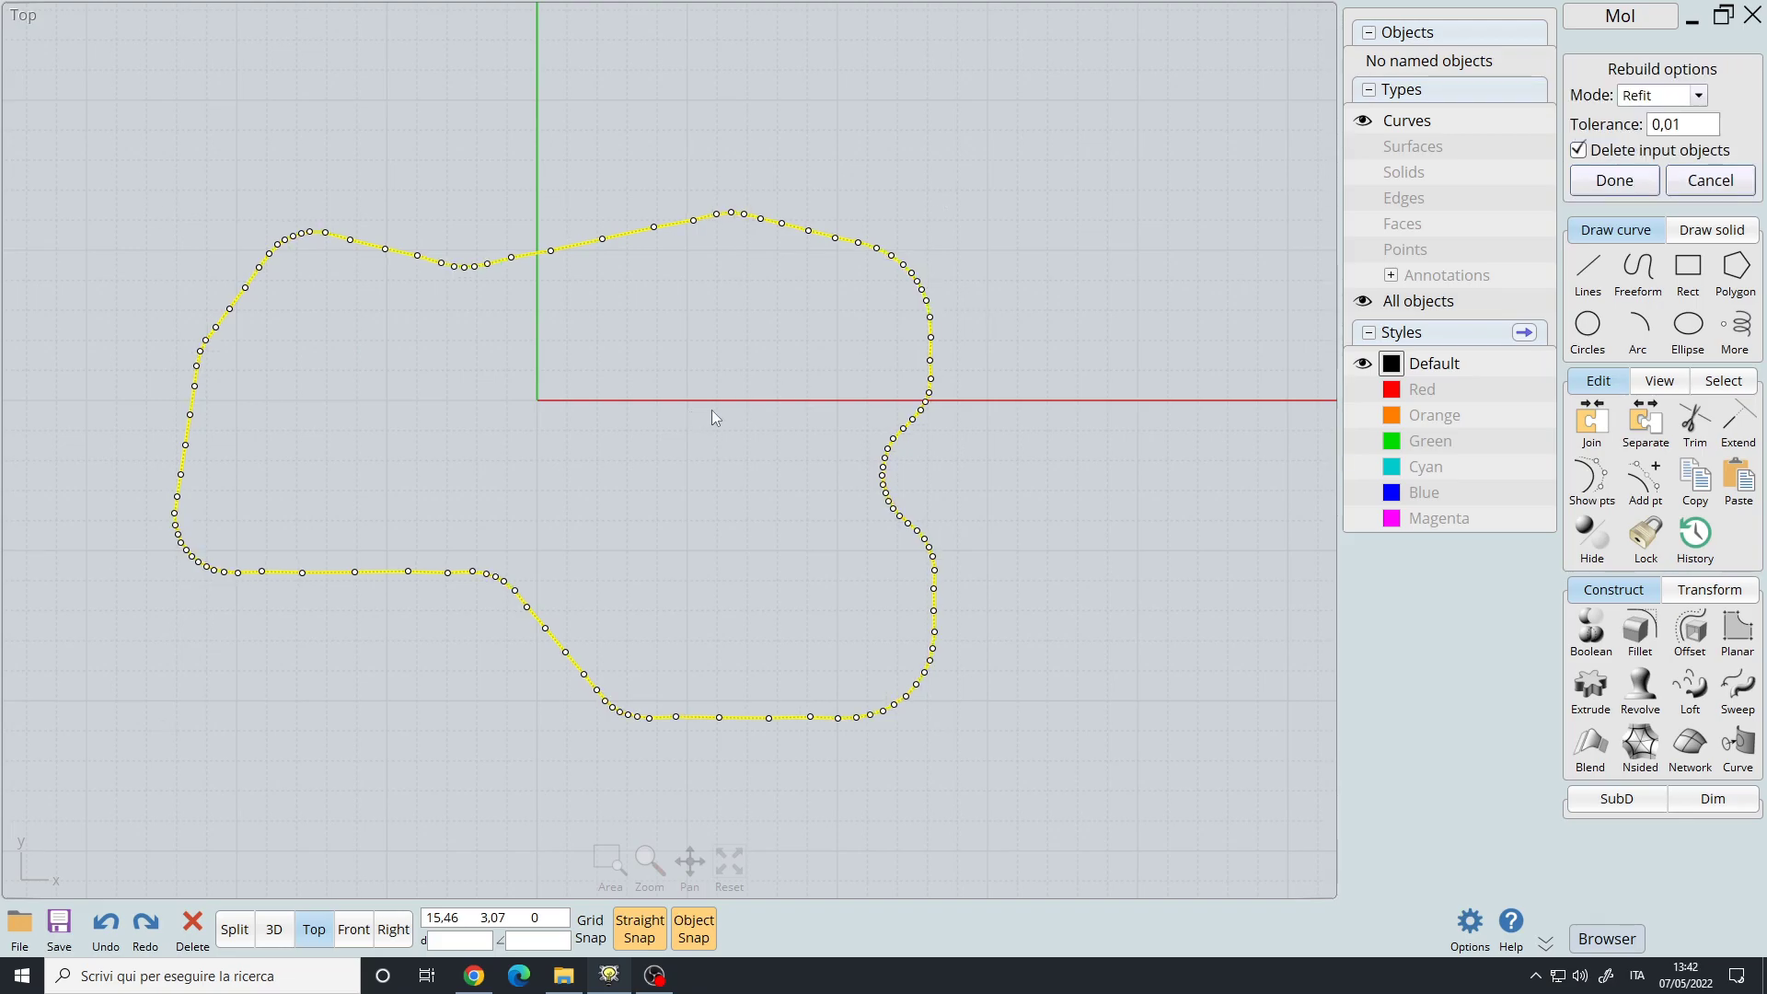
middle_click_drag(710, 411, 779, 397)
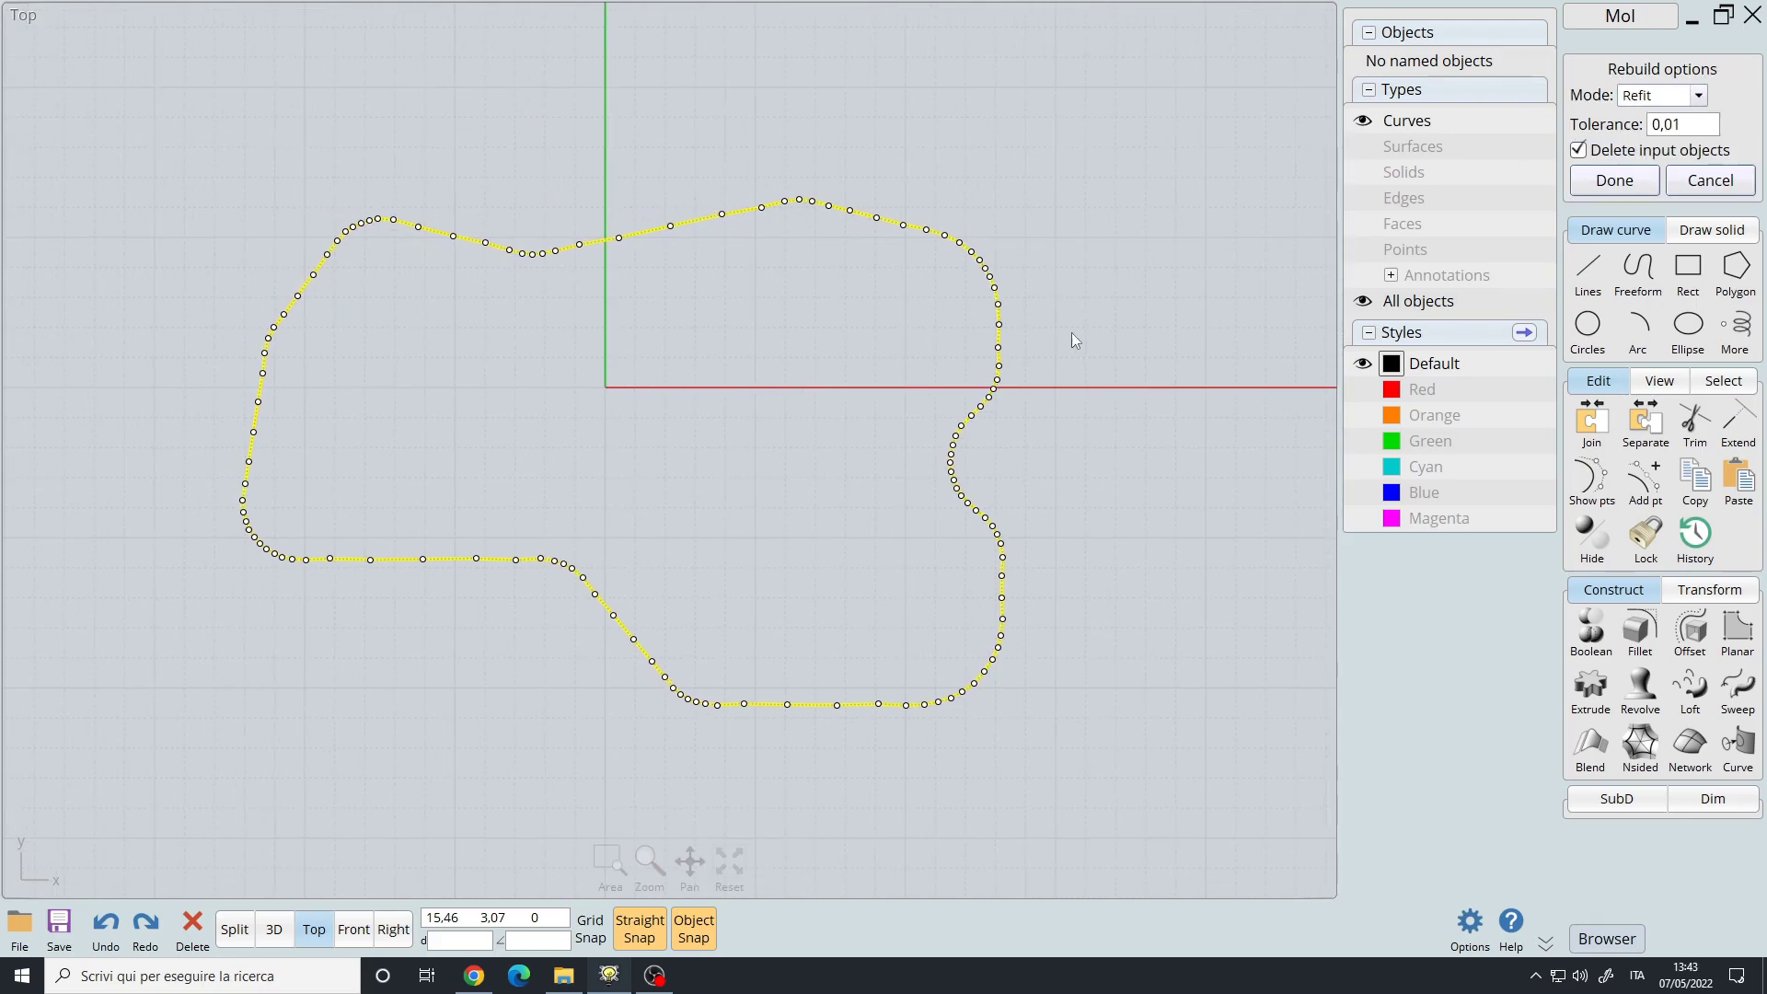
left_click(1698, 95)
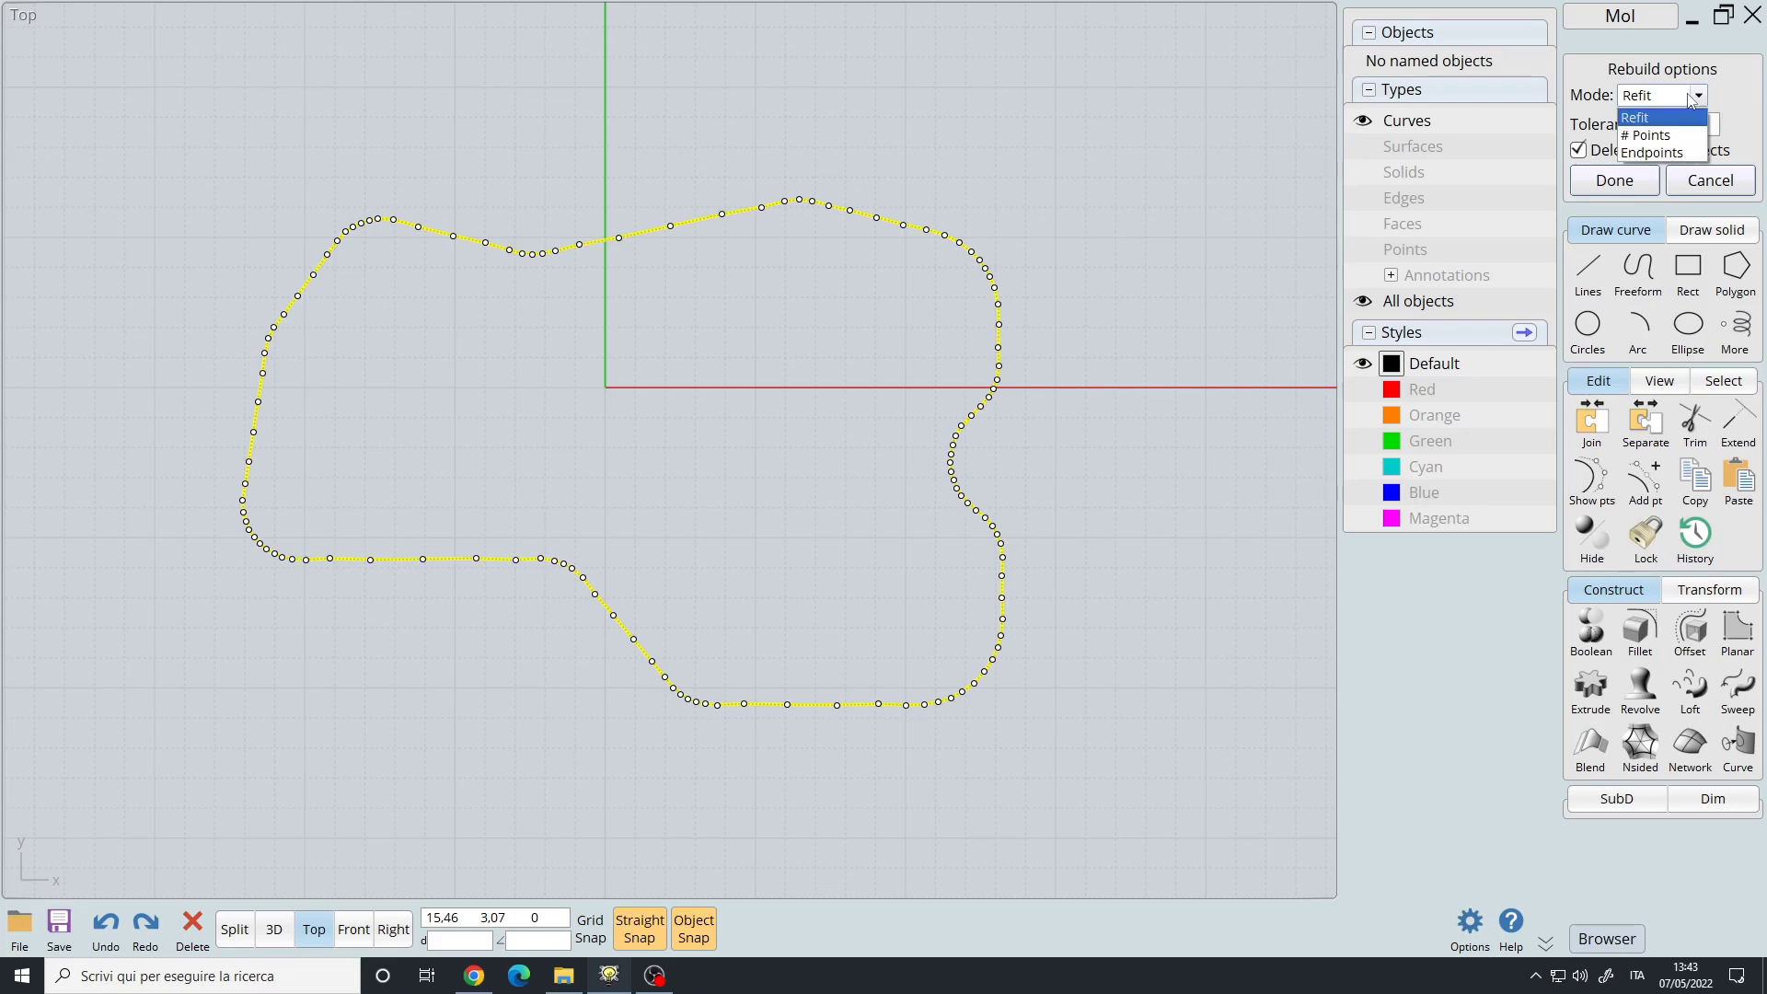
left_click(1661, 129)
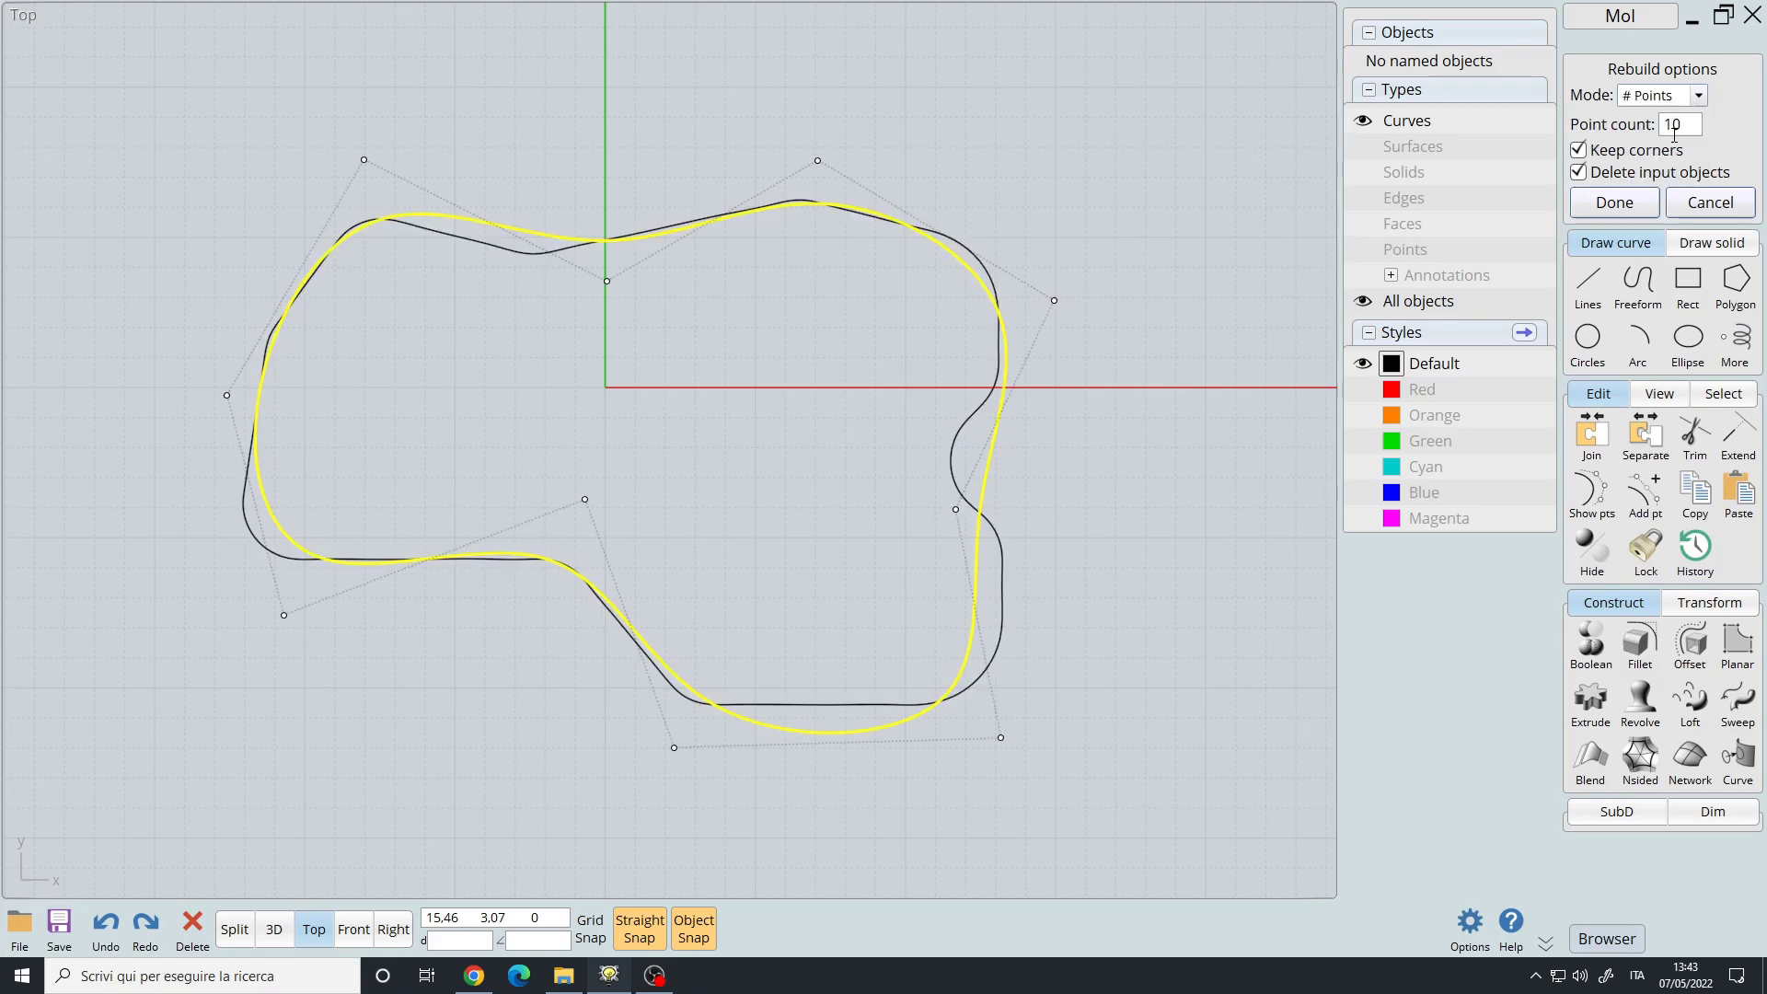
left_click(1615, 202)
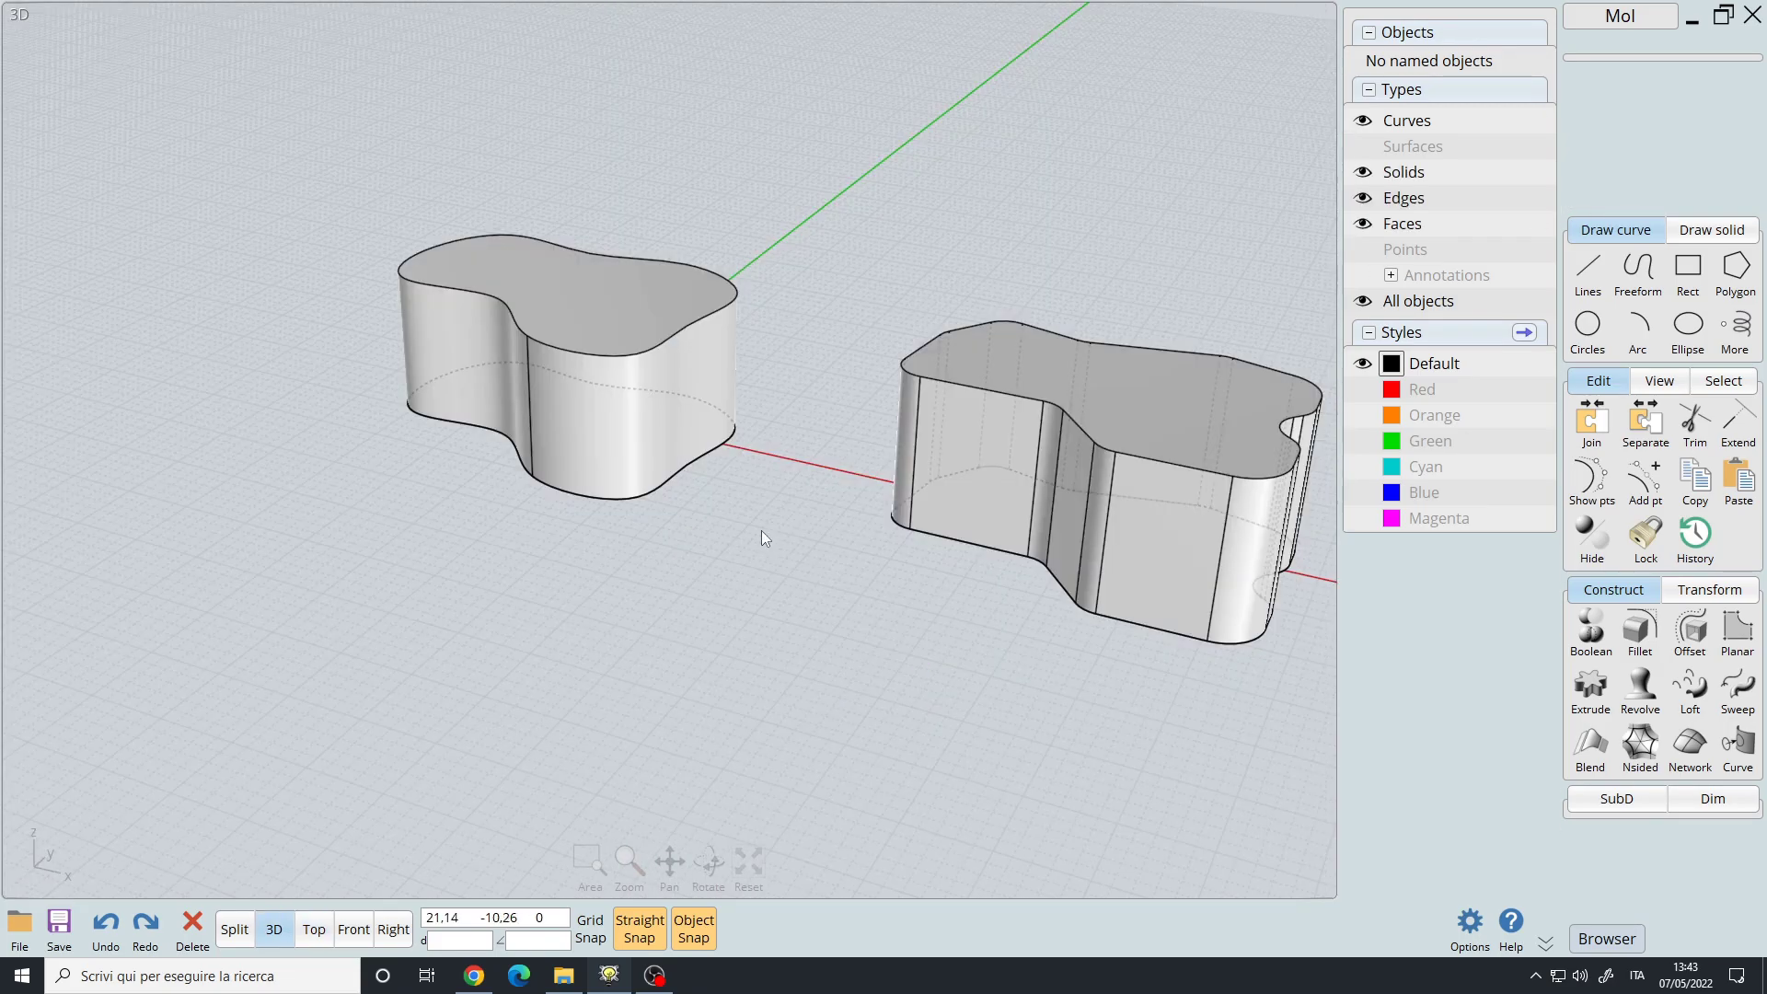
right_click_drag(761, 532, 715, 532)
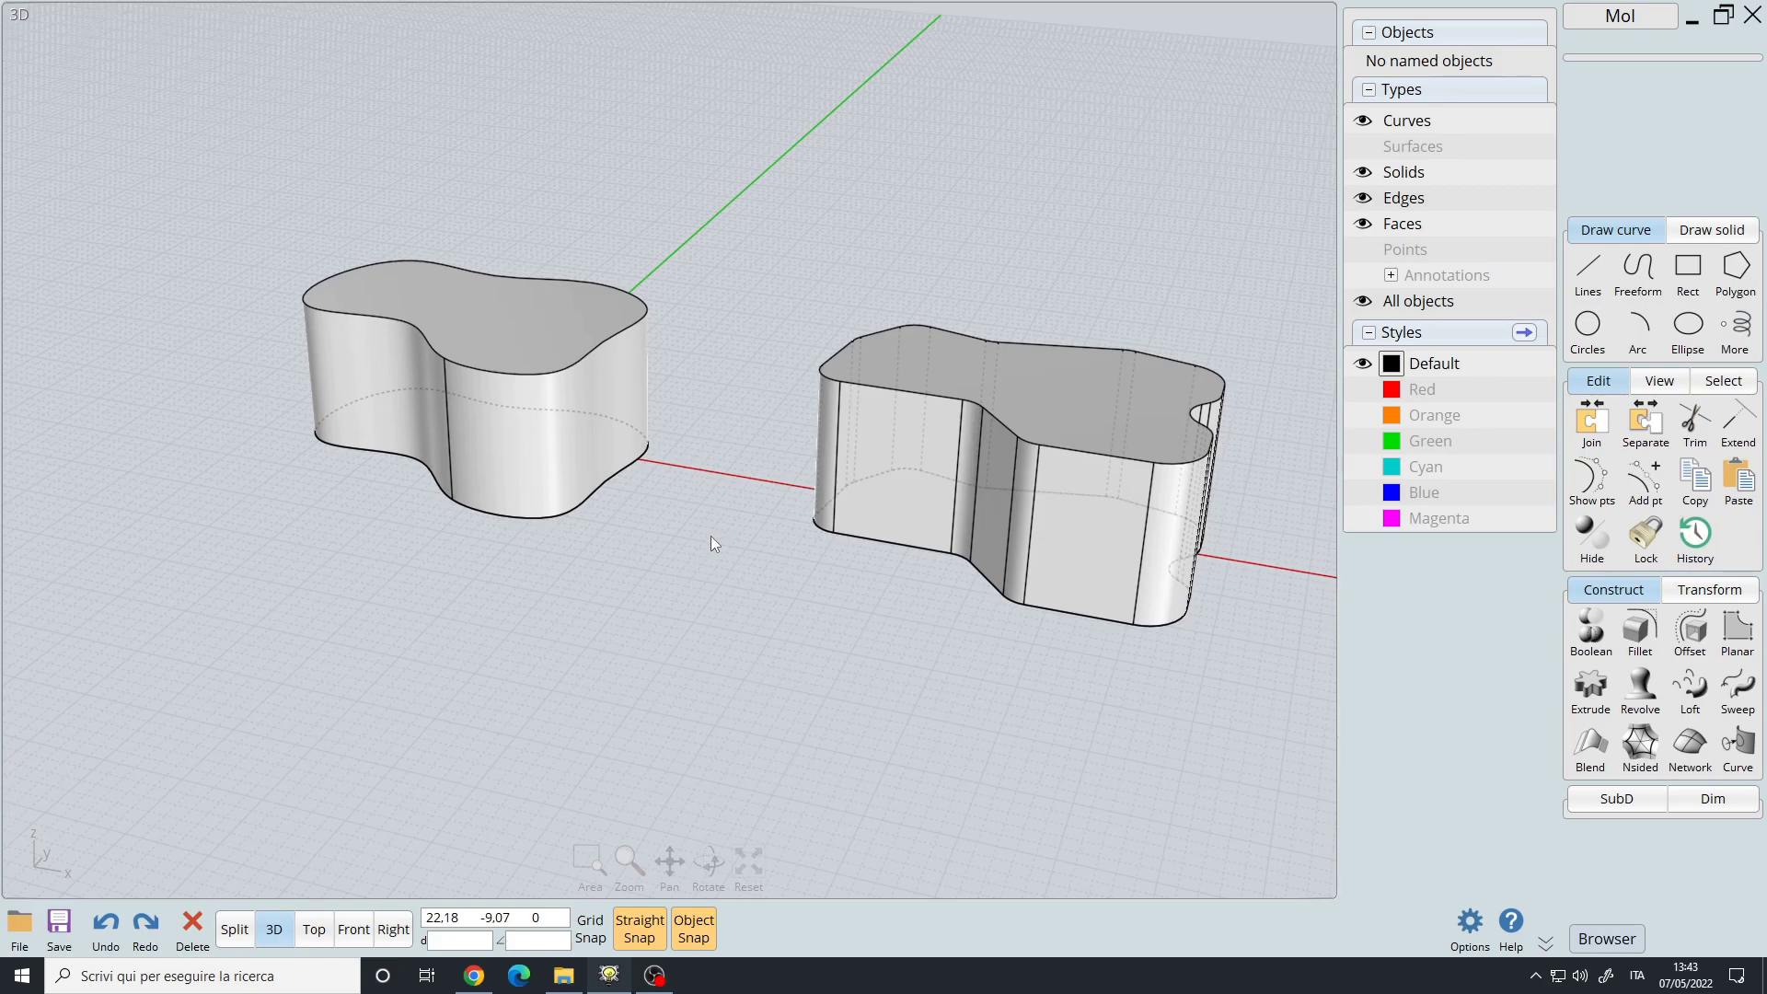